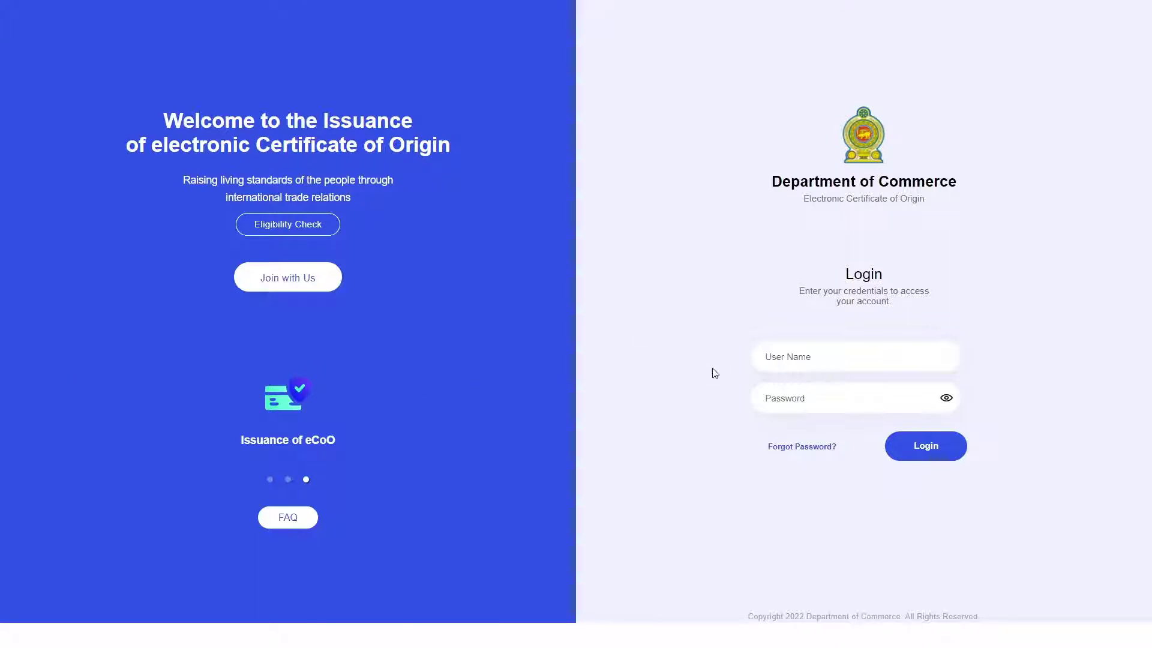
# Log in to the exporter account with its e-mail user name and password.
pyautogui.click(819, 360)
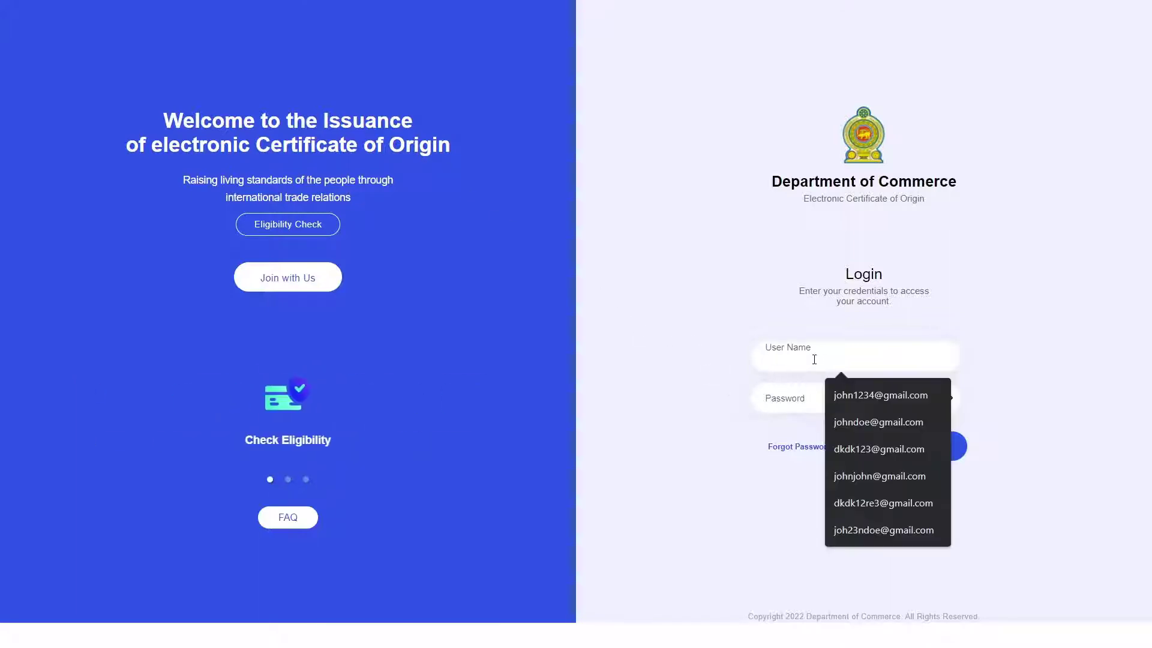
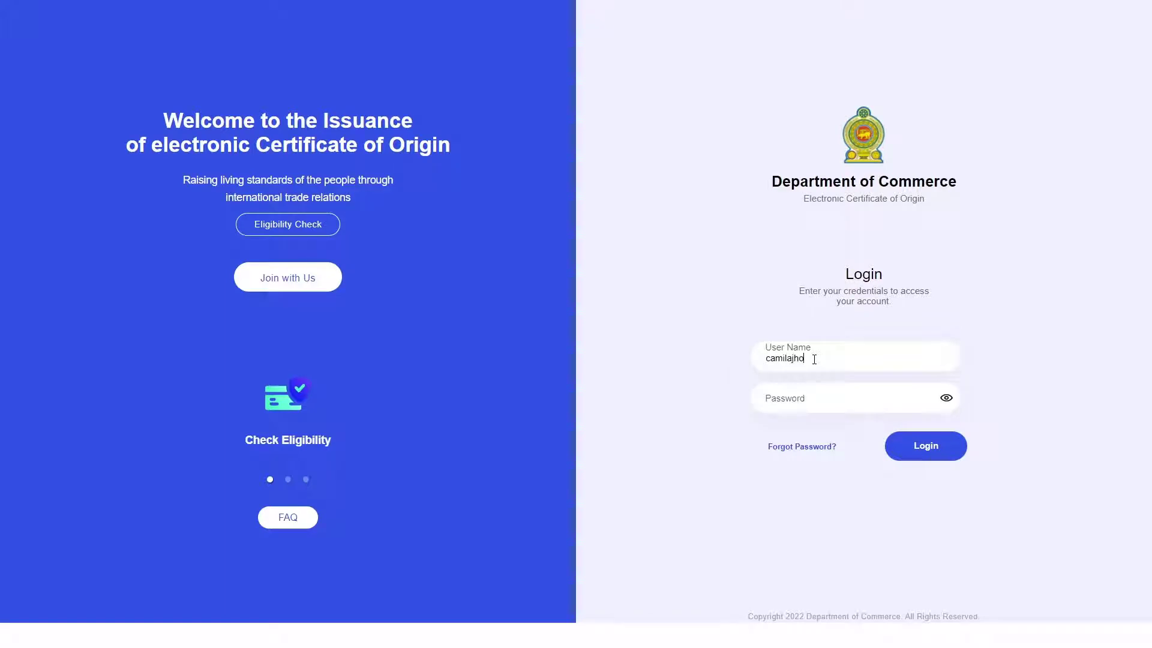
pyautogui.press('Tab')
pyautogui.write('•')
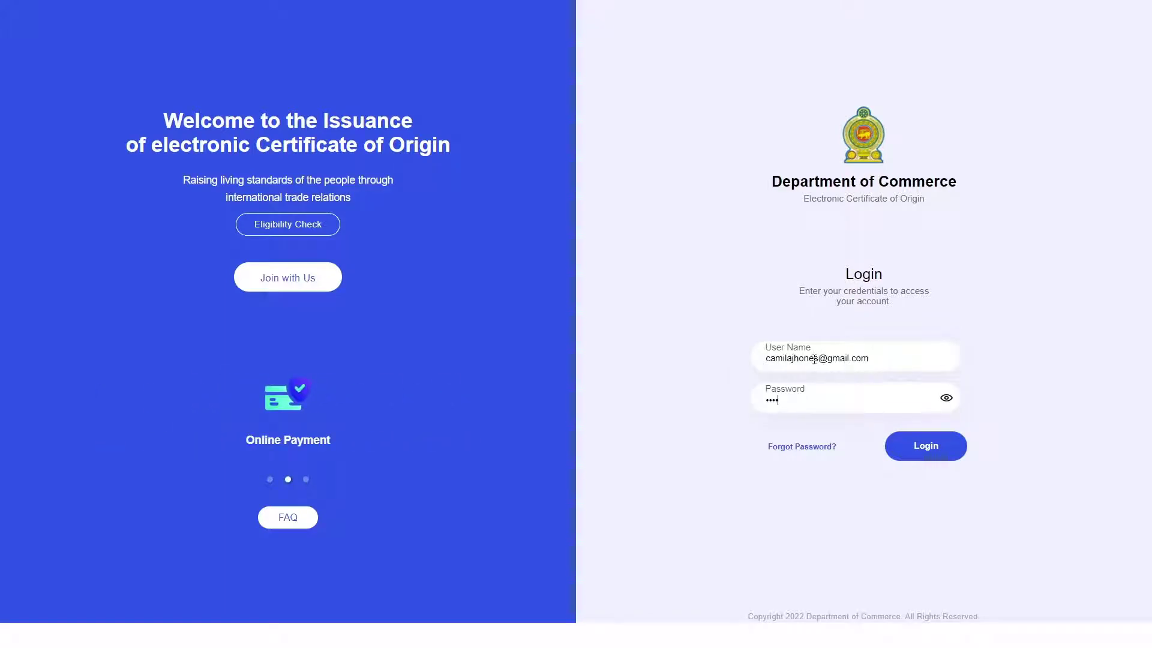
pyautogui.write('•••••••')
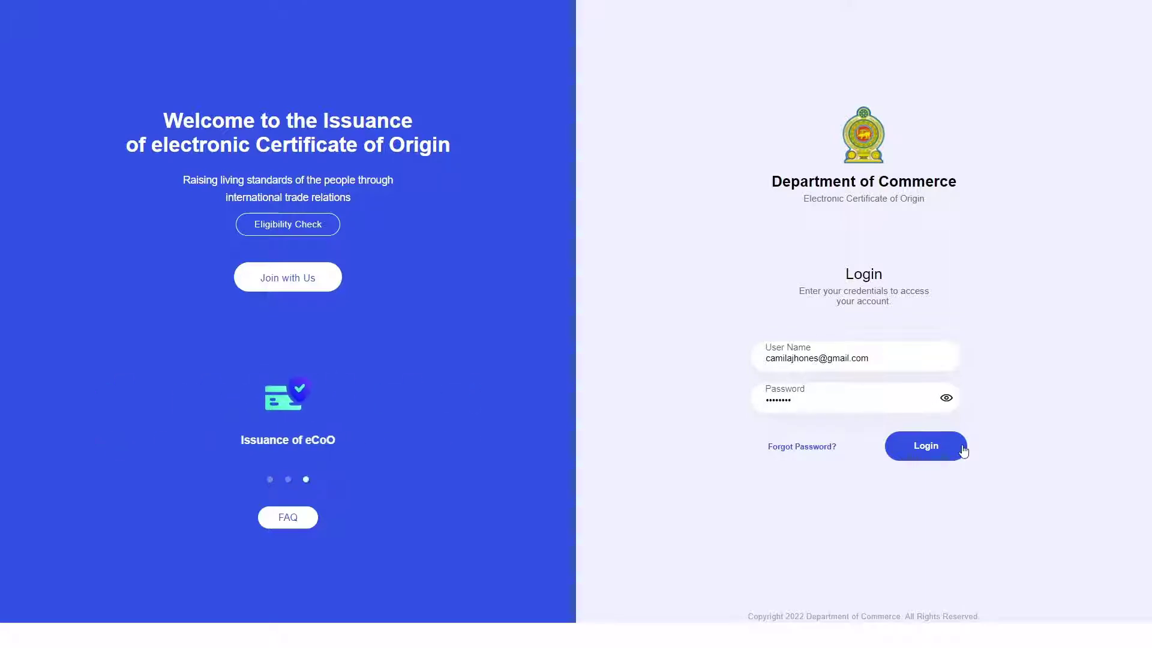
pyautogui.click(962, 450)
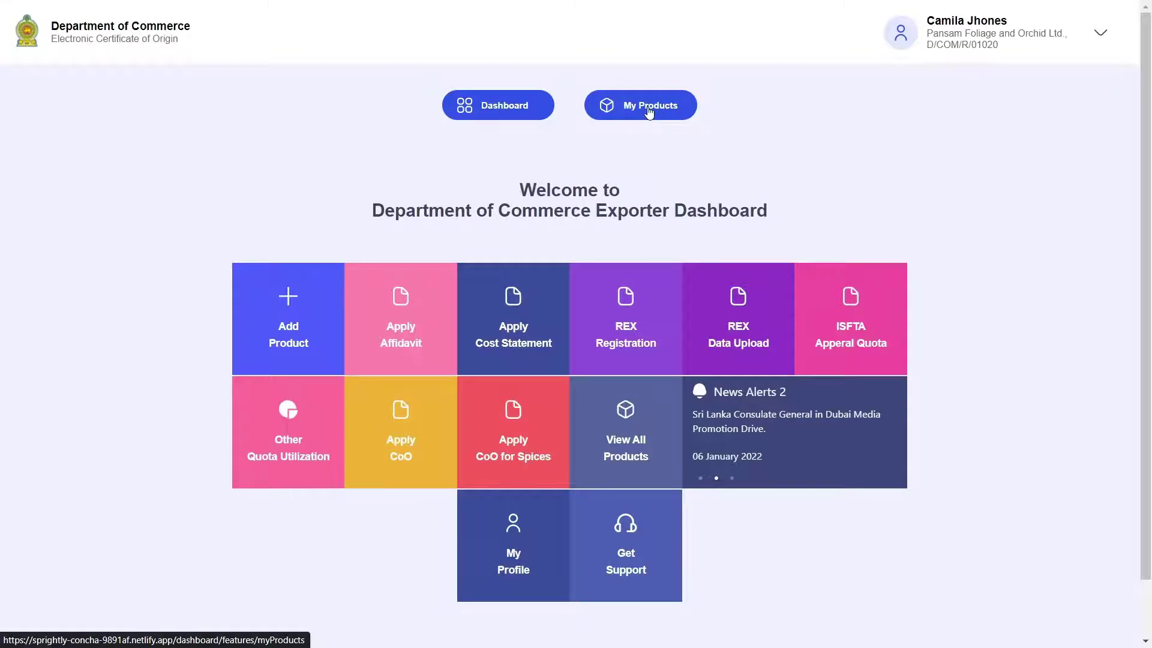
# Open My Products and look over the heading and the Product Name, Category and Affidavit columns.
pyautogui.click(647, 112)
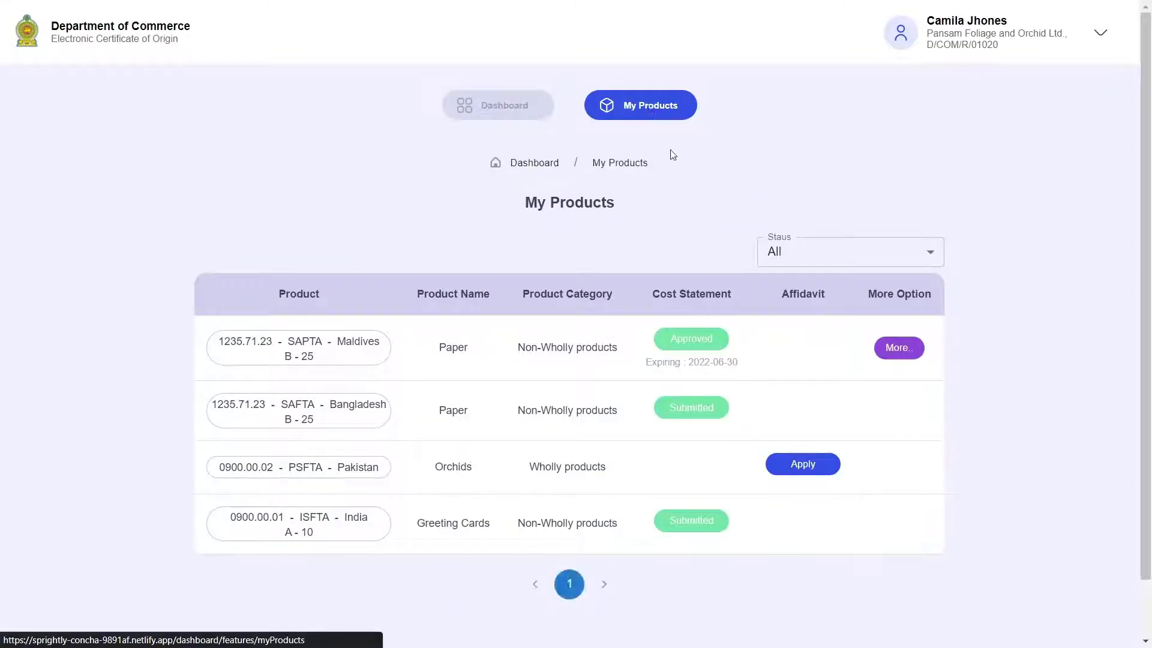
pyautogui.moveTo(525, 201); pyautogui.dragTo(642, 189)
pyautogui.click(642, 188)
pyautogui.scroll(-2, 539, 270)
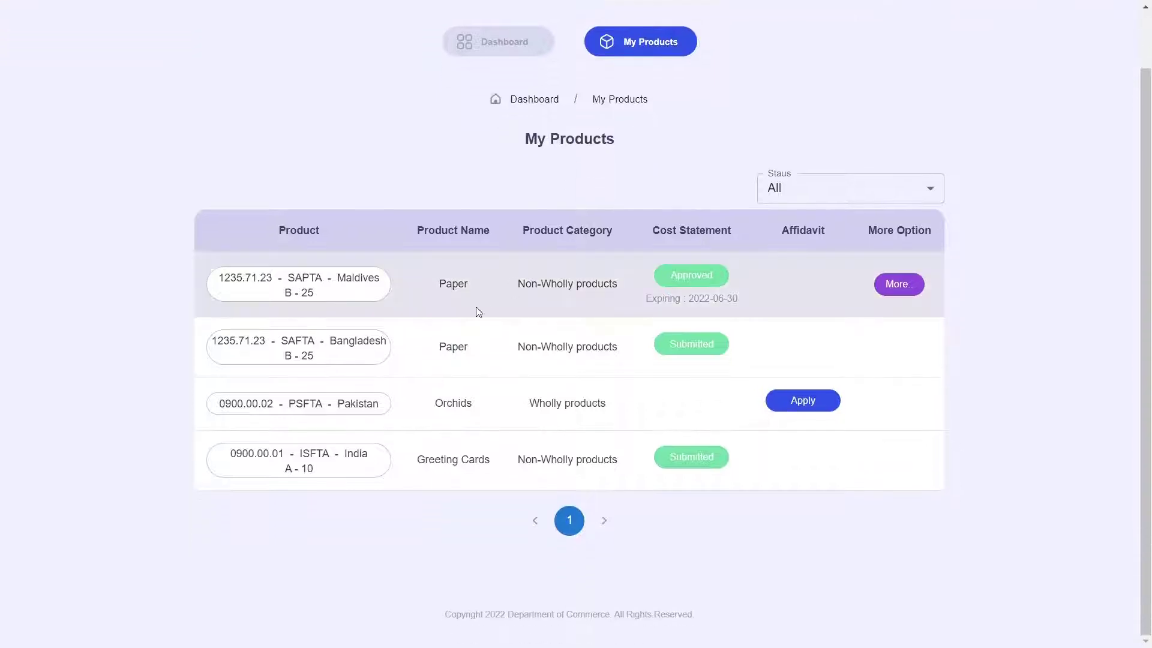
pyautogui.moveTo(405, 225); pyautogui.dragTo(833, 229)
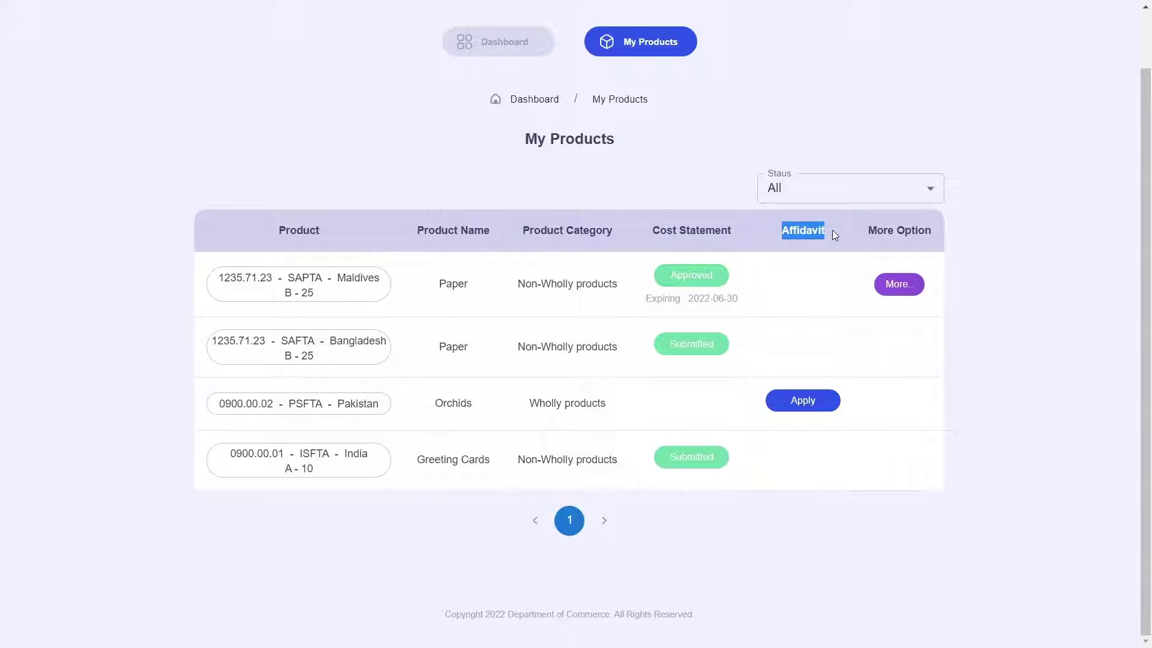
pyautogui.click(832, 229)
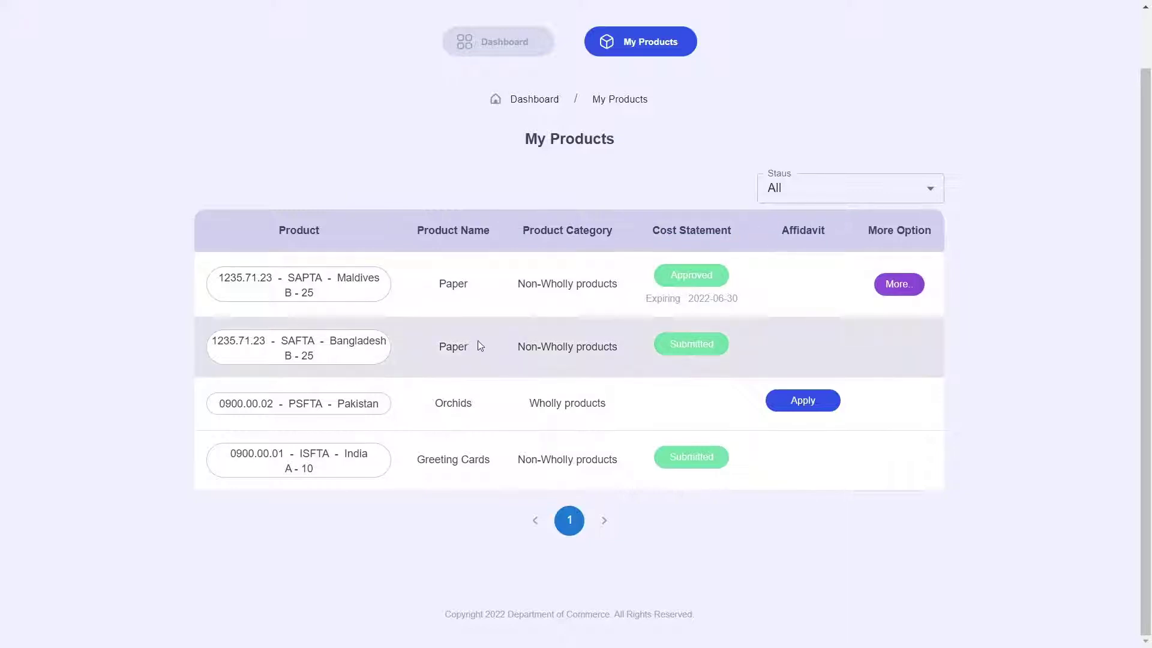
# Inspect the first product's code, SAPTA agreement, Maldives destination, grade and 25 value.
pyautogui.moveTo(224, 277); pyautogui.dragTo(286, 277)
pyautogui.doubleClick(304, 277)
pyautogui.doubleClick(358, 278)
pyautogui.moveTo(285, 294); pyautogui.dragTo(296, 293)
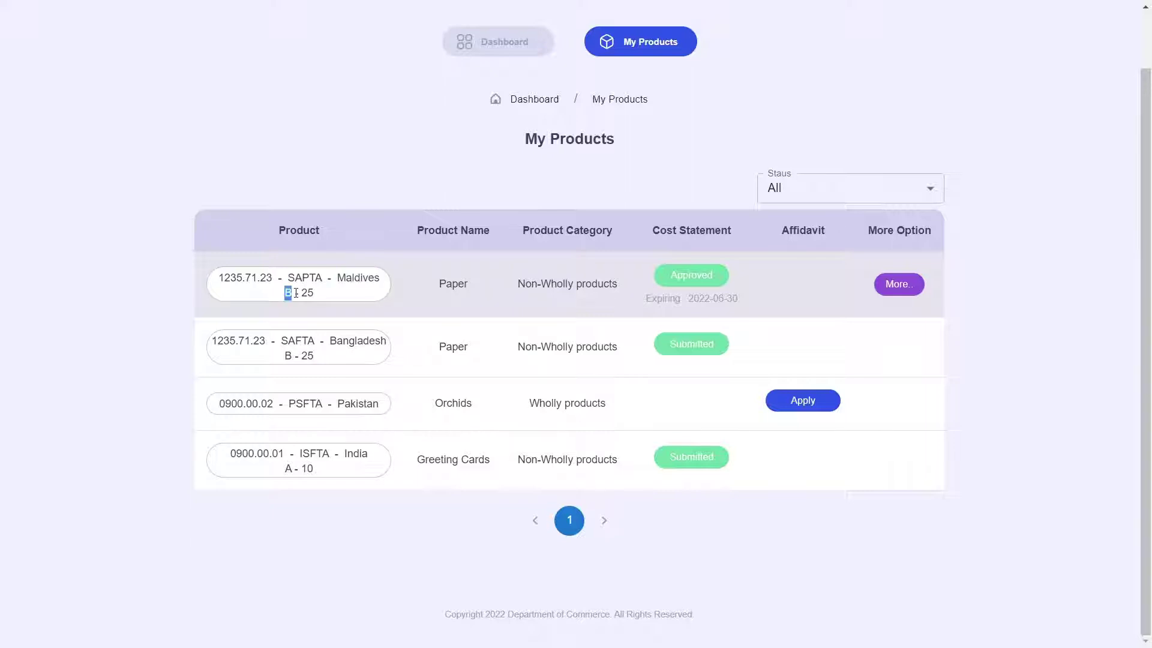
pyautogui.doubleClick(306, 293)
pyautogui.click(346, 304)
# Compare the second product's Paper, SAFTA and Bangladesh entries, then return to the Dashboard.
pyautogui.doubleClick(465, 349)
pyautogui.doubleClick(369, 277)
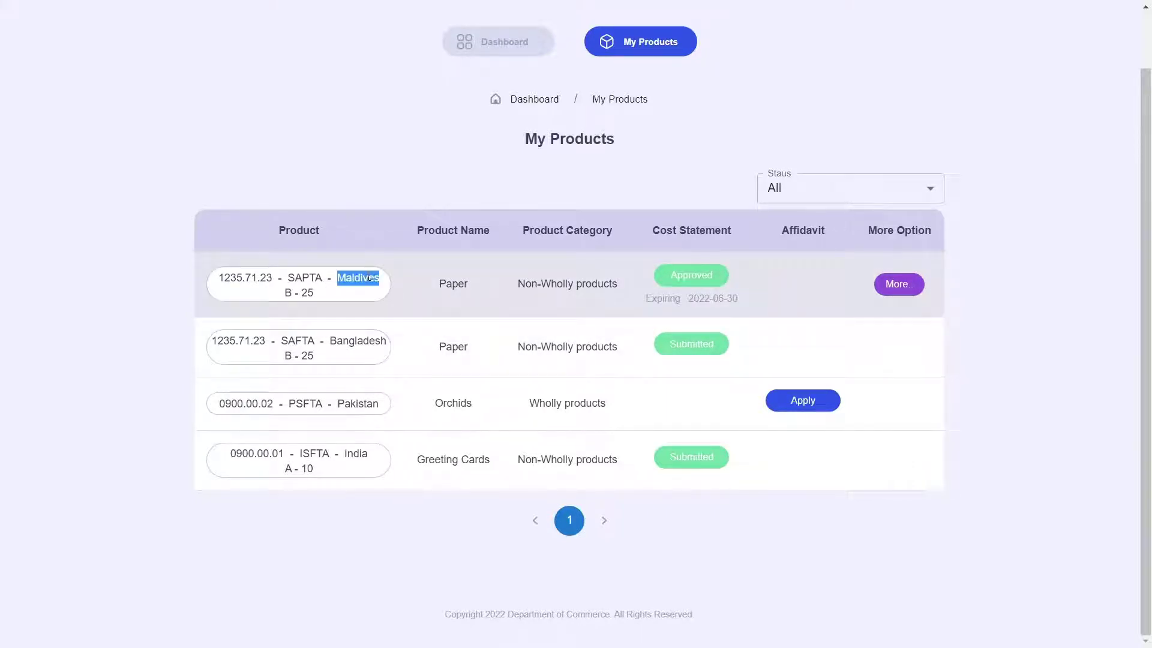
pyautogui.doubleClick(306, 278)
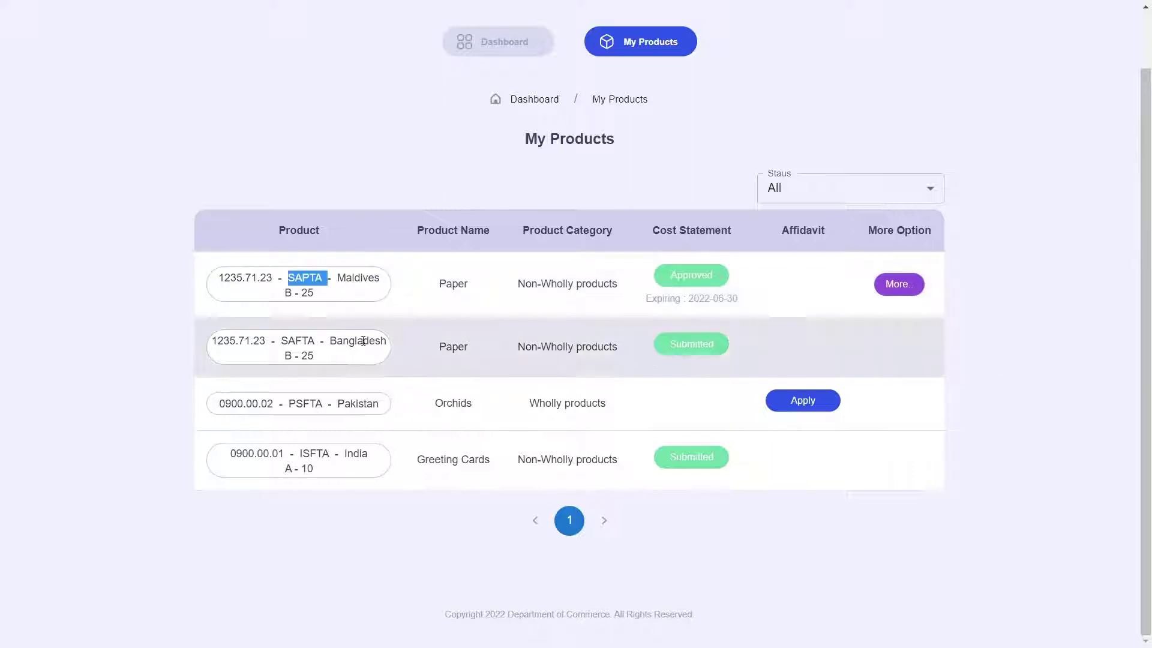
pyautogui.doubleClick(363, 341)
pyautogui.doubleClick(300, 340)
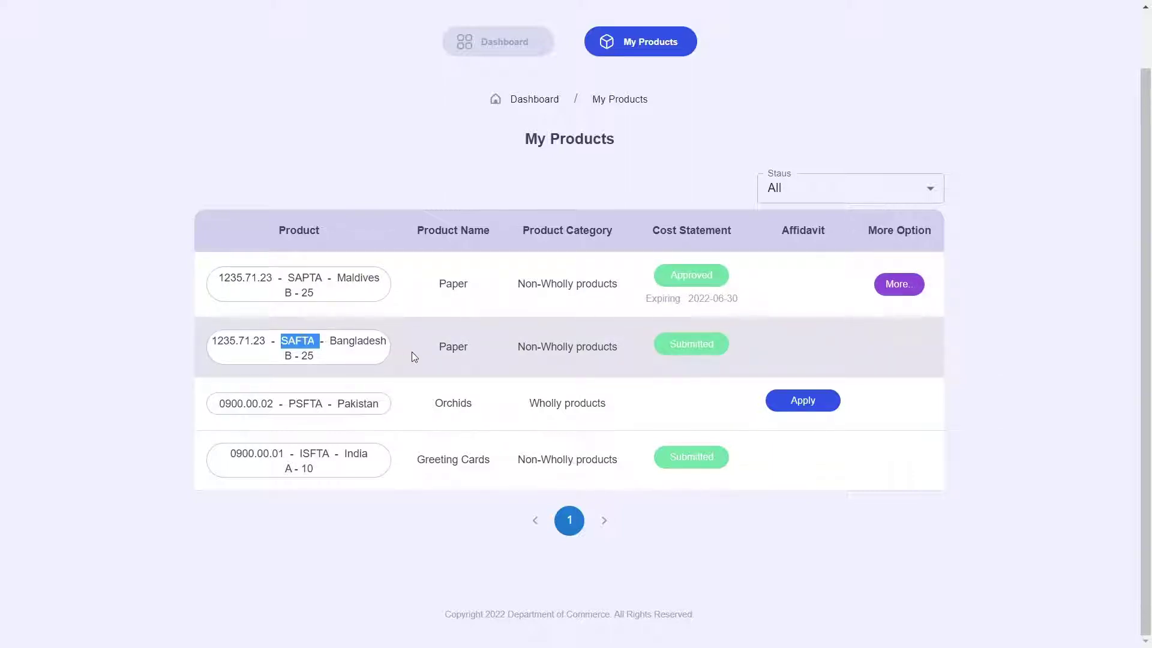
pyautogui.scroll(2, 615, 307)
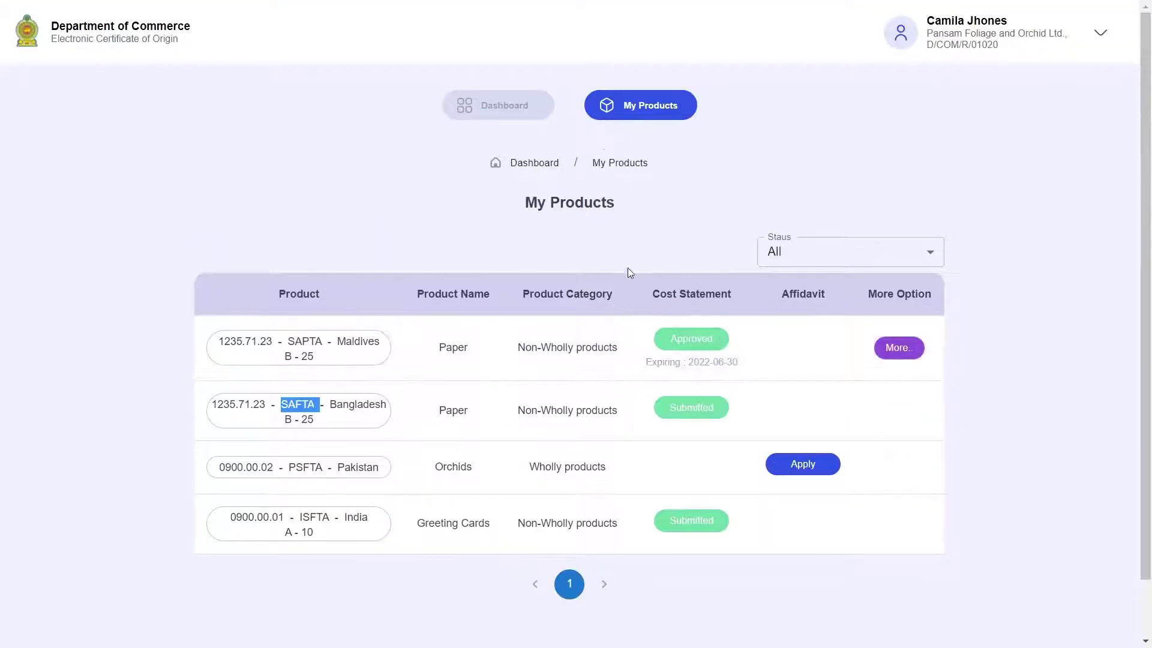
pyautogui.click(635, 261)
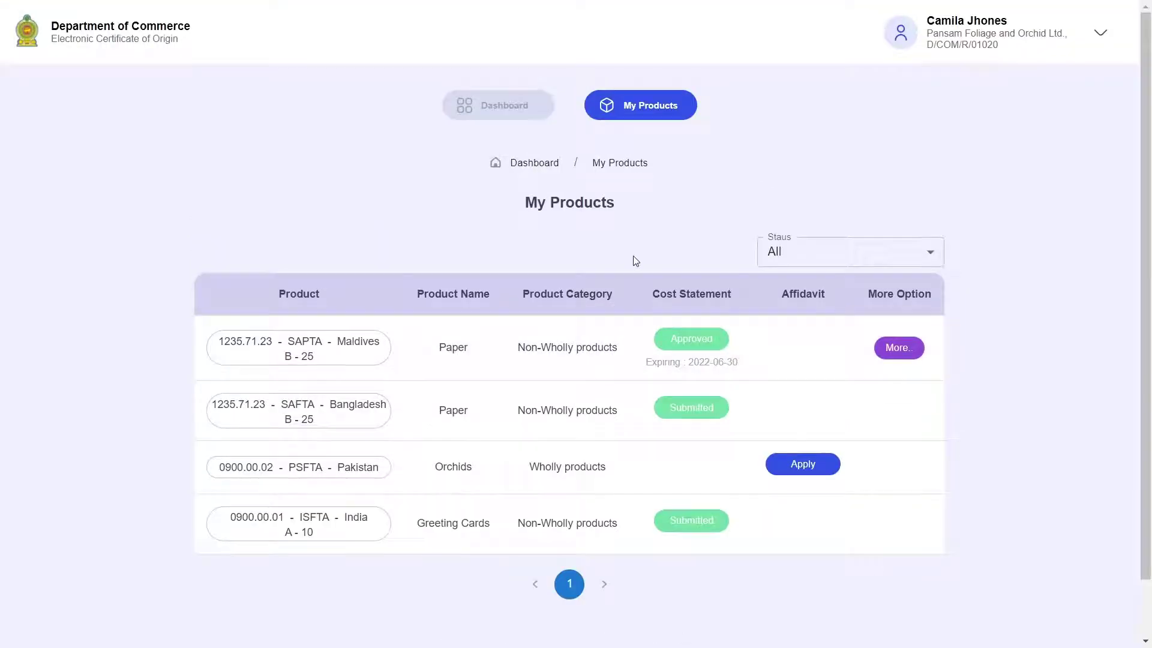
pyautogui.click(524, 112)
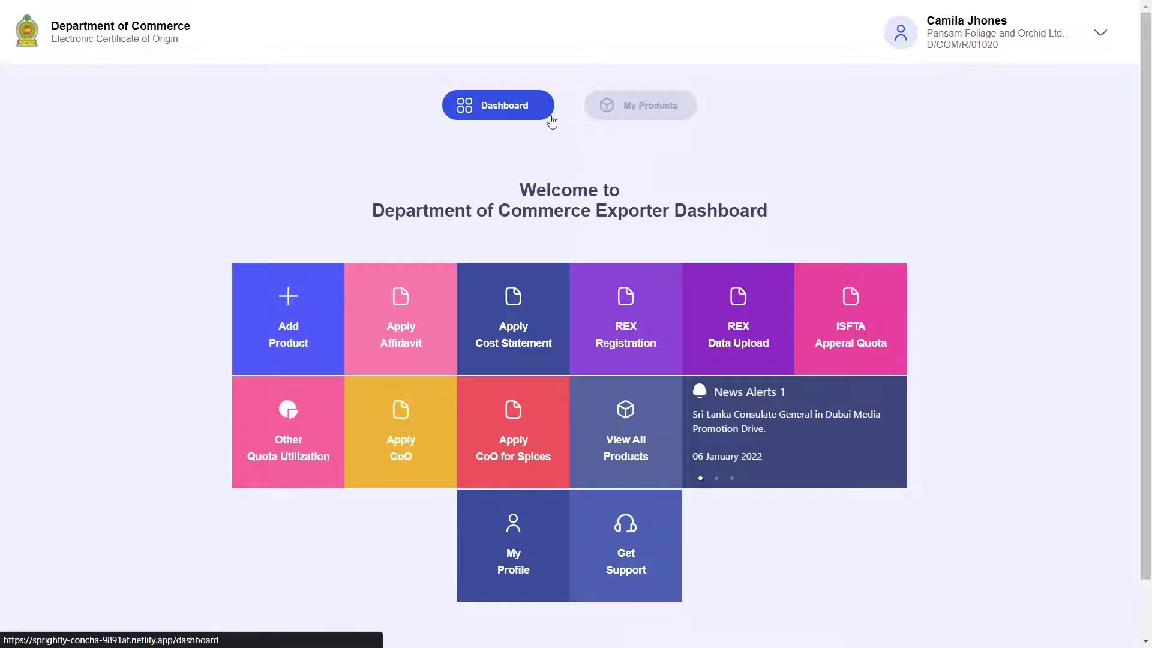
# Open Add Product and enter HS code 3456.78.91 with product name Woven Jackets.
pyautogui.scroll(-1, 550, 122)
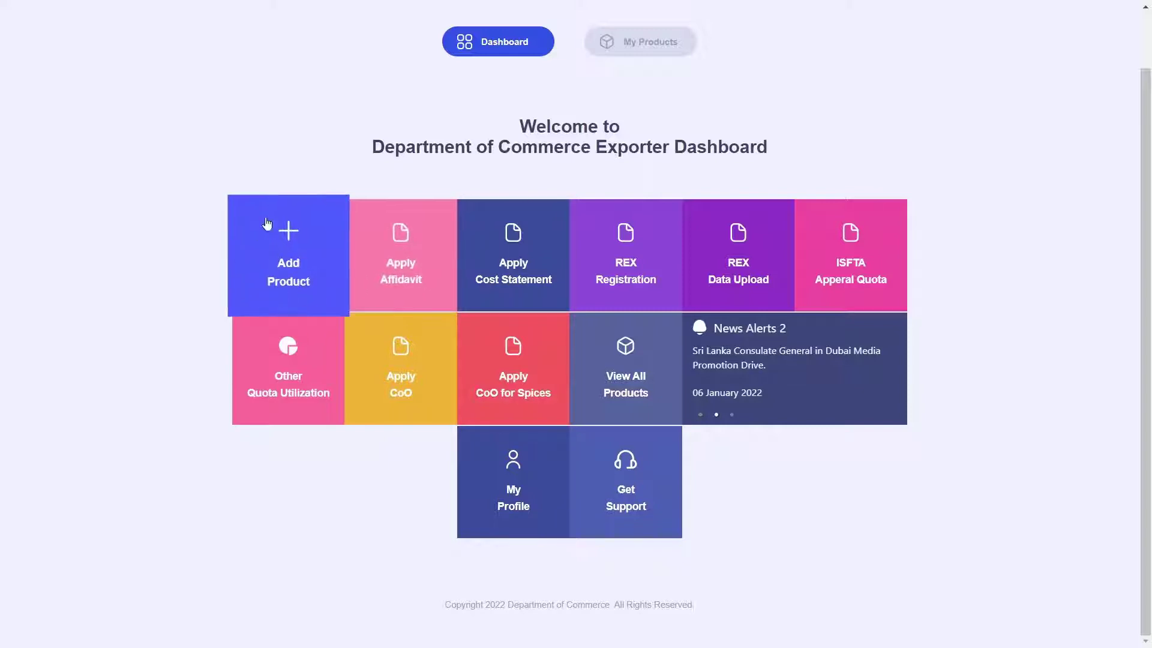
pyautogui.click(311, 297)
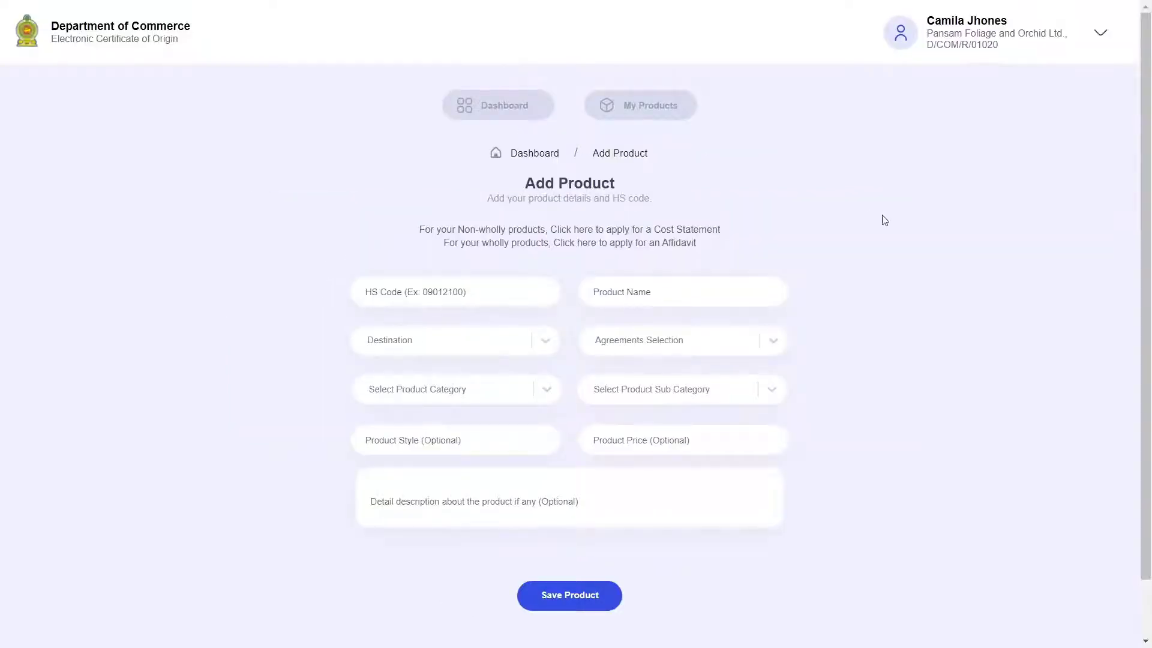
pyautogui.scroll(-1, 898, 220)
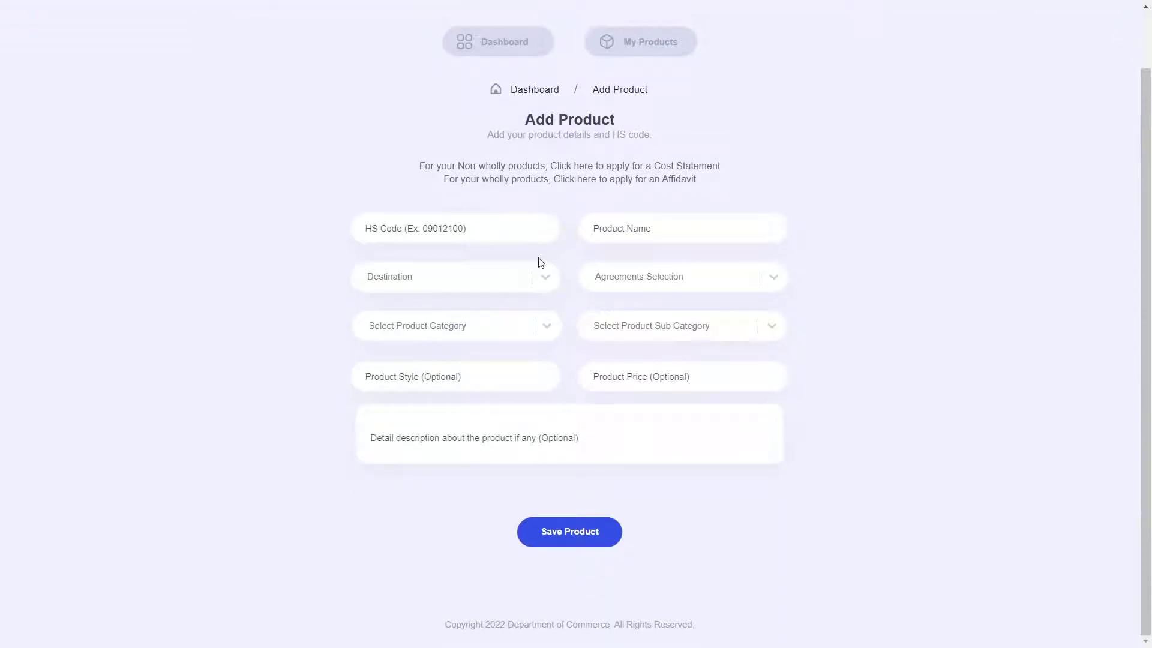
pyautogui.click(515, 233)
pyautogui.write('34')
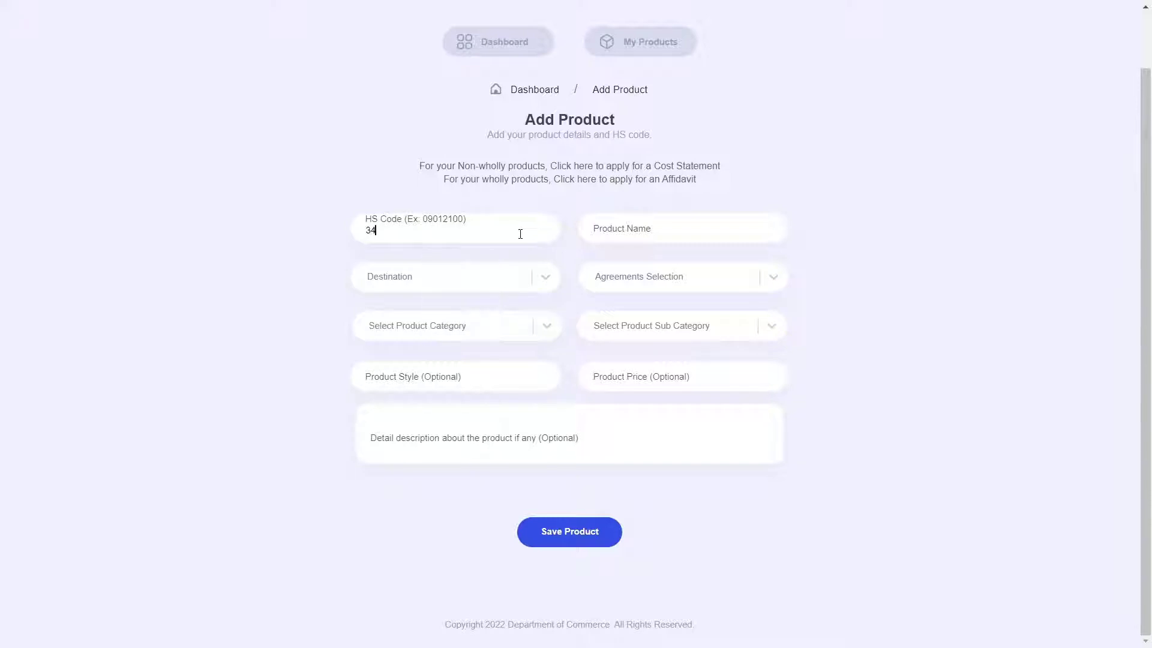
pyautogui.write('56.78.91')
pyautogui.click(639, 228)
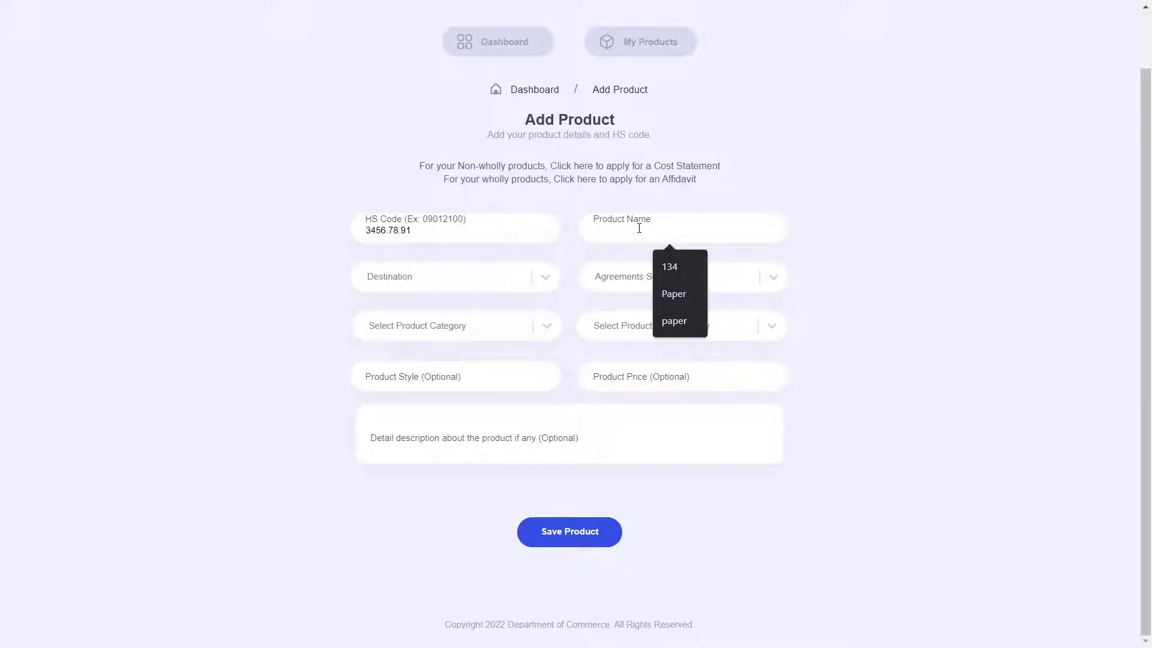
pyautogui.write('Woven Jackets')
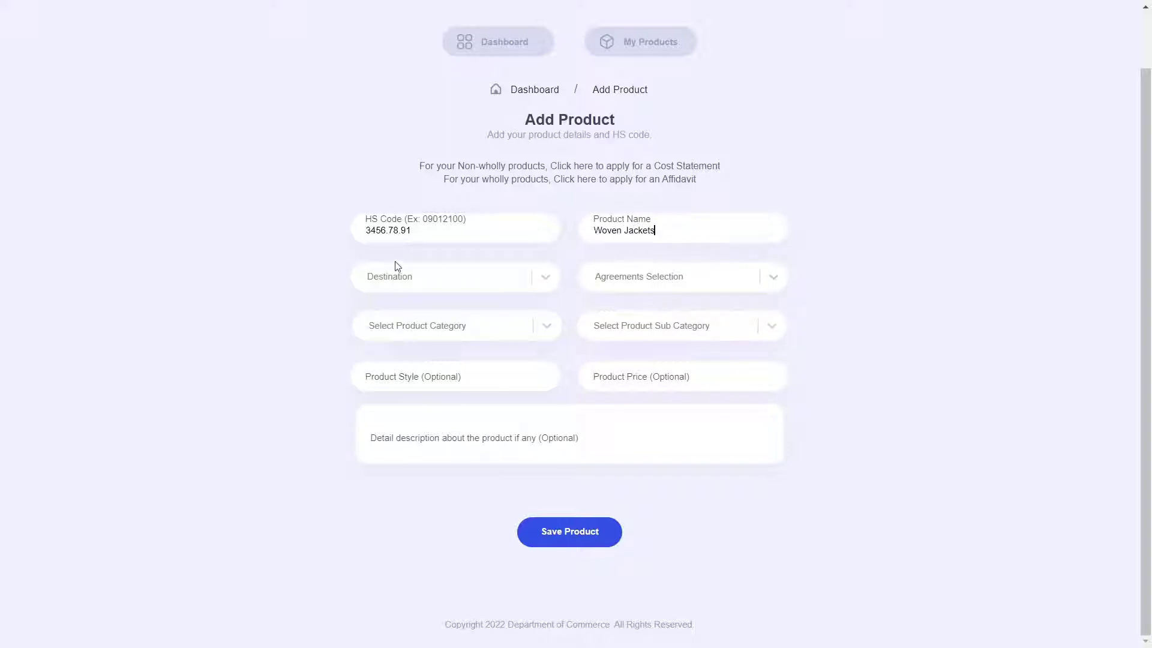
pyautogui.click(546, 282)
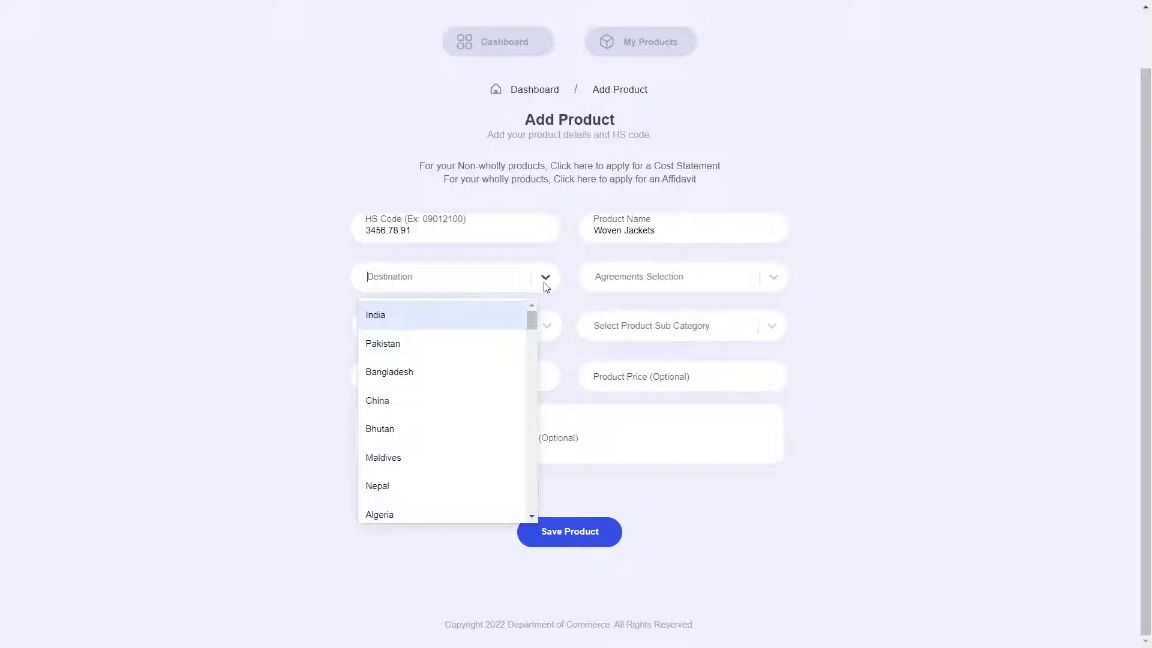
# Set the destination to India and the trade agreement to ISFTA.
pyautogui.click(463, 325)
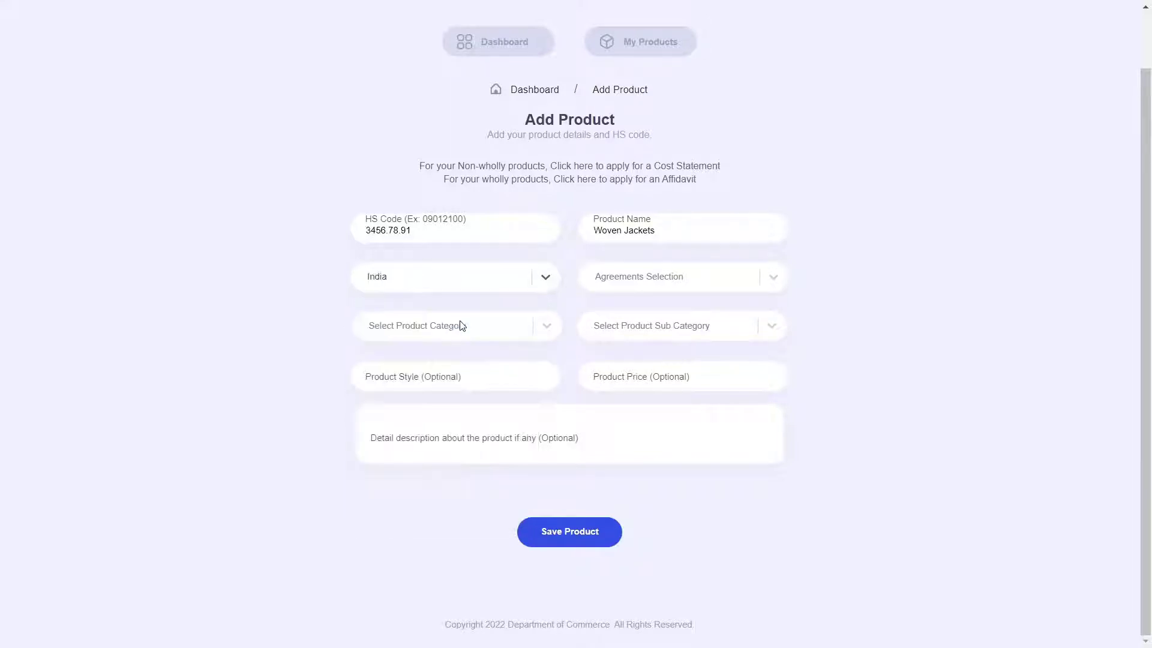
pyautogui.click(787, 279)
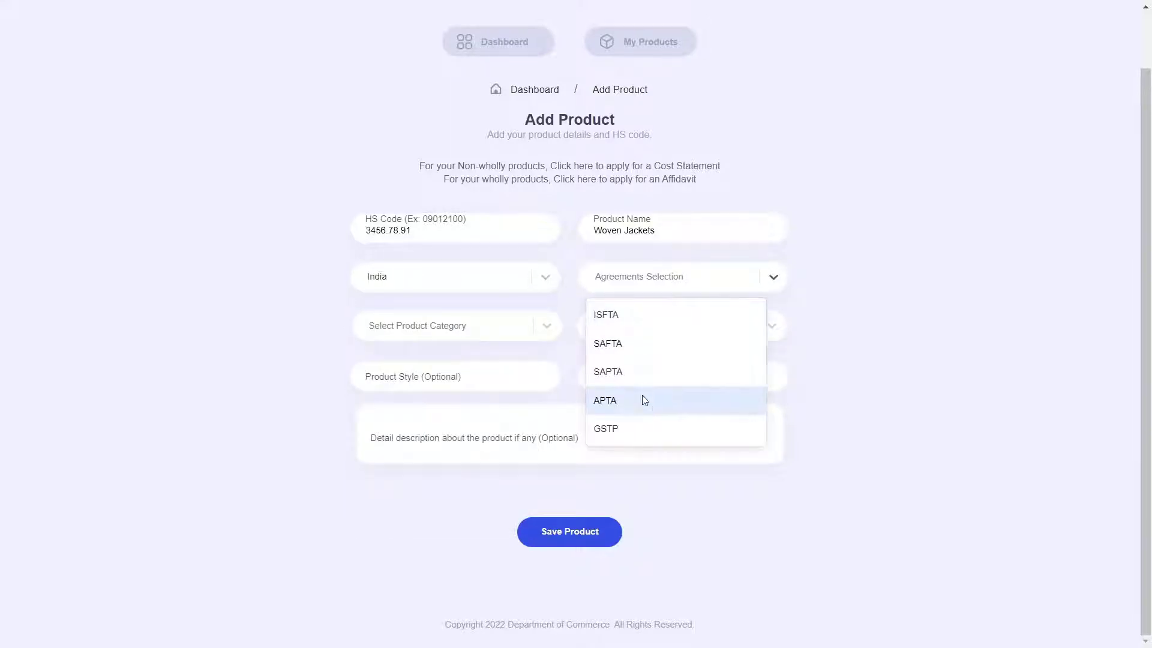
pyautogui.click(641, 324)
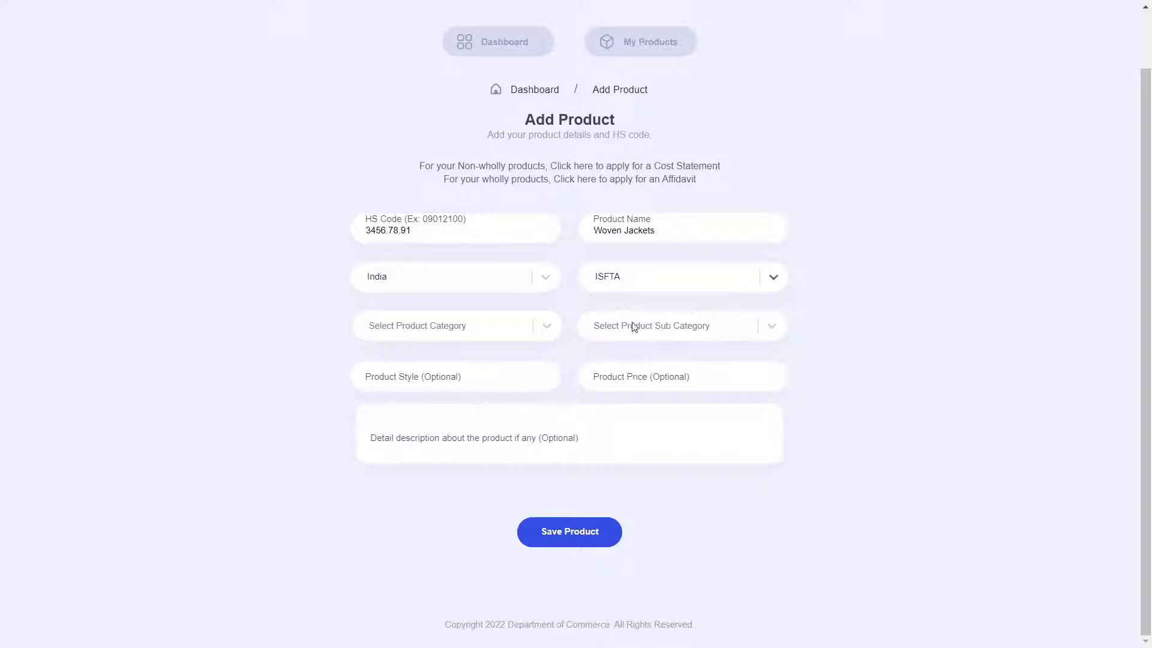
# Set category to Non-Wholly products and sub-category to Timber and Furniture.
pyautogui.click(531, 329)
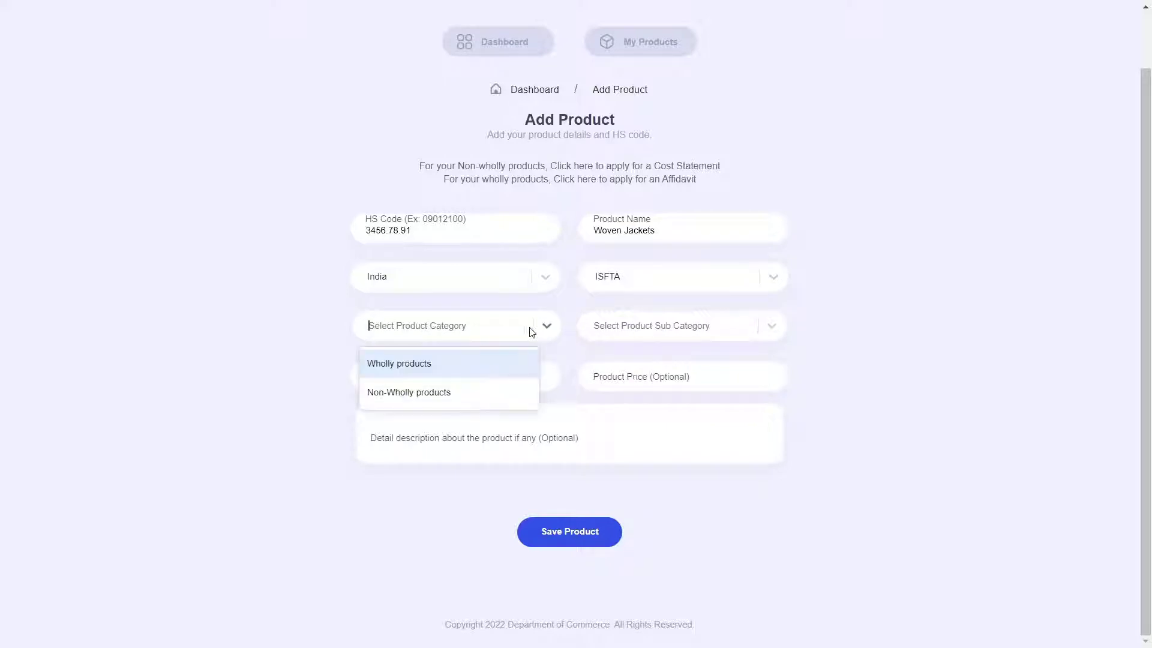
pyautogui.click(478, 402)
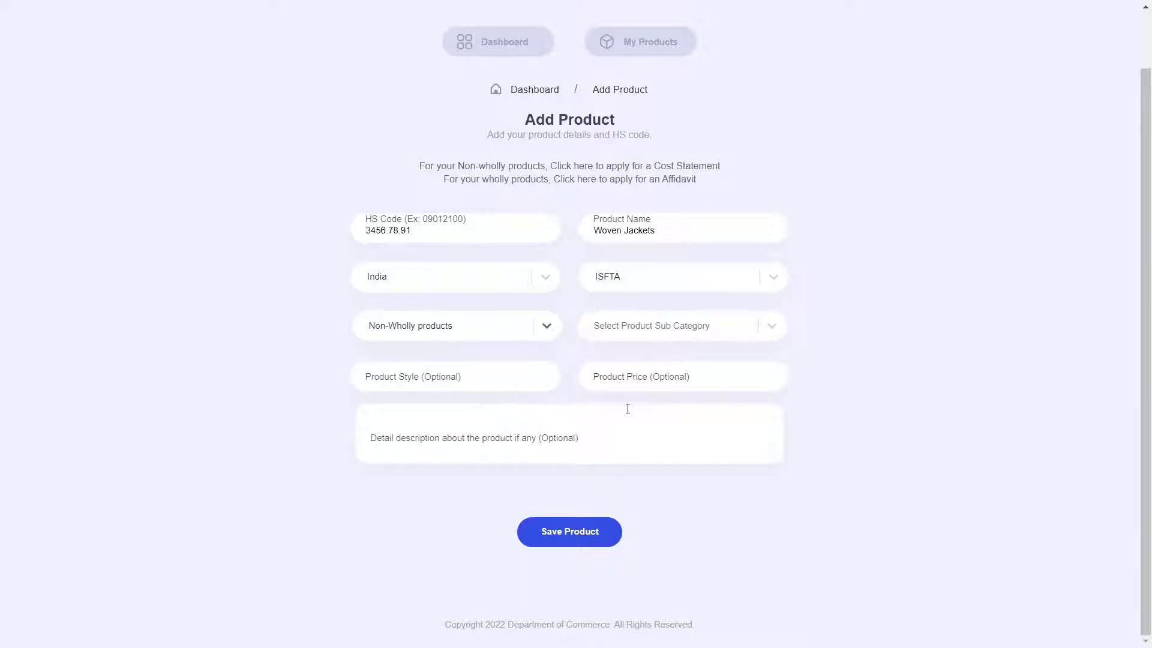
pyautogui.click(512, 333)
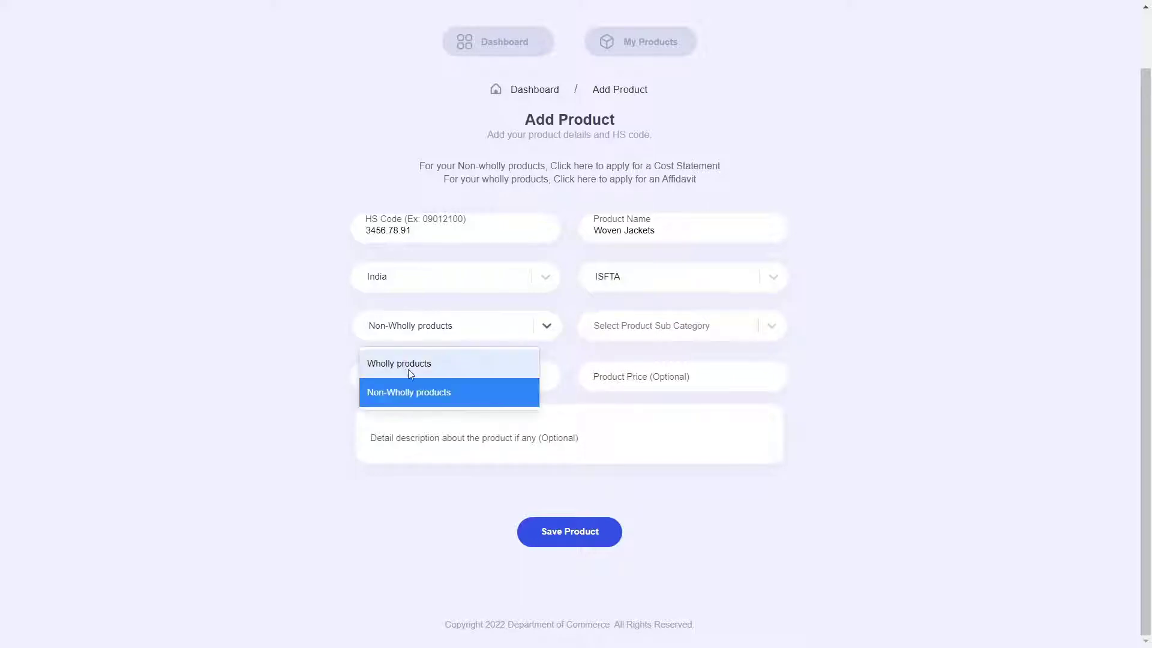
pyautogui.click(874, 328)
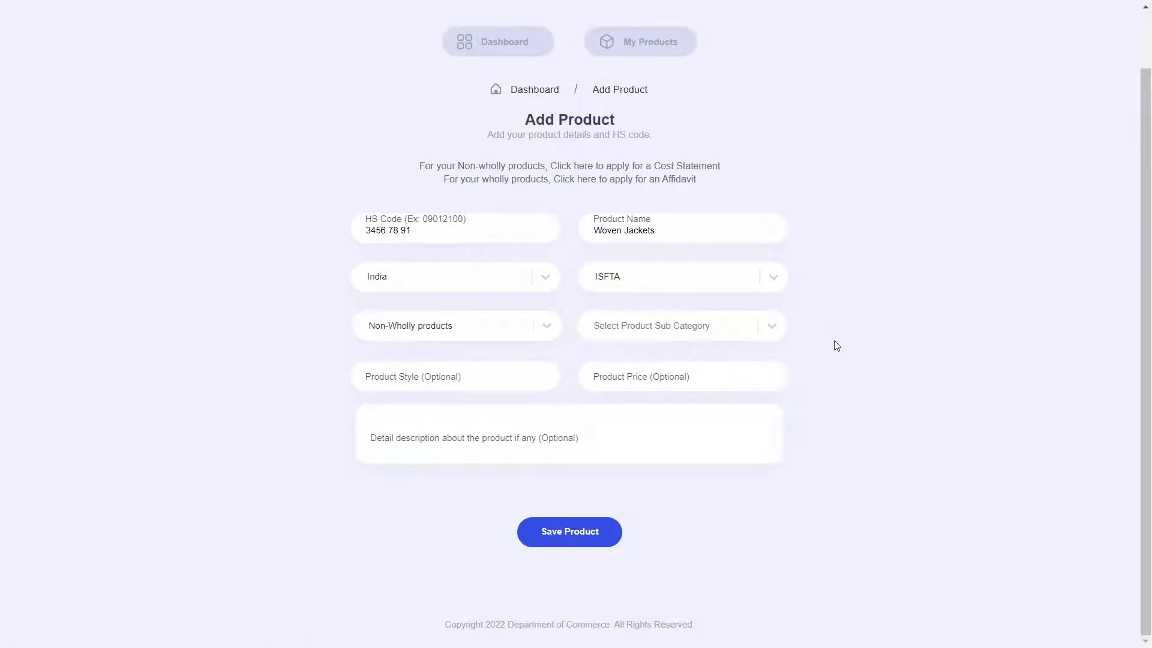
pyautogui.click(757, 331)
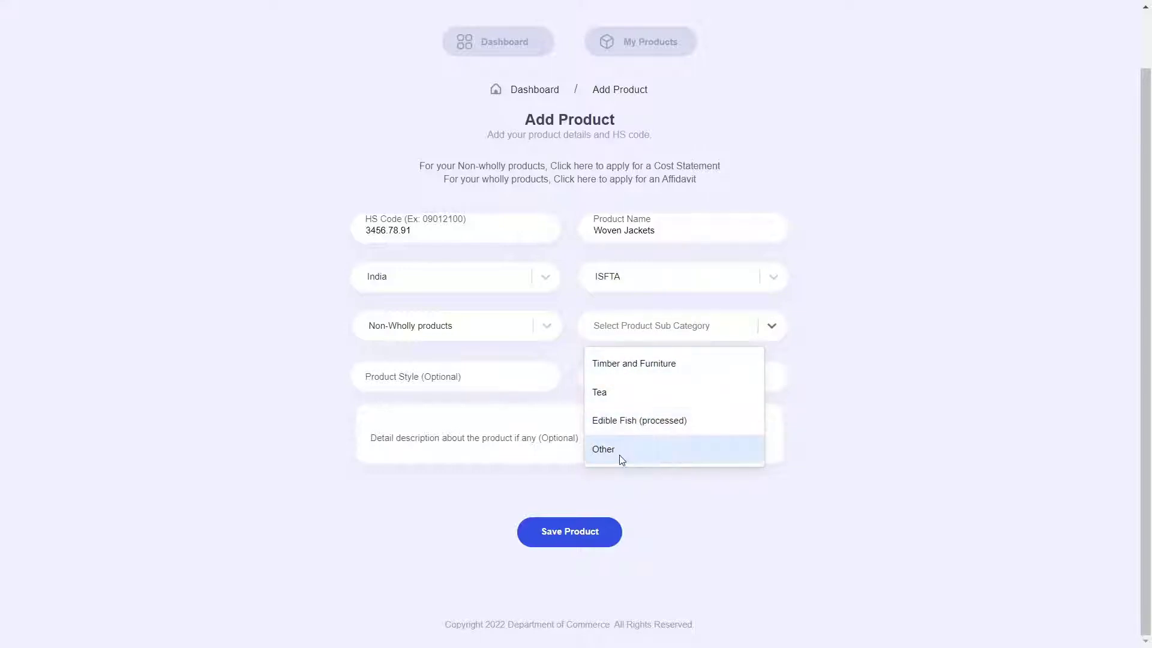
pyautogui.click(682, 362)
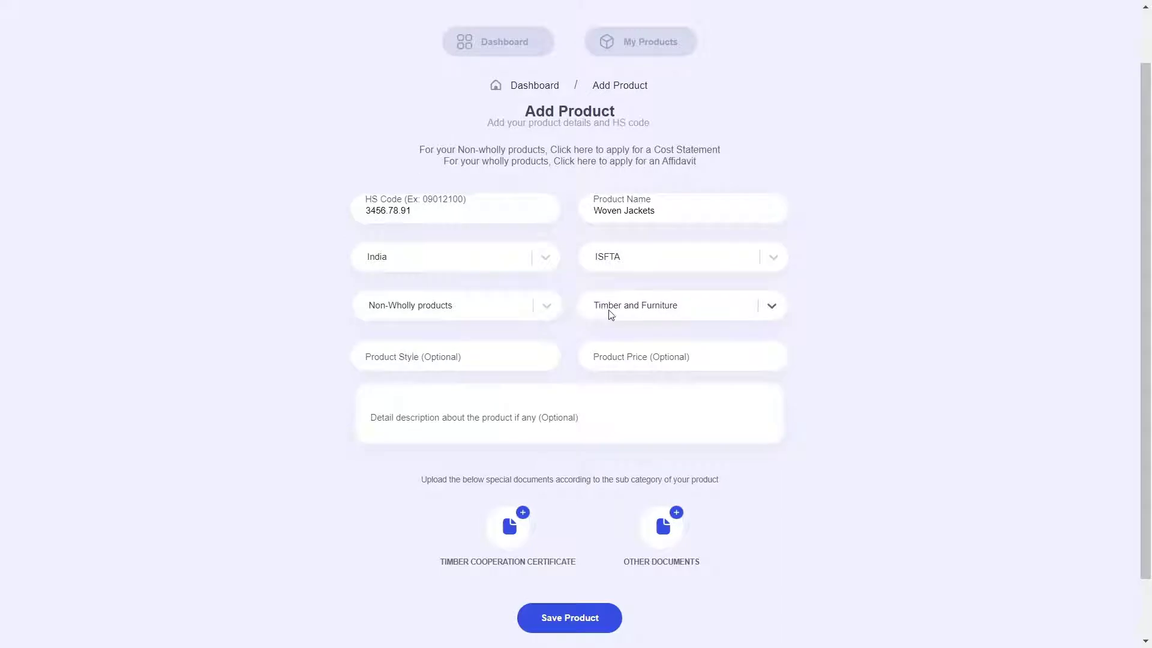
# Try Tea and Edible Fish (processed) as sub-category, then settle on Other.
pyautogui.scroll(-2, 599, 375)
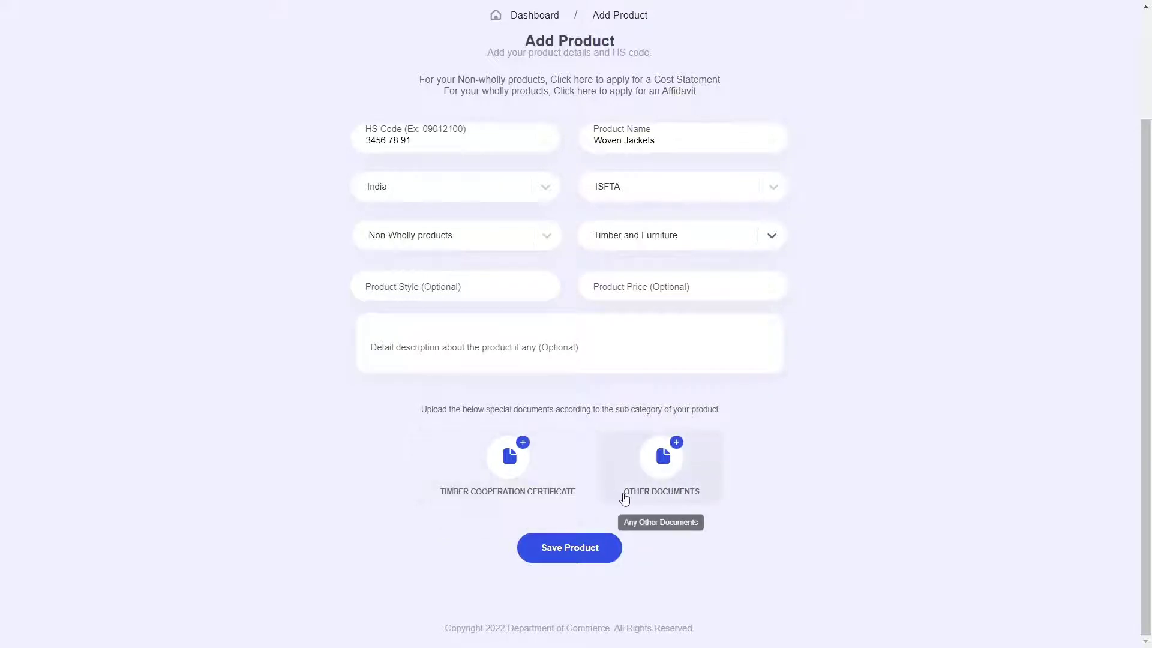
pyautogui.click(772, 245)
pyautogui.click(610, 304)
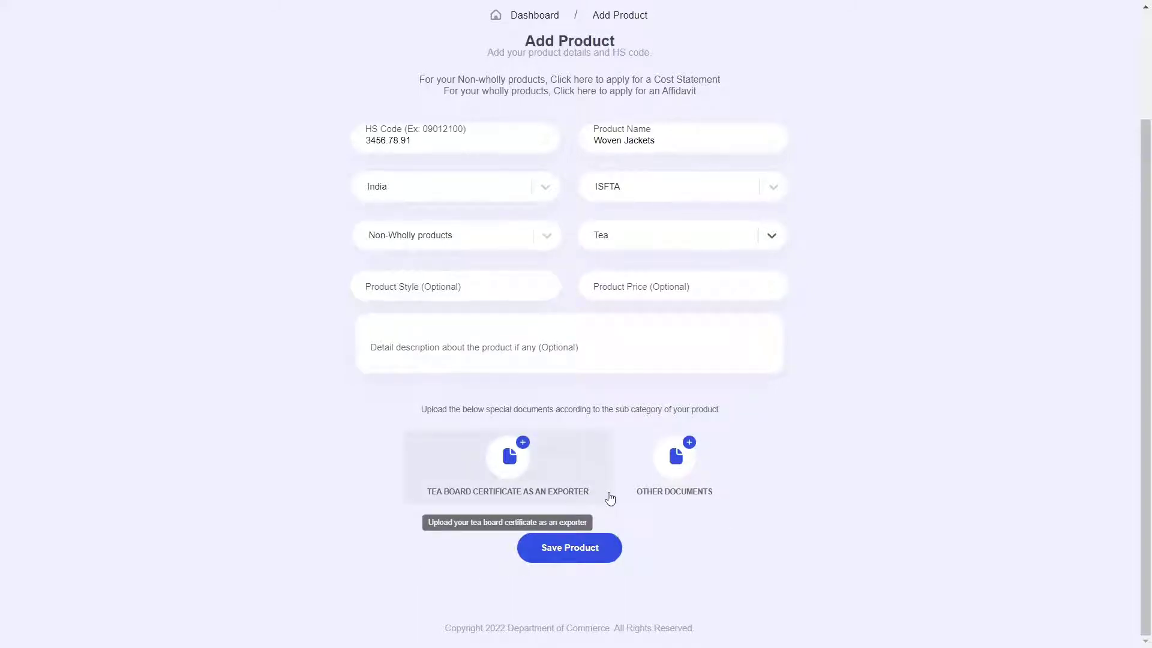
pyautogui.click(719, 231)
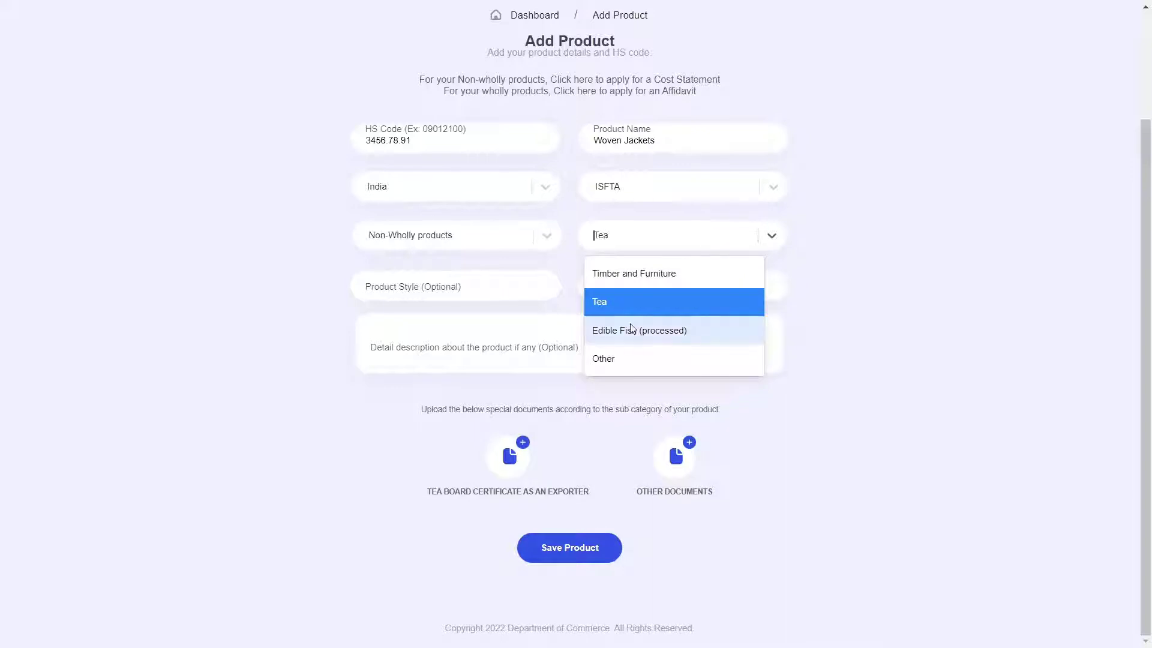
pyautogui.click(649, 339)
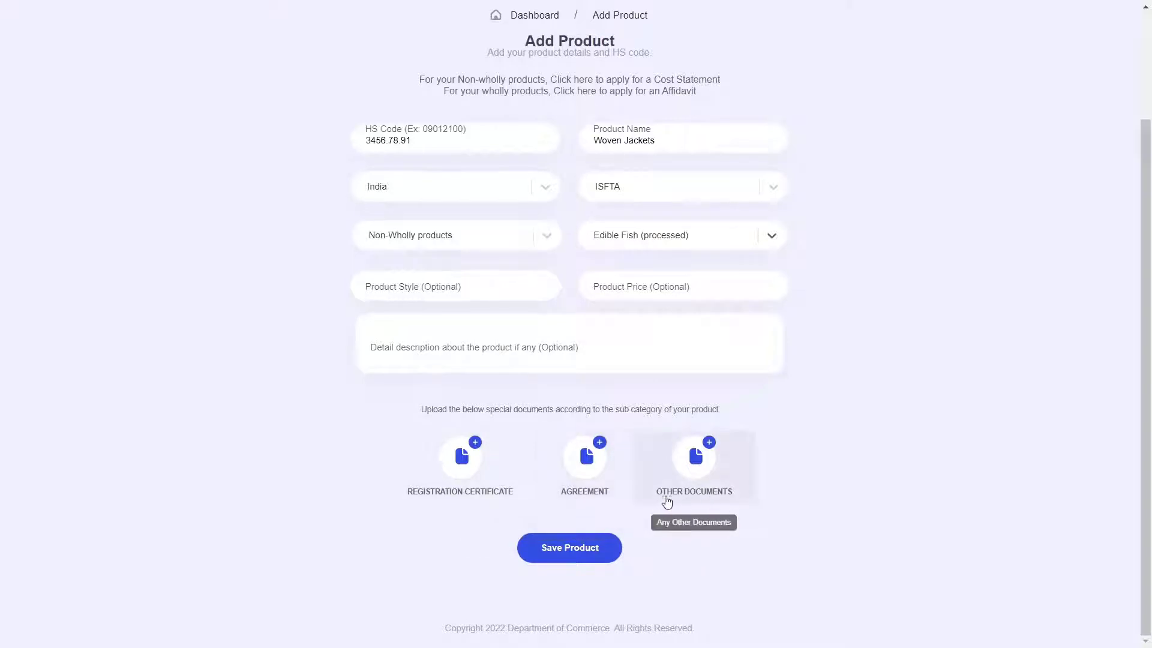
pyautogui.click(710, 238)
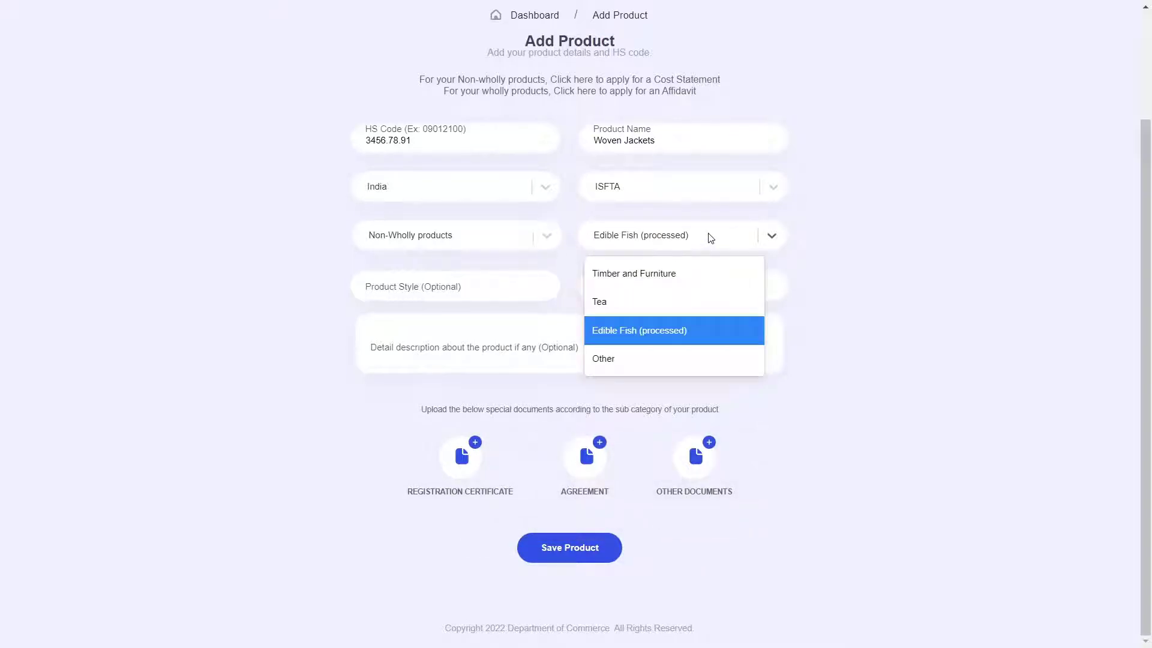
pyautogui.click(618, 362)
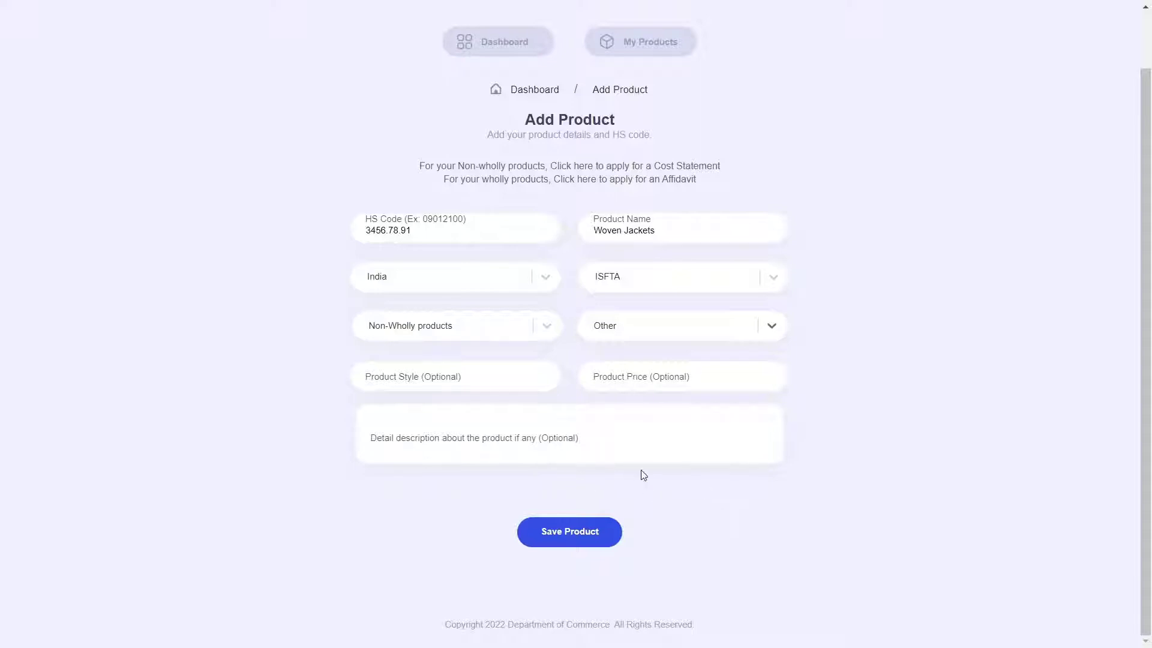
pyautogui.click(420, 375)
# Enter product style S and price 30, then save the Woven Jackets product.
pyautogui.write('S')
pyautogui.click(705, 382)
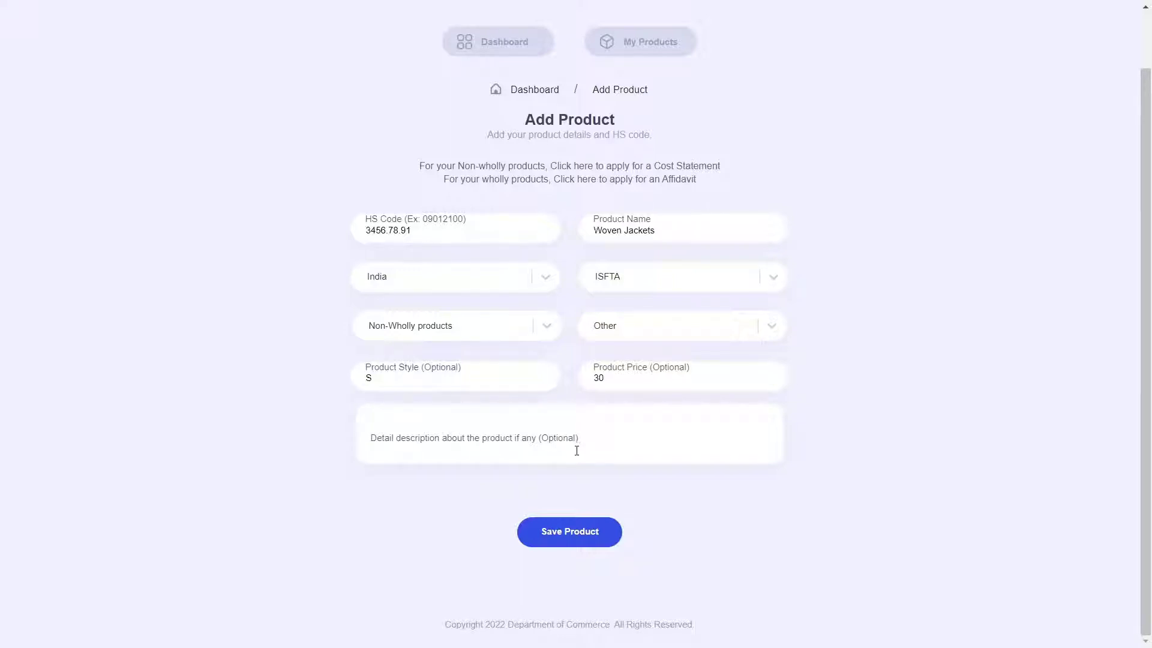
pyautogui.click(569, 538)
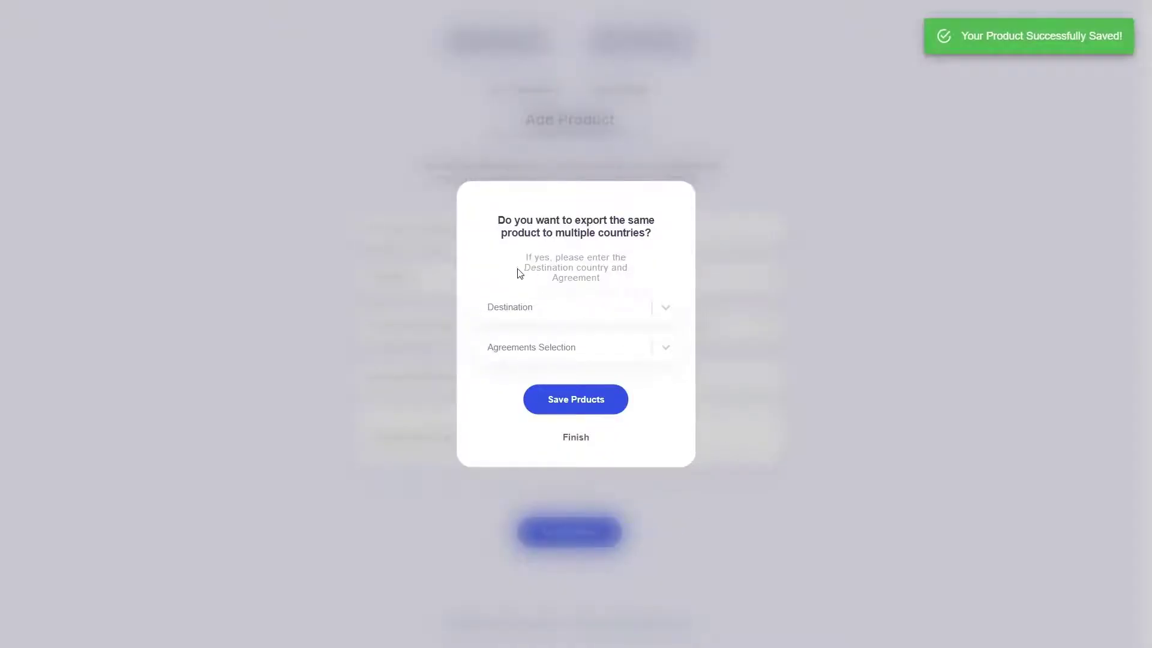
# Add Pakistan under PSFTA as an extra destination and save the product for it.
pyautogui.moveTo(503, 222); pyautogui.dragTo(654, 236)
pyautogui.click(660, 252)
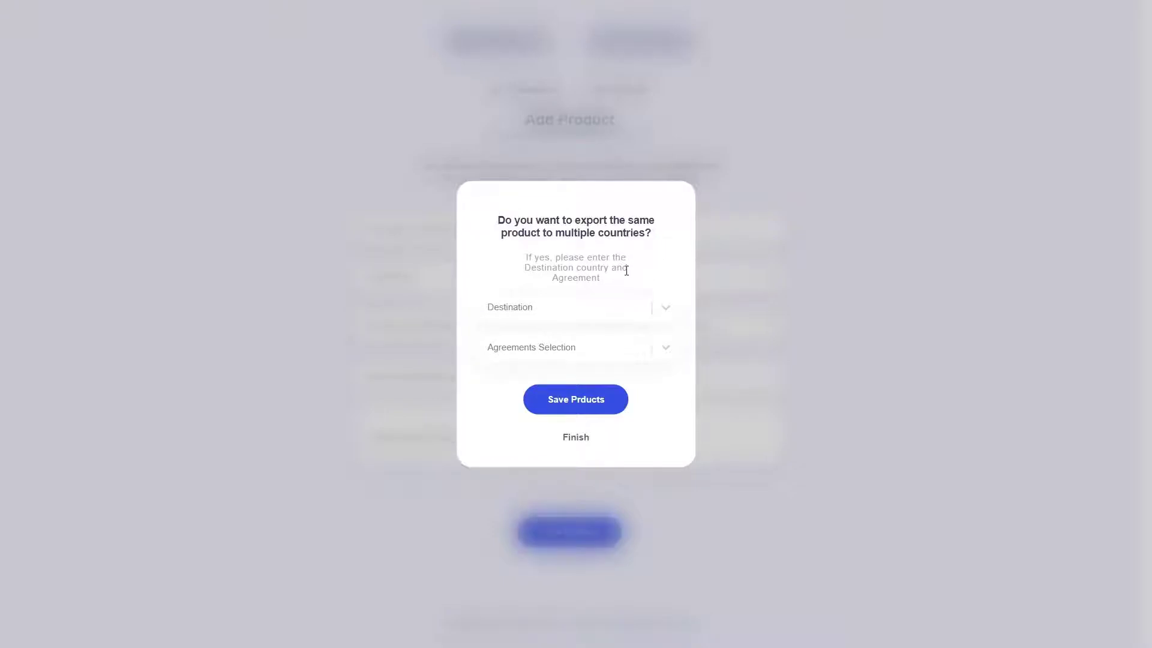
pyautogui.click(643, 317)
pyautogui.scroll(-1, 586, 393)
pyautogui.scroll(1, 586, 394)
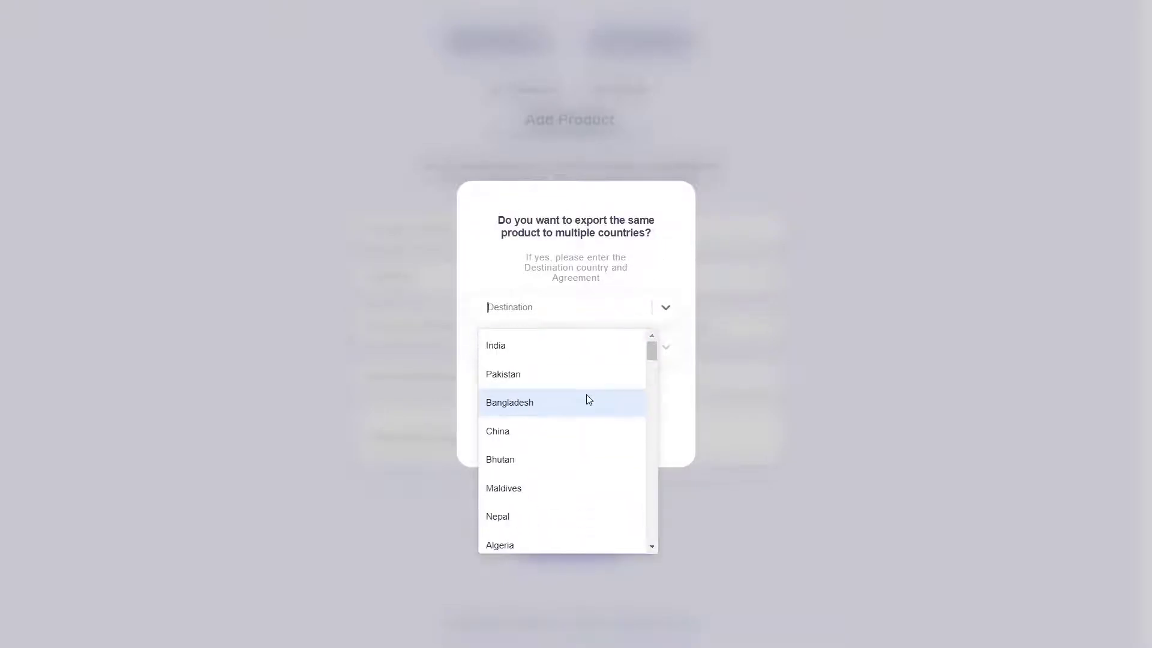
pyautogui.click(517, 378)
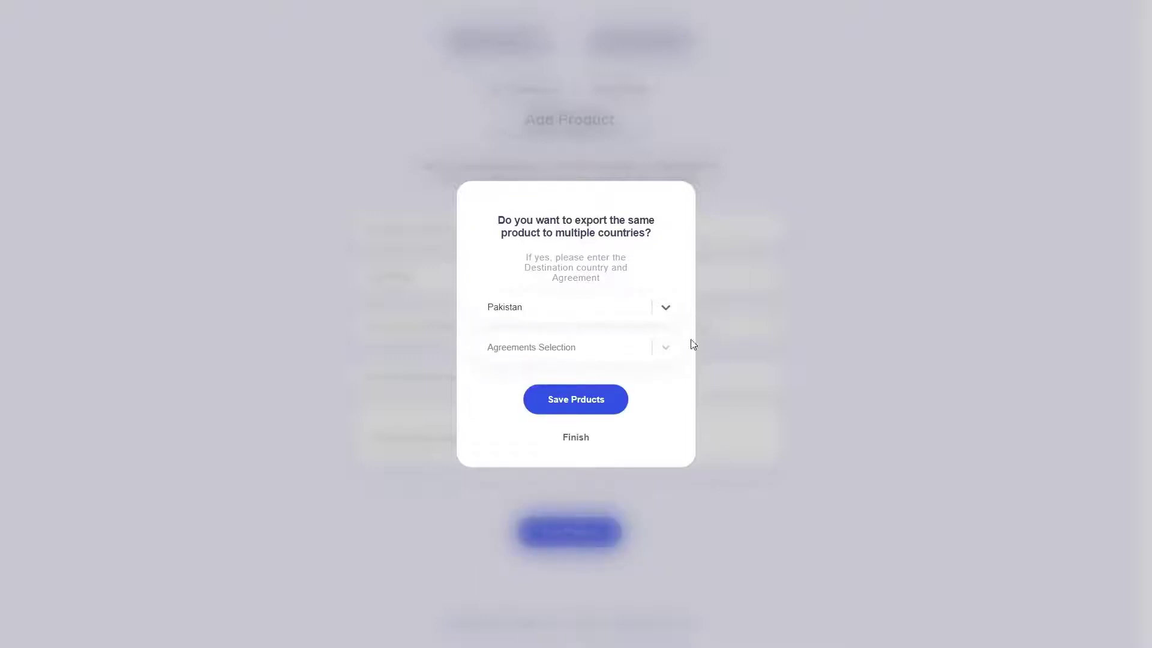
pyautogui.click(666, 348)
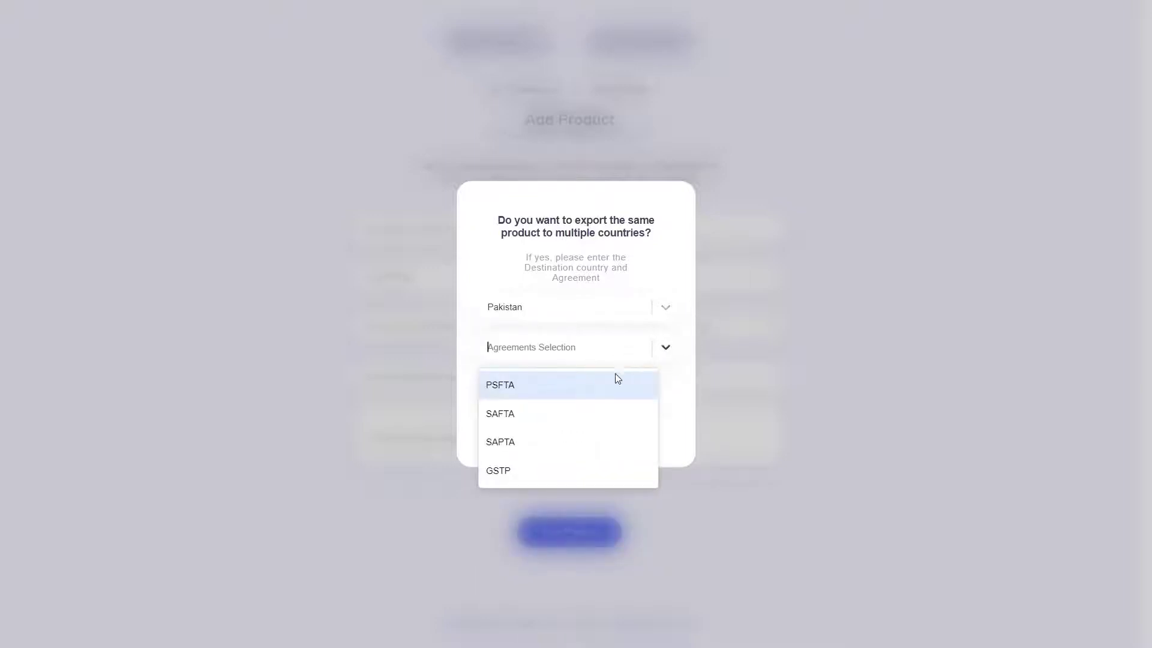
pyautogui.click(509, 387)
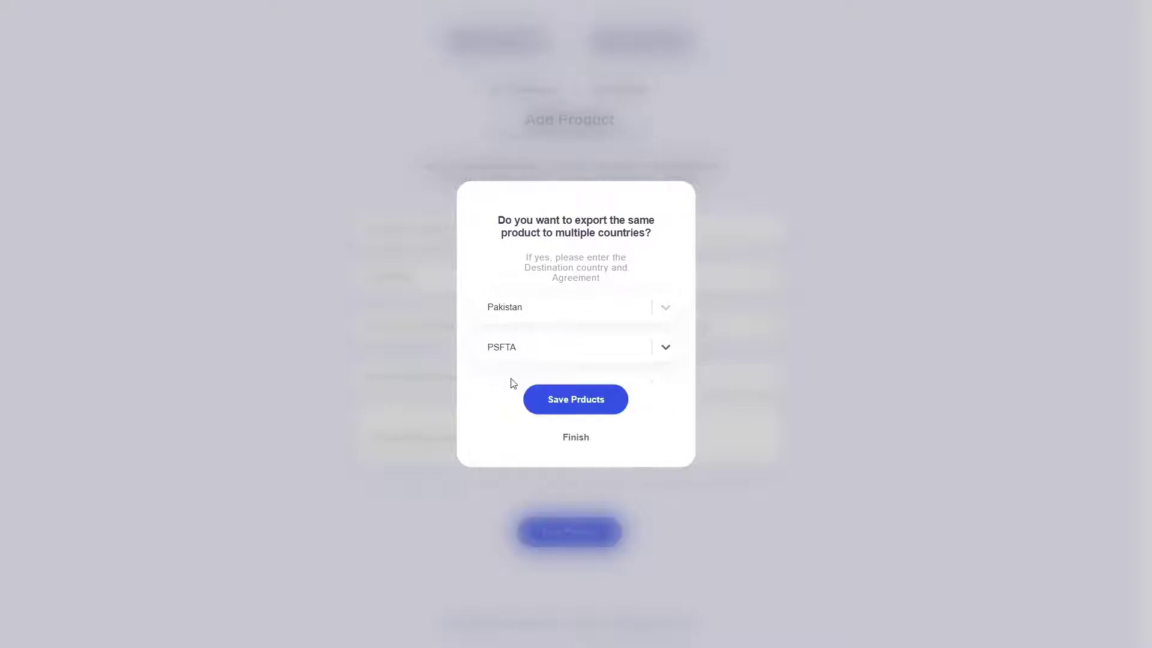
pyautogui.click(604, 401)
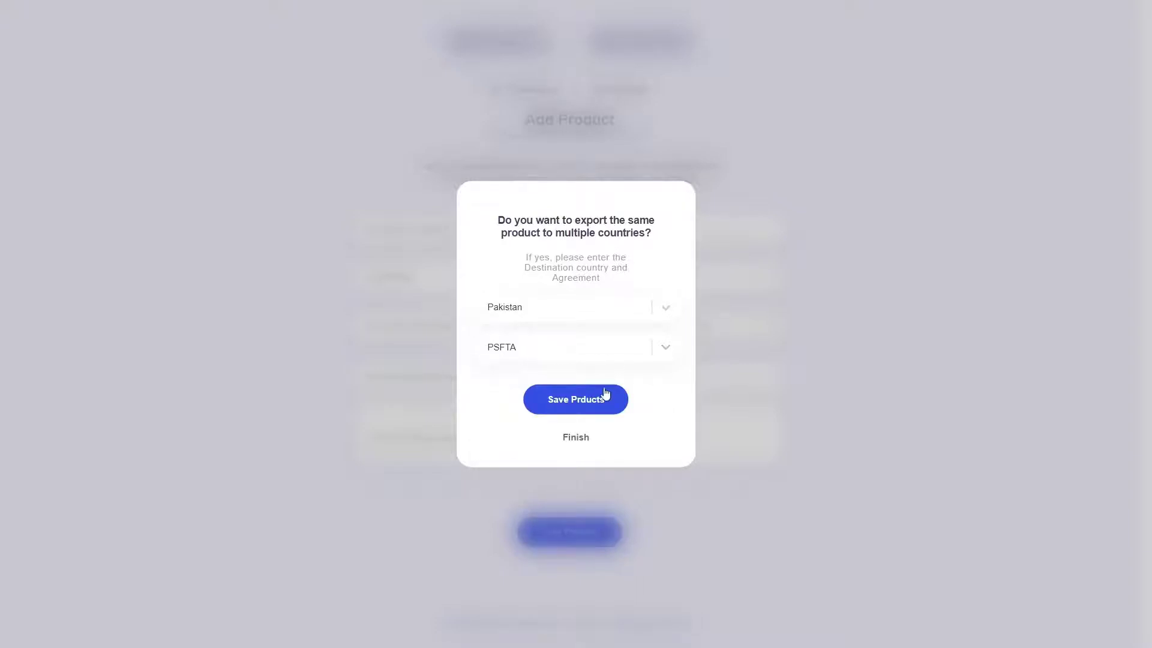
# Finish the multi-country export step and go to My Products.
pyautogui.click(586, 313)
pyautogui.scroll(-5, 540, 424)
pyautogui.click(678, 258)
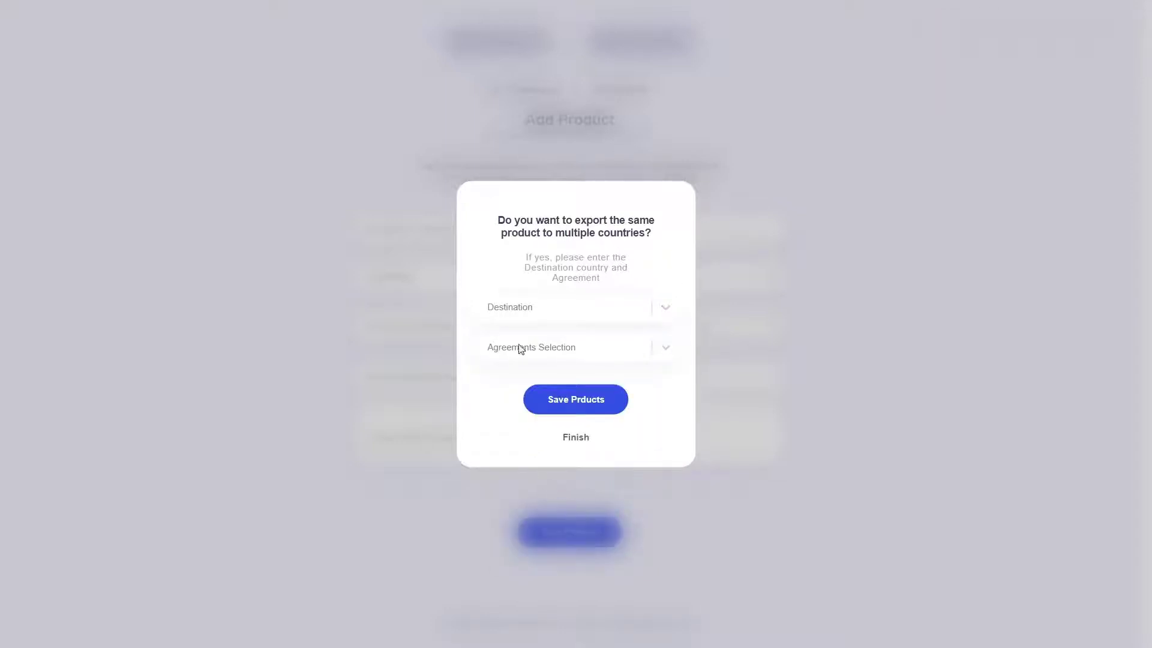
pyautogui.click(585, 450)
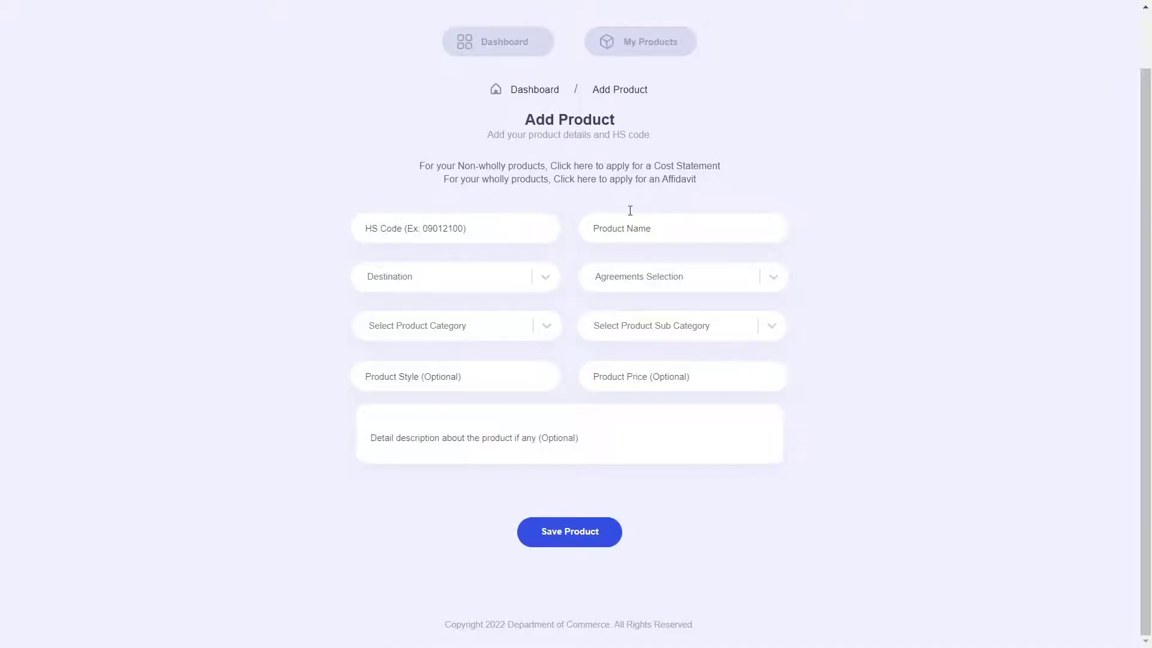
pyautogui.click(652, 47)
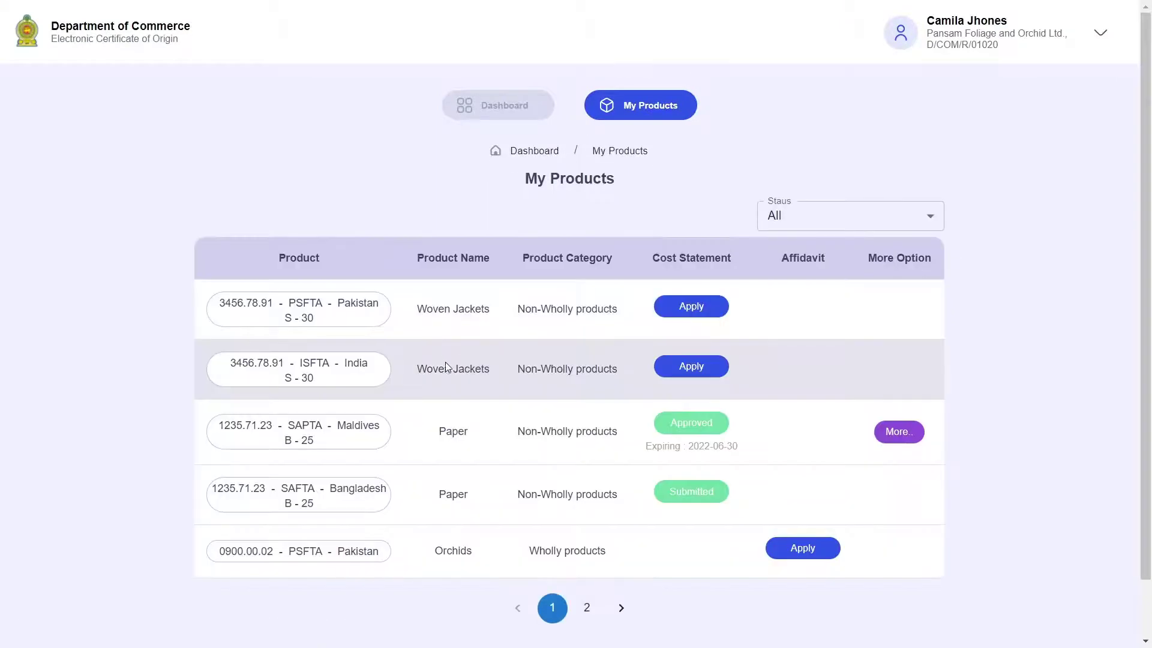
# Apply for a cost statement on the Woven Jackets India ISFTA row and read the pre-approval notice.
pyautogui.moveTo(418, 308); pyautogui.dragTo(493, 372)
pyautogui.click(437, 304)
pyautogui.click(689, 369)
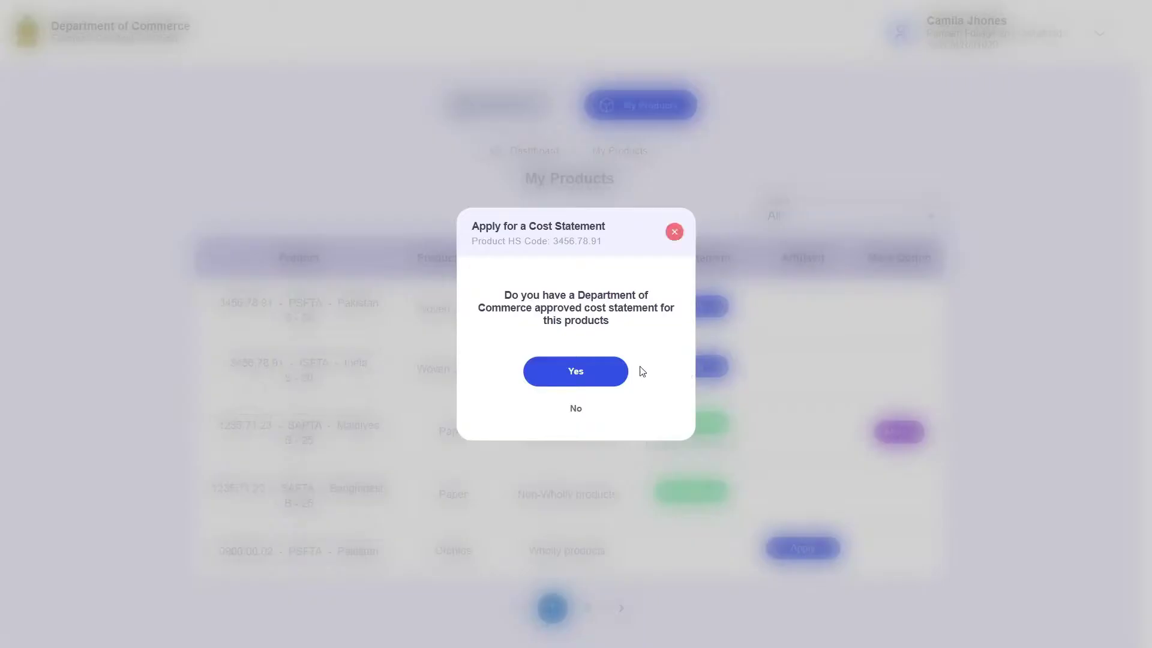
pyautogui.moveTo(505, 292); pyautogui.dragTo(670, 300)
pyautogui.click(503, 312)
pyautogui.moveTo(503, 311); pyautogui.dragTo(689, 316)
pyautogui.click(586, 320)
# Declare an approved cost statement exists with approved date 2021-12-31.
pyautogui.click(619, 373)
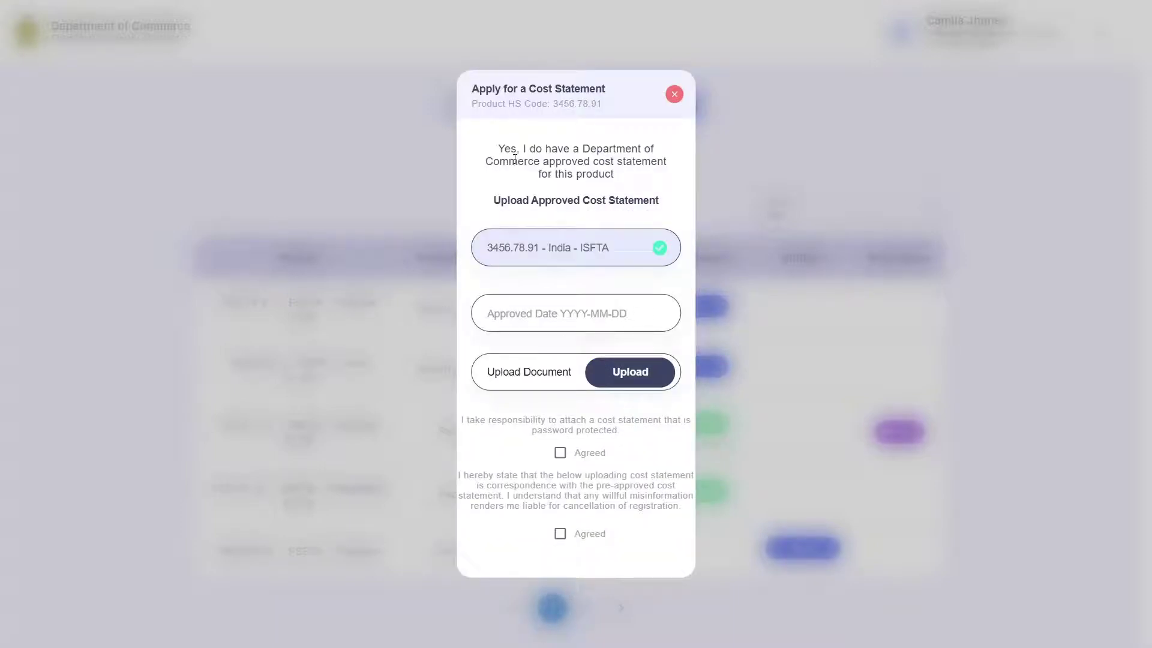
pyautogui.click(625, 316)
pyautogui.write('a')
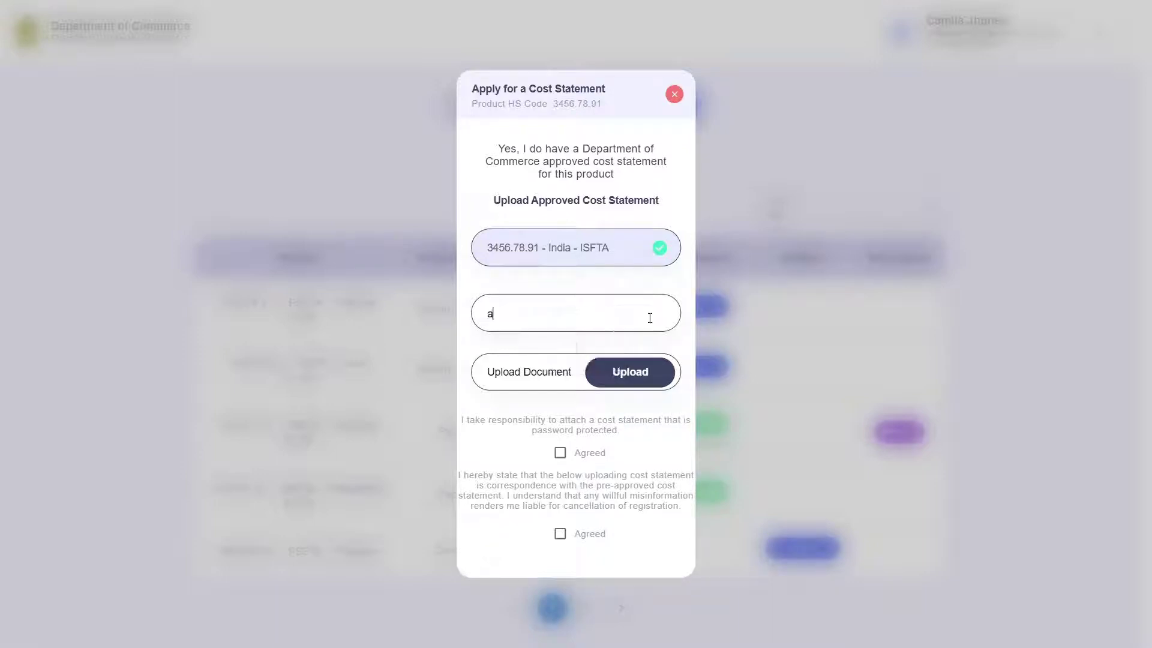
pyautogui.write('2021')
pyautogui.hotkey('ctrl', 'a')
pyautogui.write('2021')
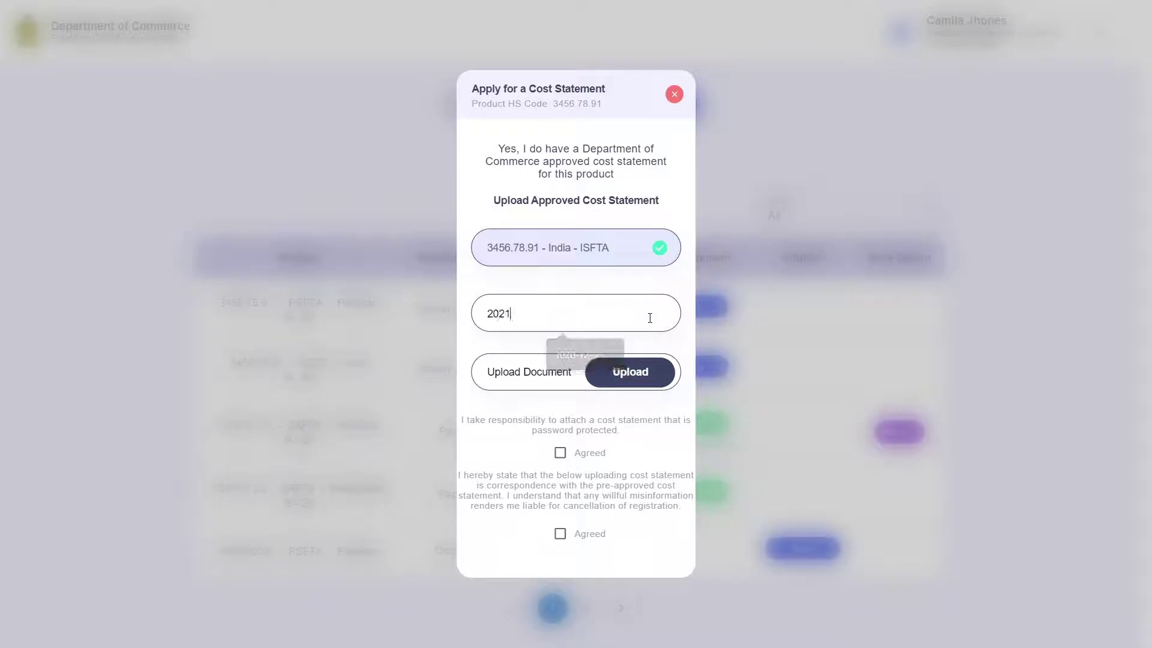
pyautogui.write('-12-31')
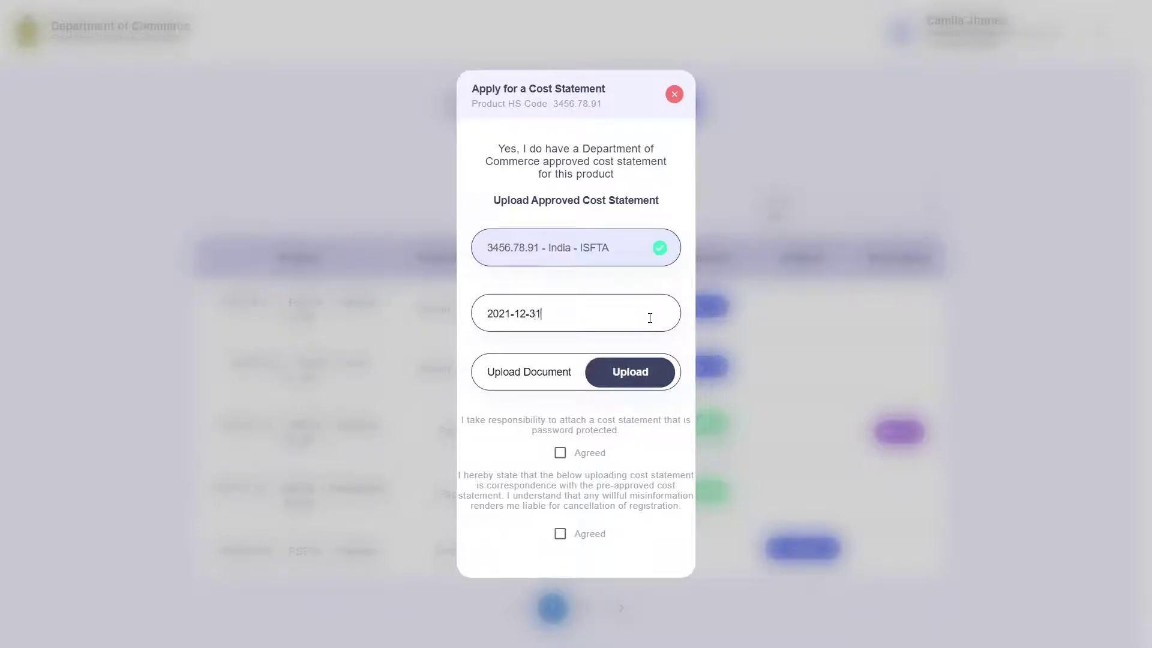
# Upload and confirm the Password protected Pre approved Cost statement PDF.
pyautogui.click(633, 373)
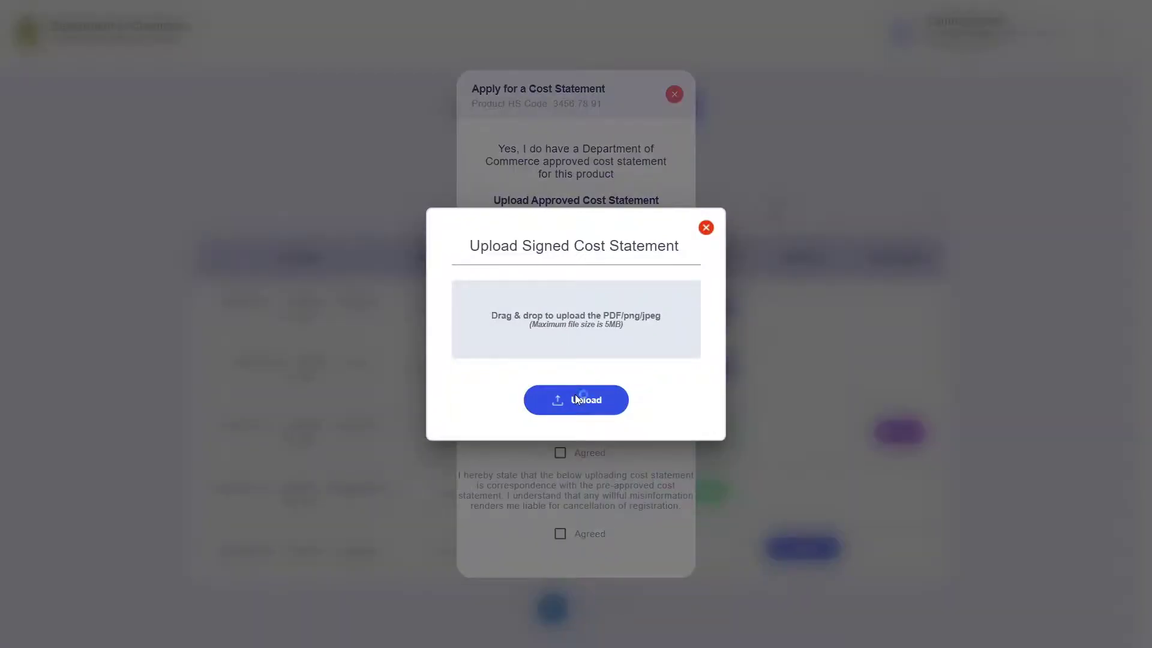
pyautogui.click(576, 399)
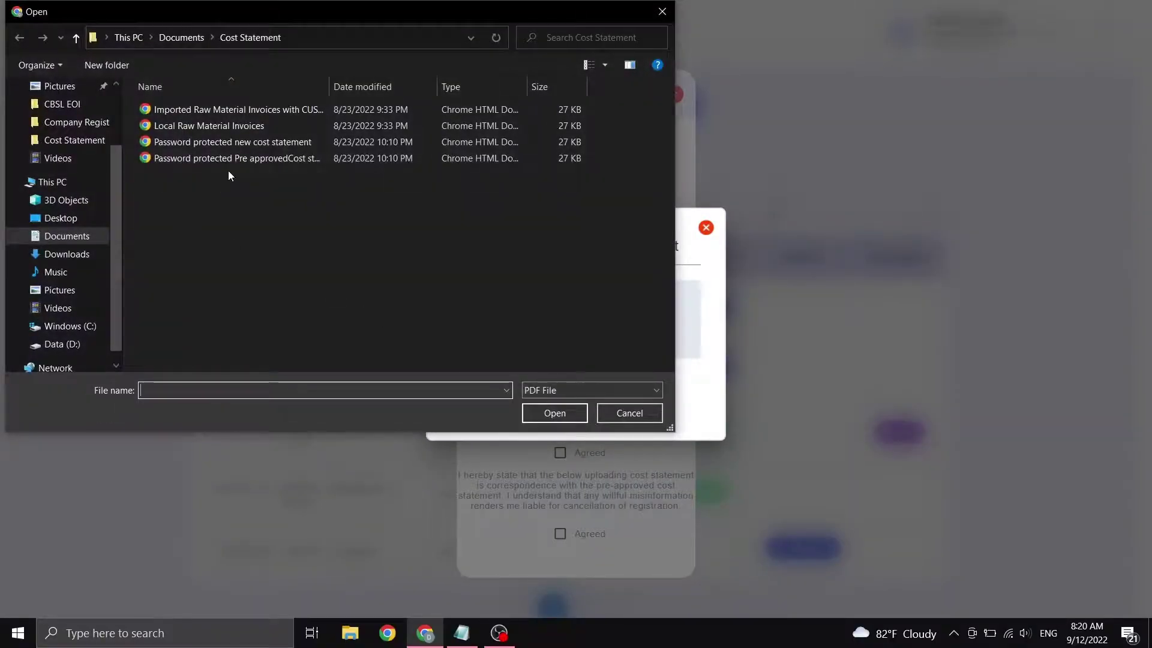
pyautogui.click(236, 160)
pyautogui.click(536, 419)
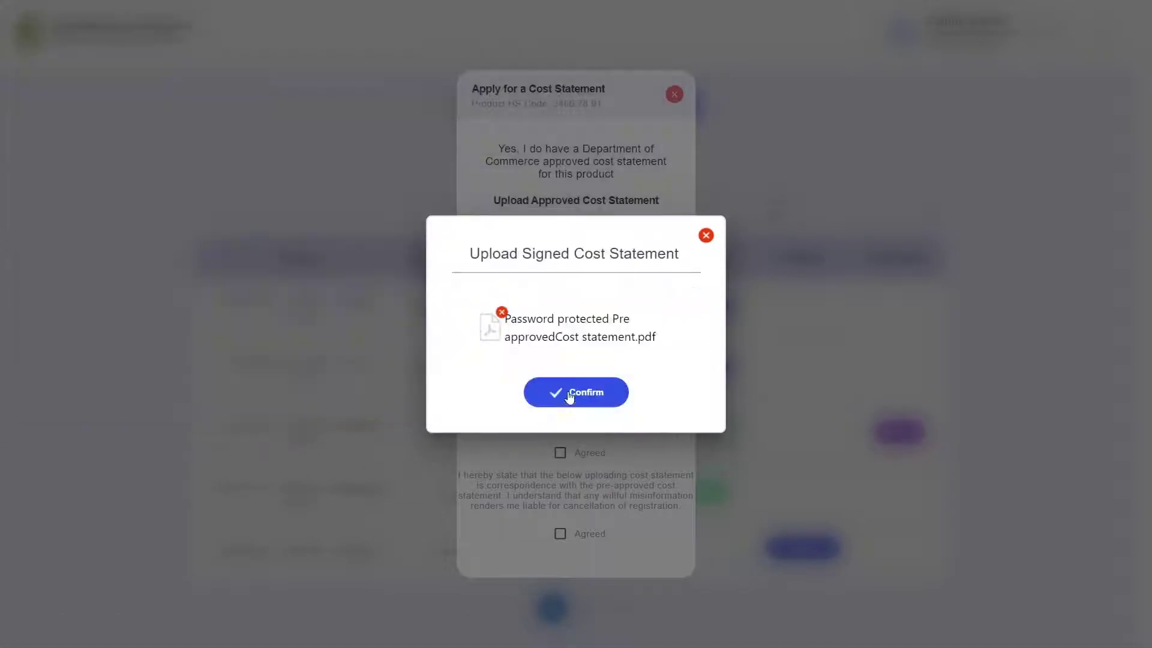
pyautogui.click(604, 394)
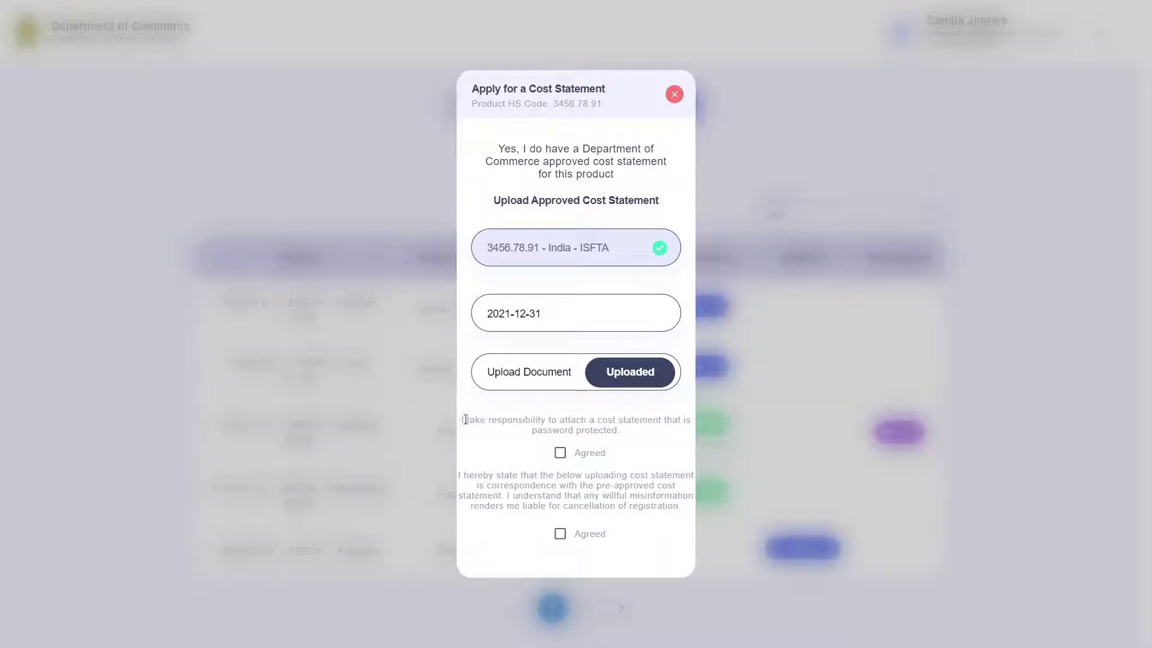
pyautogui.moveTo(466, 419); pyautogui.dragTo(679, 419)
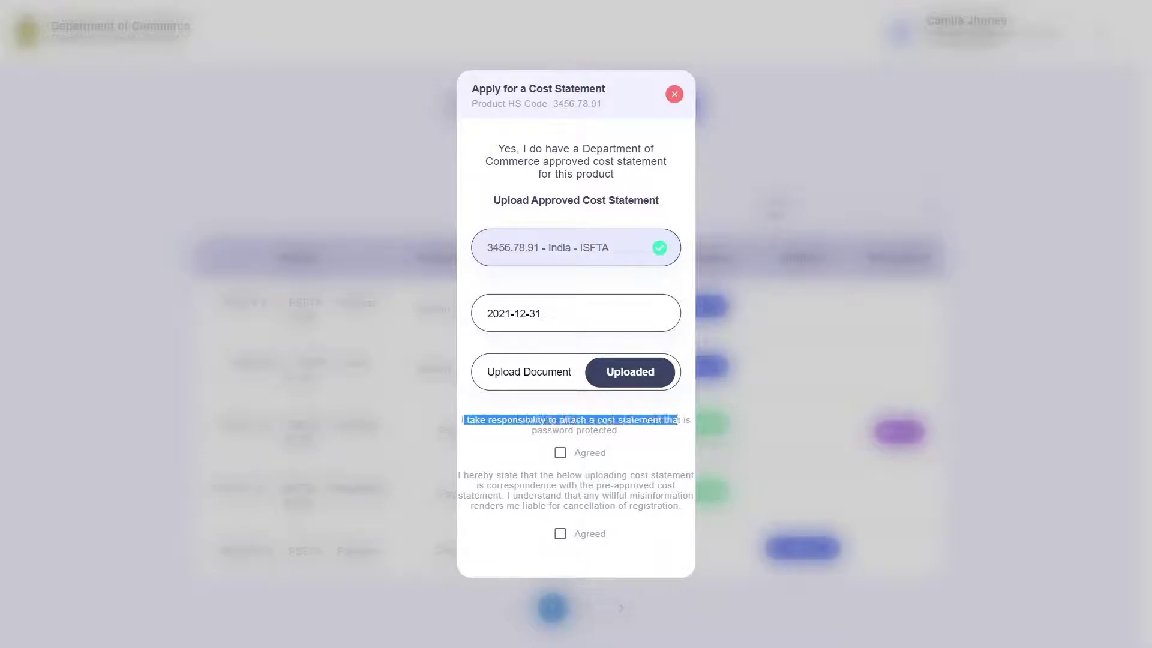
# Agree to the password-protection responsibility statement.
pyautogui.moveTo(536, 431); pyautogui.dragTo(614, 432)
pyautogui.click(613, 433)
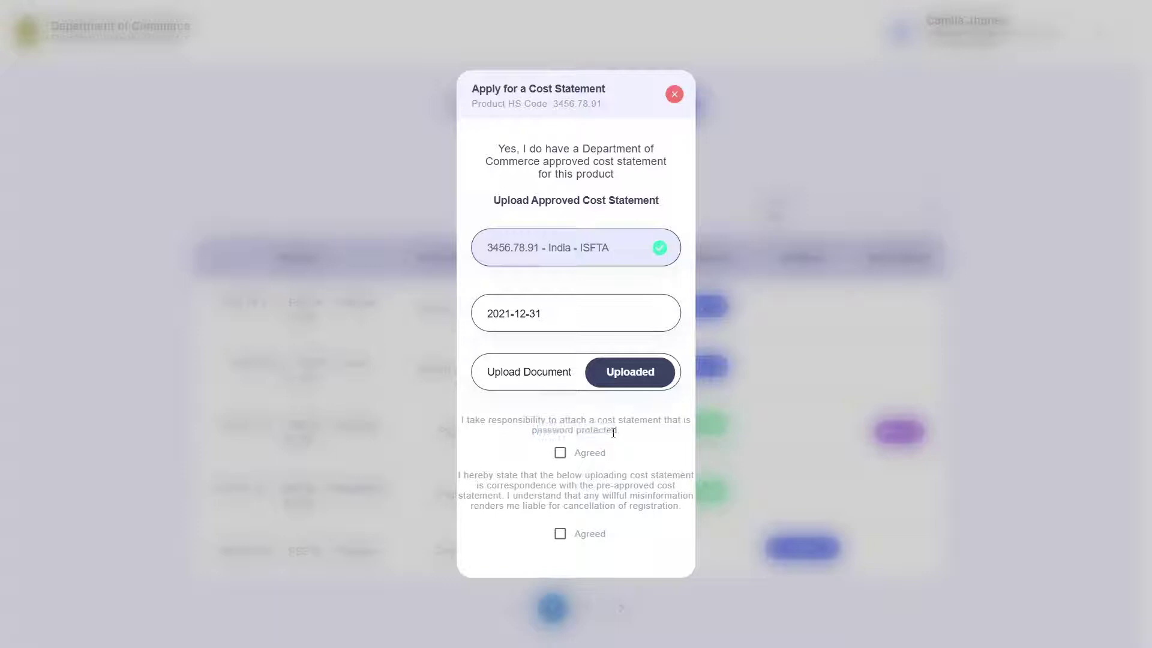
pyautogui.click(560, 453)
# Agree to the misinformation liability declaration and submit the India ISFTA cost statement.
pyautogui.moveTo(469, 475); pyautogui.dragTo(672, 475)
pyautogui.moveTo(502, 485); pyautogui.dragTo(656, 487)
pyautogui.moveTo(490, 506); pyautogui.dragTo(658, 506)
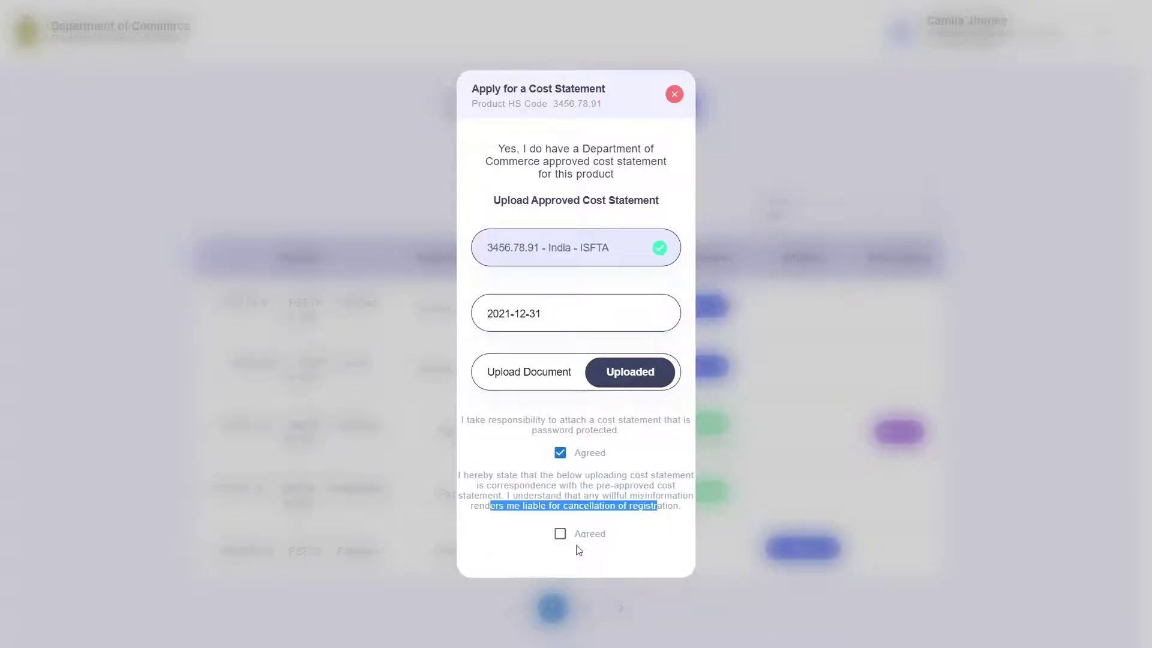
pyautogui.click(549, 498)
pyautogui.moveTo(495, 491); pyautogui.dragTo(597, 506)
pyautogui.click(600, 506)
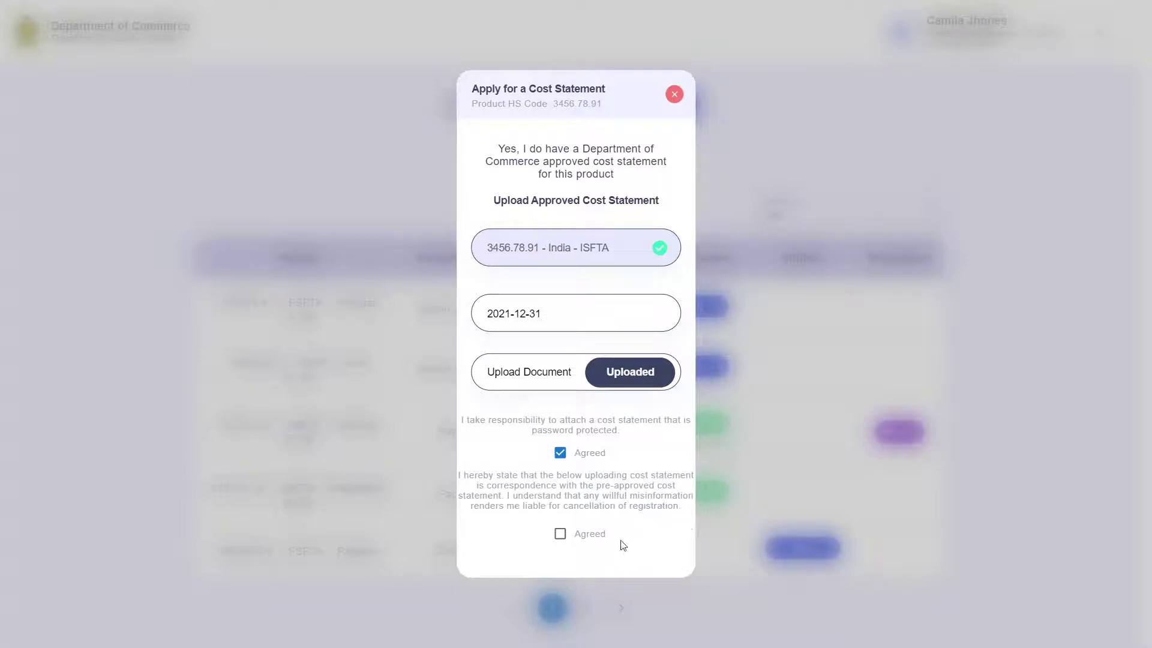
pyautogui.click(560, 535)
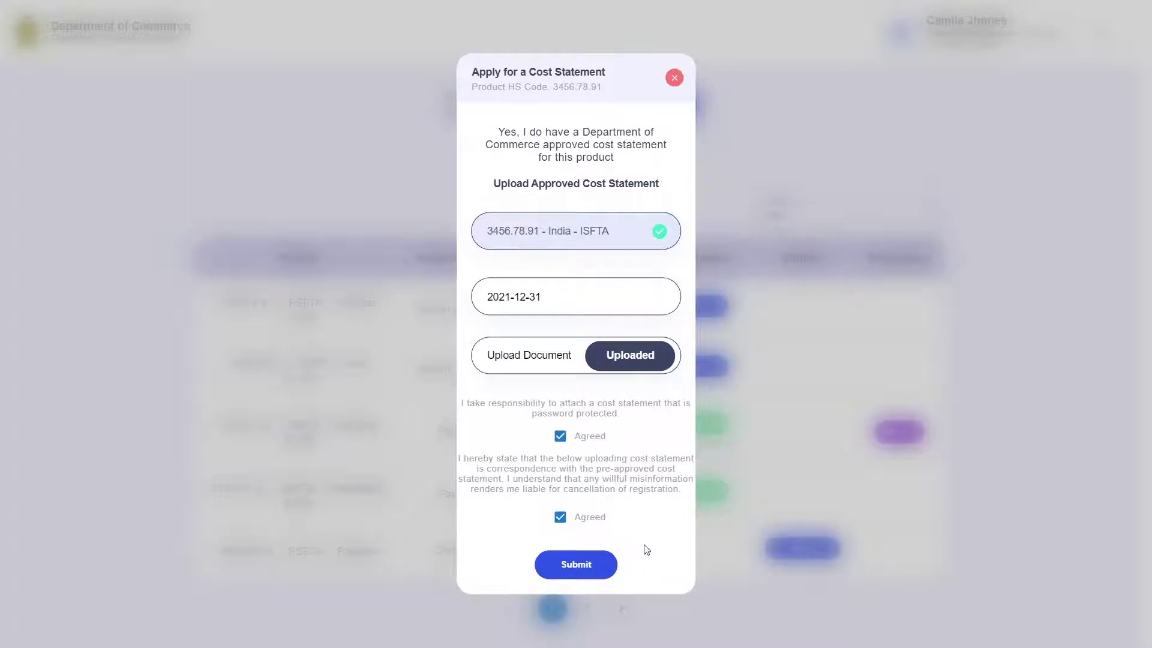
pyautogui.click(588, 570)
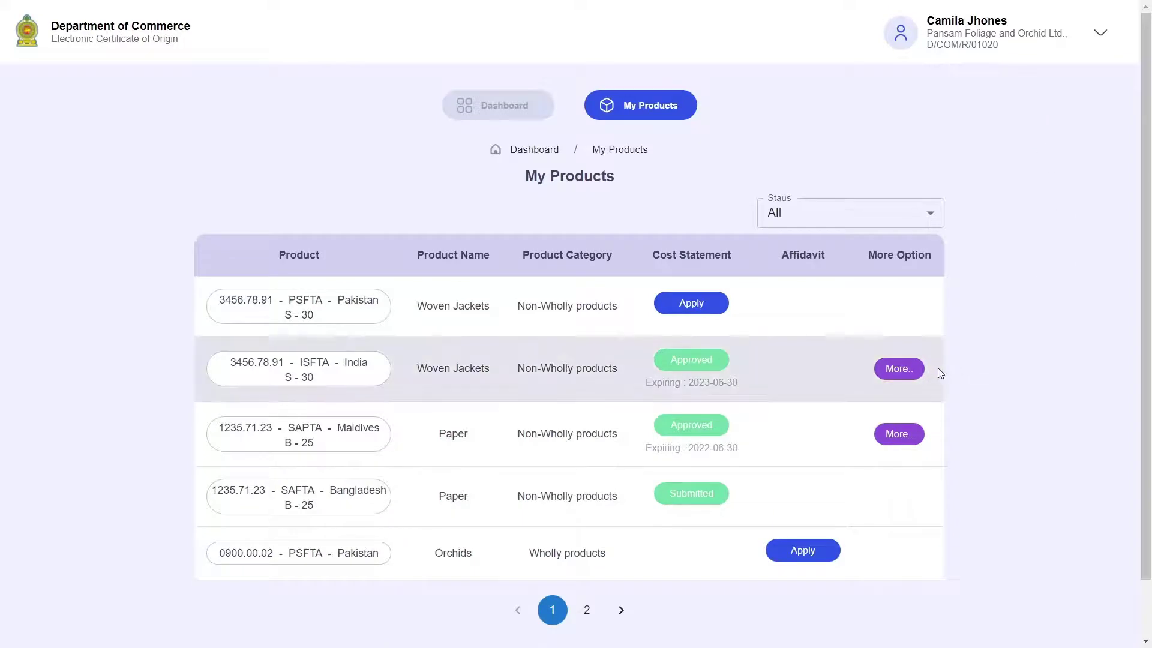
pyautogui.scroll(-2, 935, 369)
pyautogui.moveTo(420, 308); pyautogui.dragTo(505, 307)
pyautogui.click(504, 307)
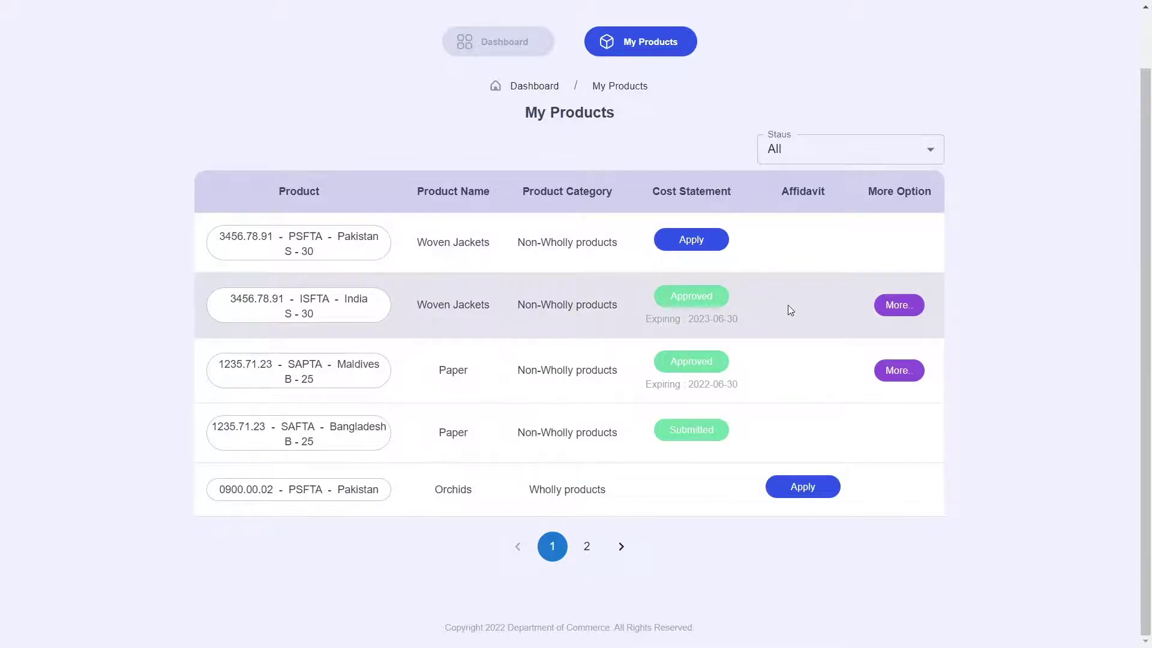
pyautogui.scroll(1, 787, 306)
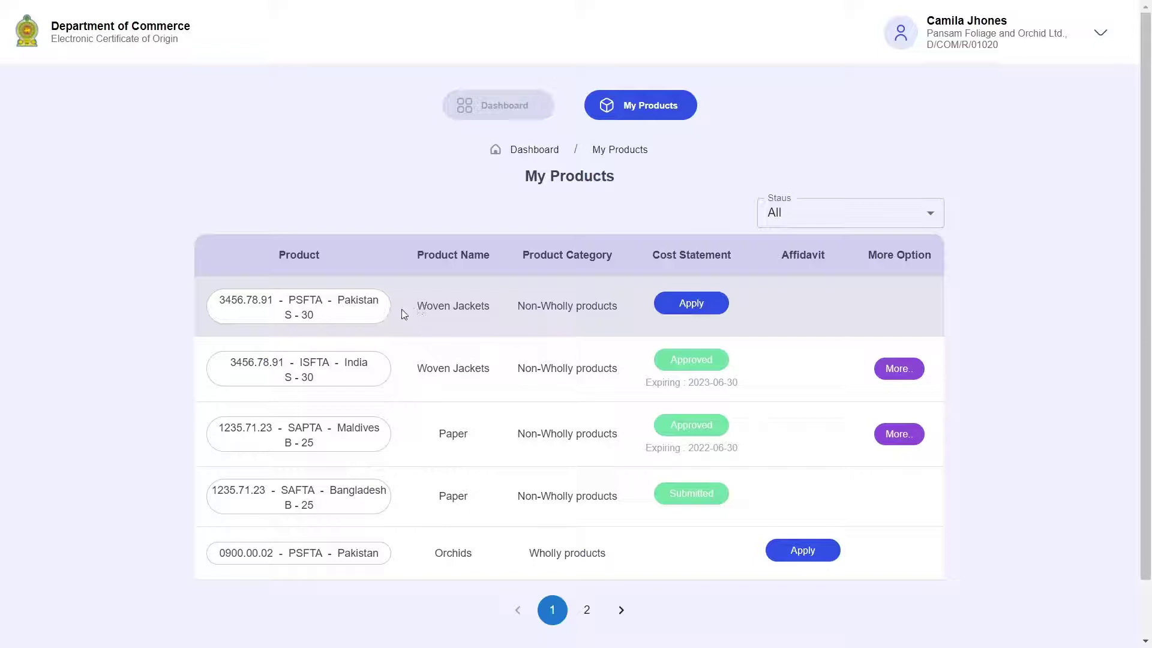
pyautogui.moveTo(203, 300); pyautogui.dragTo(587, 306)
pyautogui.click(289, 322)
# Start a cost statement application for Pakistan PSFTA Woven Jackets, answering No to an approved statement.
pyautogui.doubleClick(588, 306)
pyautogui.click(546, 309)
pyautogui.click(688, 306)
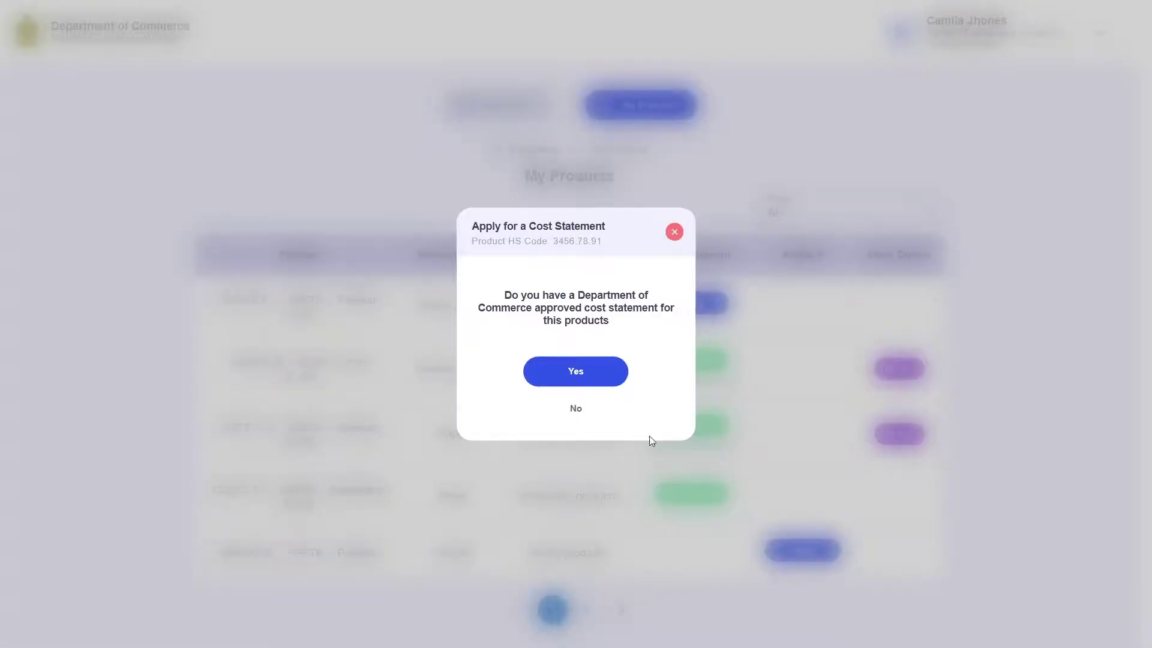
pyautogui.click(578, 414)
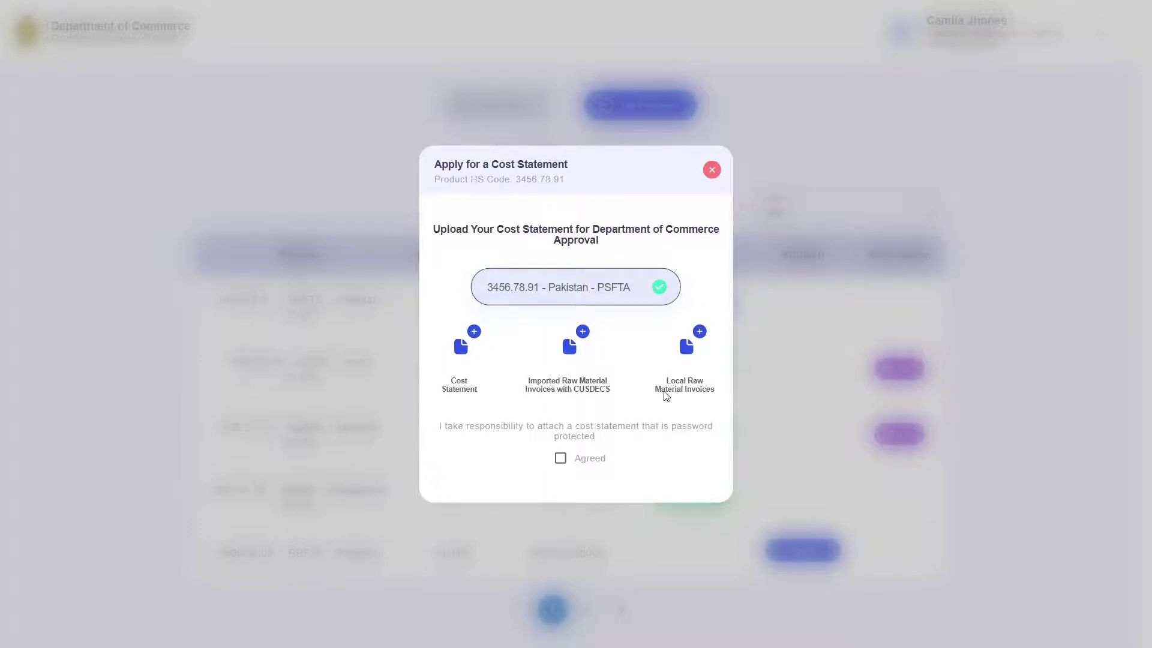
# Attach the password protected new cost statement file.
pyautogui.click(474, 335)
pyautogui.click(575, 399)
pyautogui.click(380, 144)
pyautogui.click(545, 416)
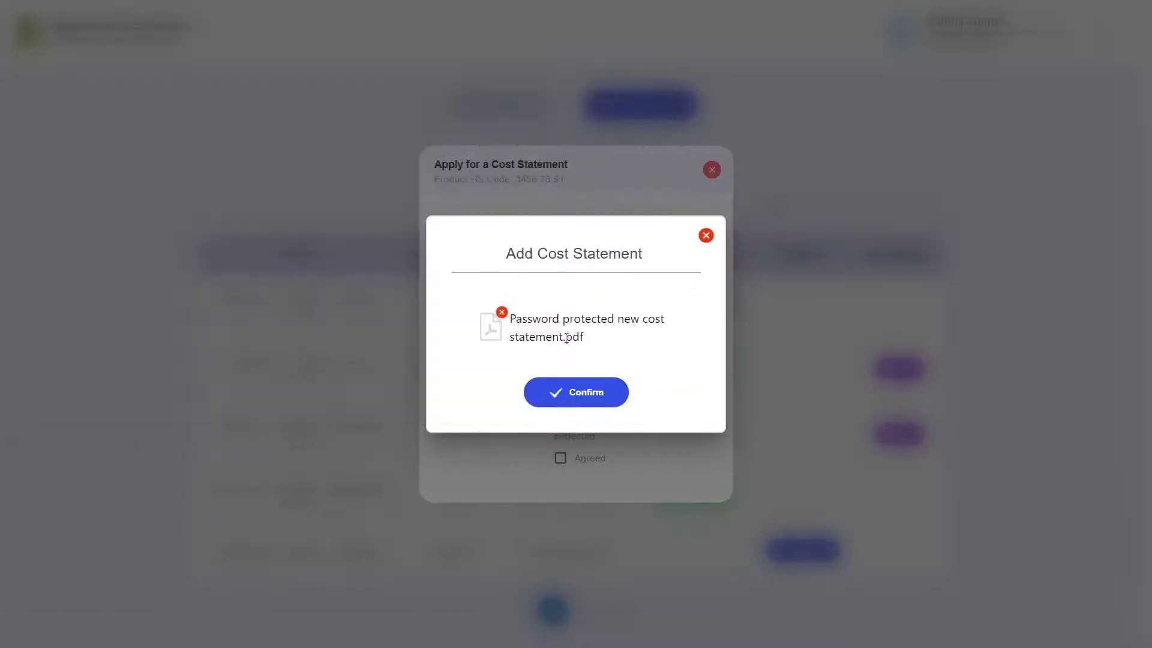
pyautogui.click(596, 399)
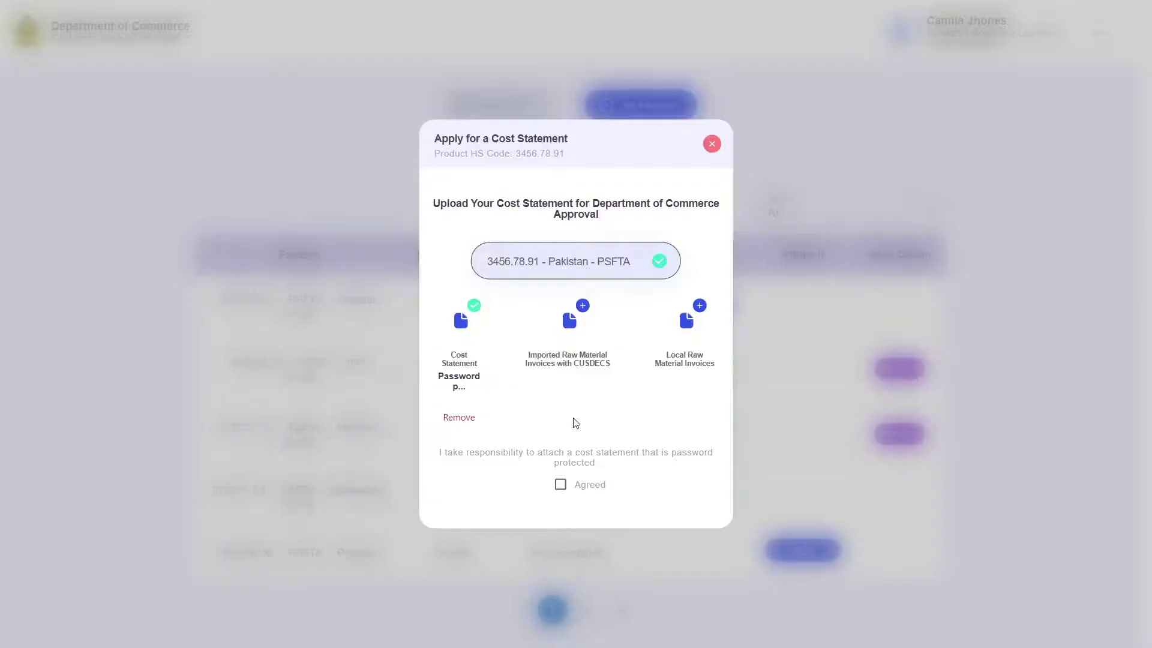
# Attach the imported raw material invoices file.
pyautogui.click(584, 307)
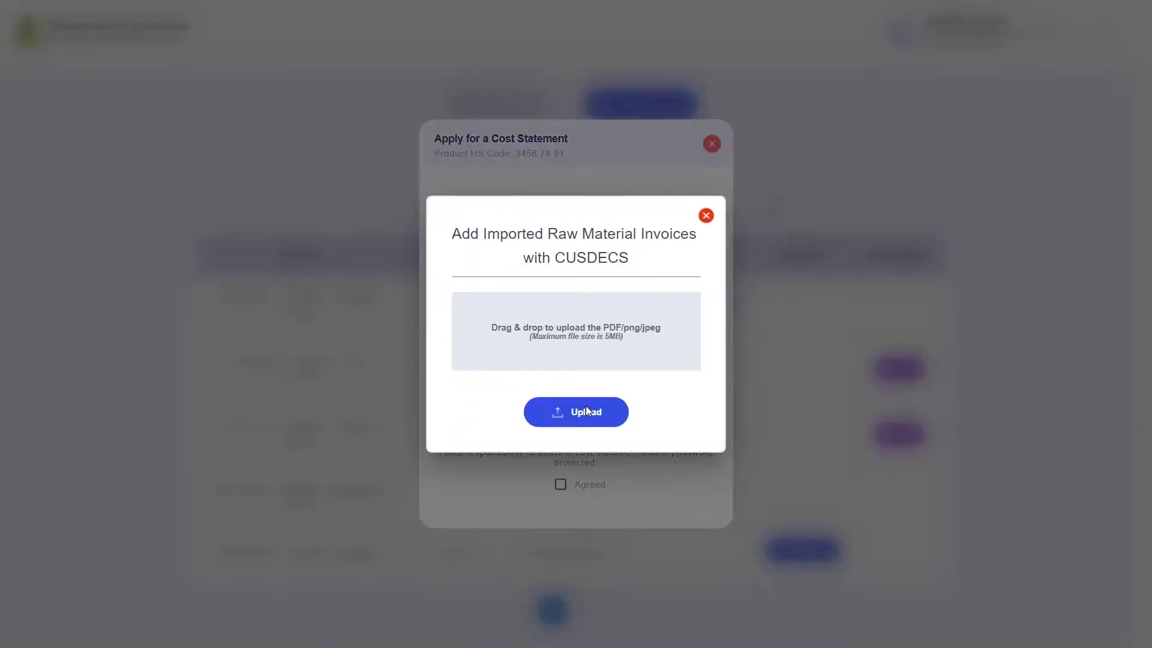
pyautogui.click(585, 411)
pyautogui.click(330, 109)
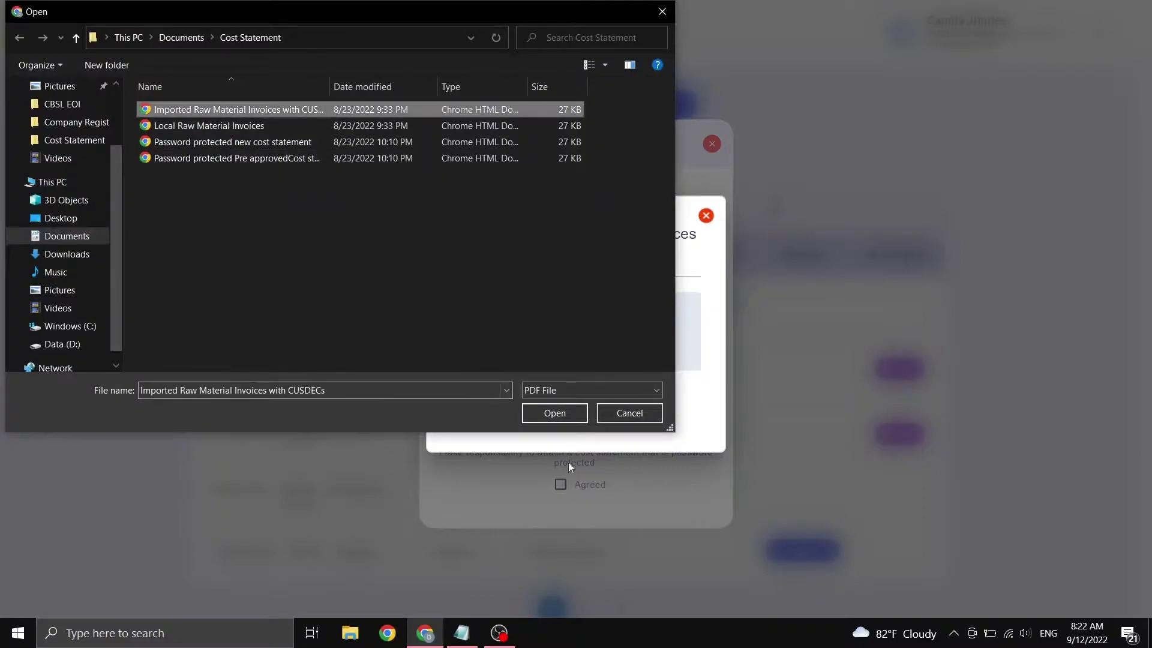
pyautogui.click(551, 416)
pyautogui.click(575, 404)
# Attach the Local Raw Material Invoices file.
pyautogui.click(700, 307)
pyautogui.click(591, 399)
pyautogui.click(195, 125)
pyautogui.click(549, 418)
pyautogui.click(589, 396)
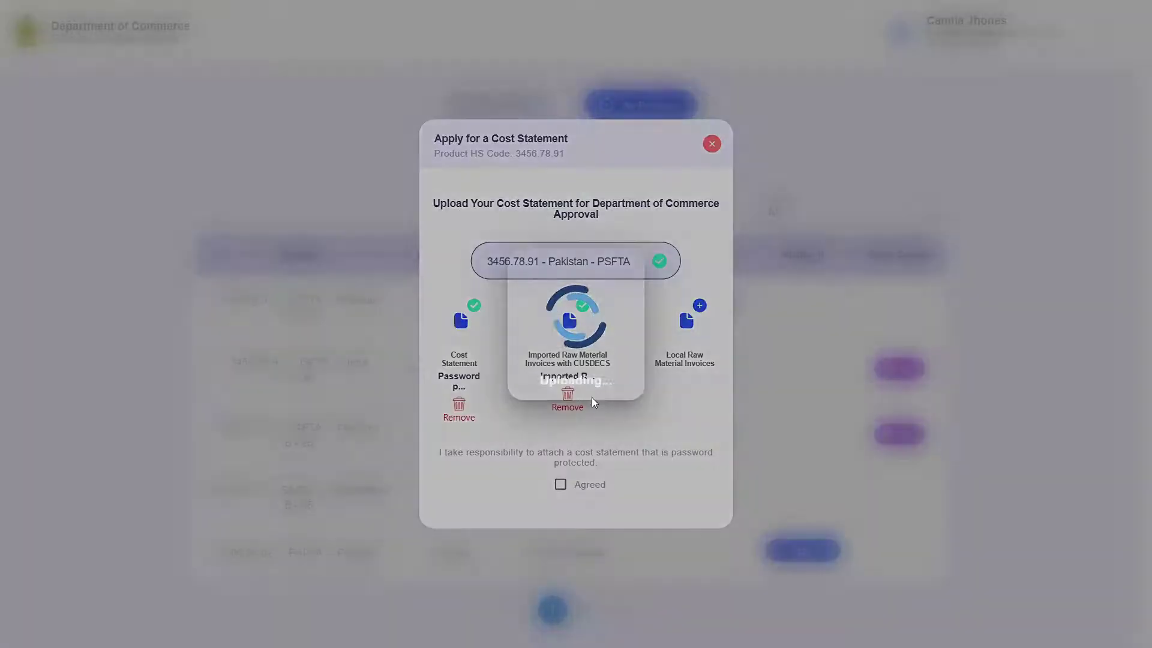
# Tick Agreed on the password-protection statement and submit the Pakistan application.
pyautogui.moveTo(447, 453); pyautogui.dragTo(711, 453)
pyautogui.click(557, 464)
pyautogui.doubleClick(557, 464)
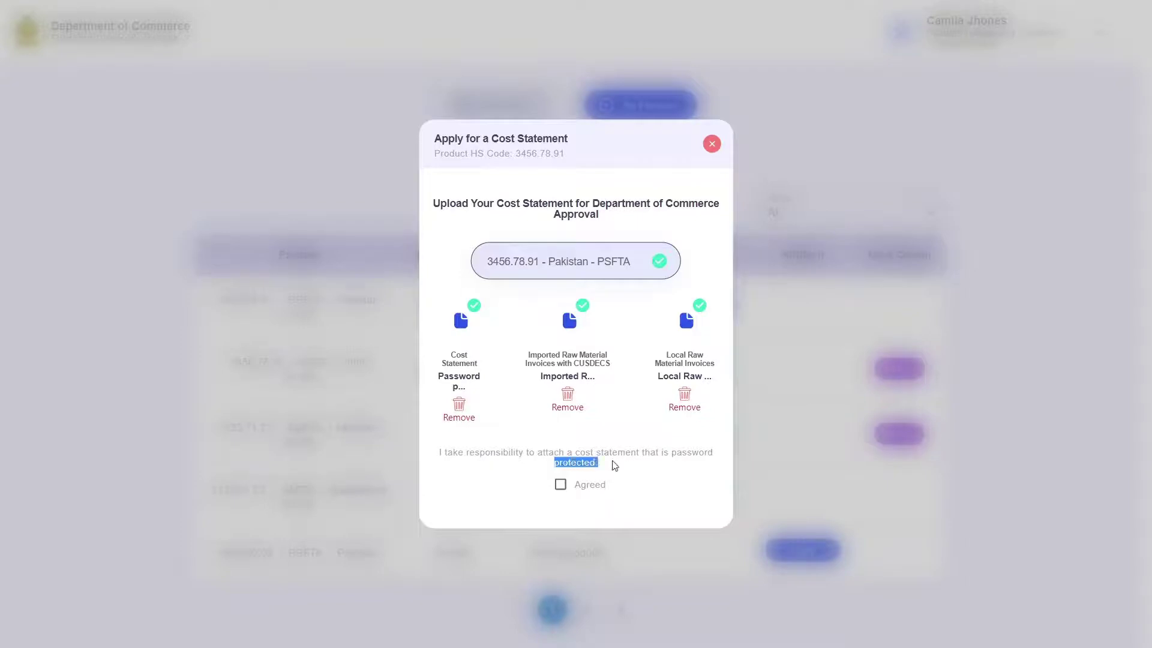
pyautogui.click(646, 455)
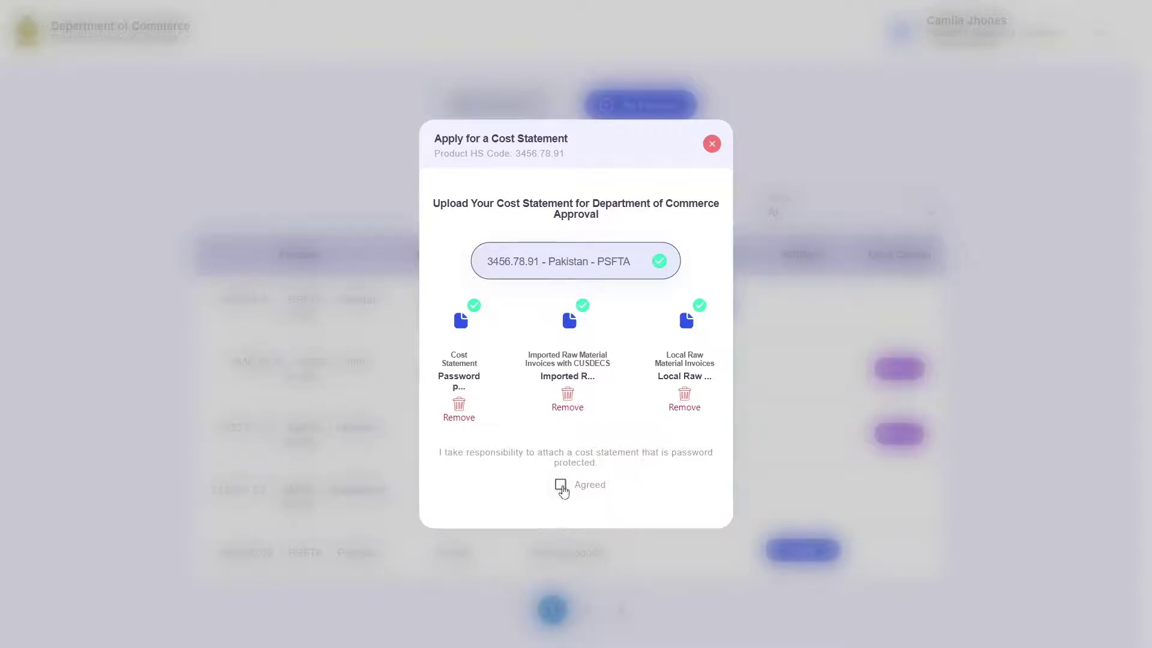
pyautogui.click(560, 484)
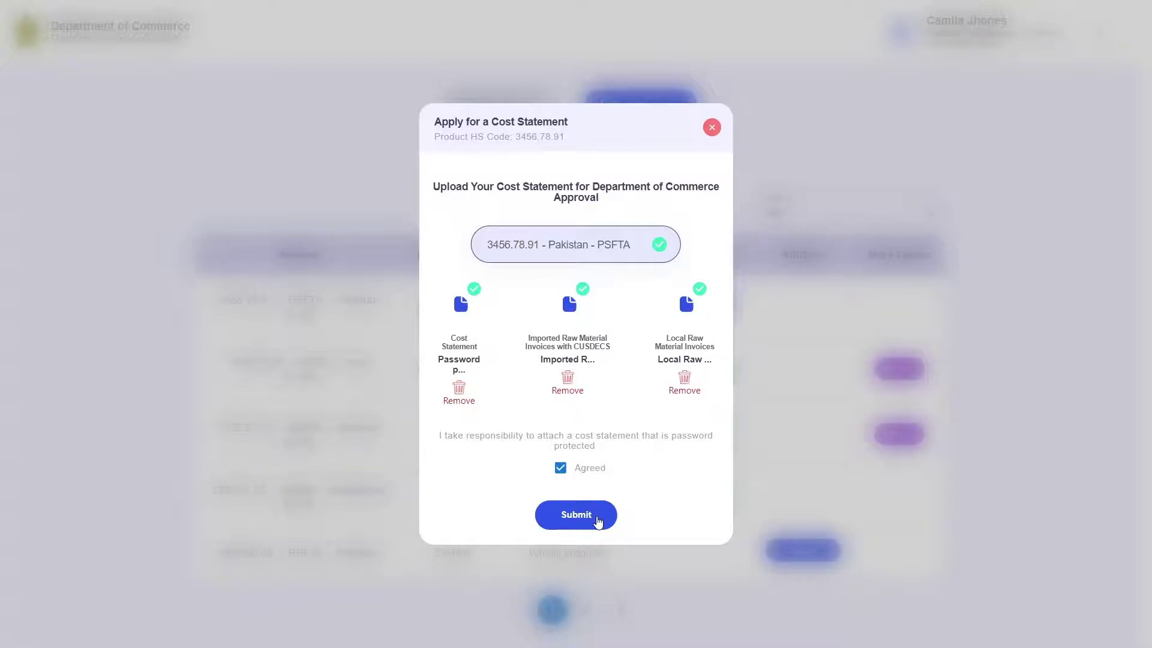
pyautogui.click(598, 522)
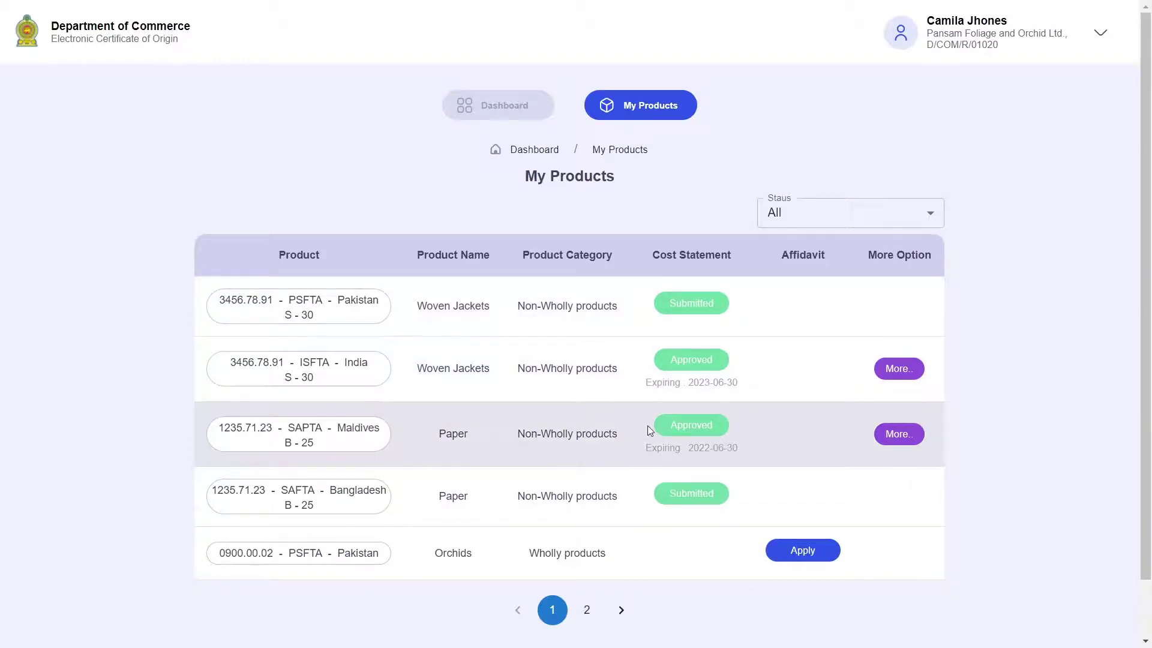
pyautogui.scroll(-1, 648, 430)
pyautogui.moveTo(444, 242); pyautogui.dragTo(585, 244)
pyautogui.click(585, 244)
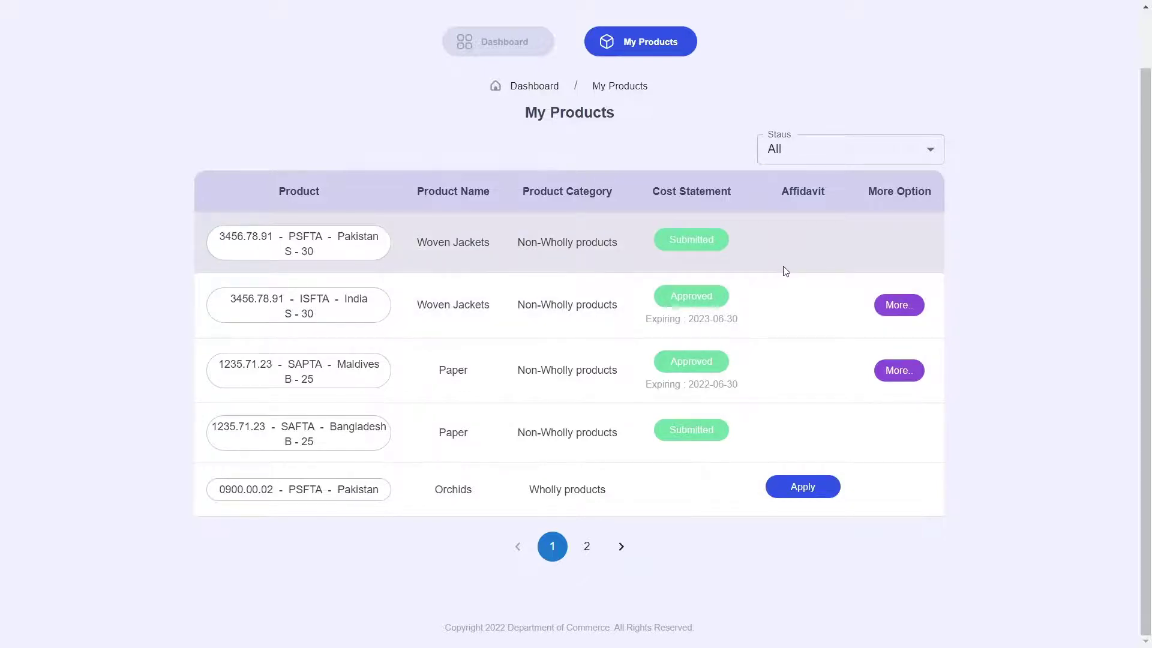
pyautogui.scroll(1, 785, 270)
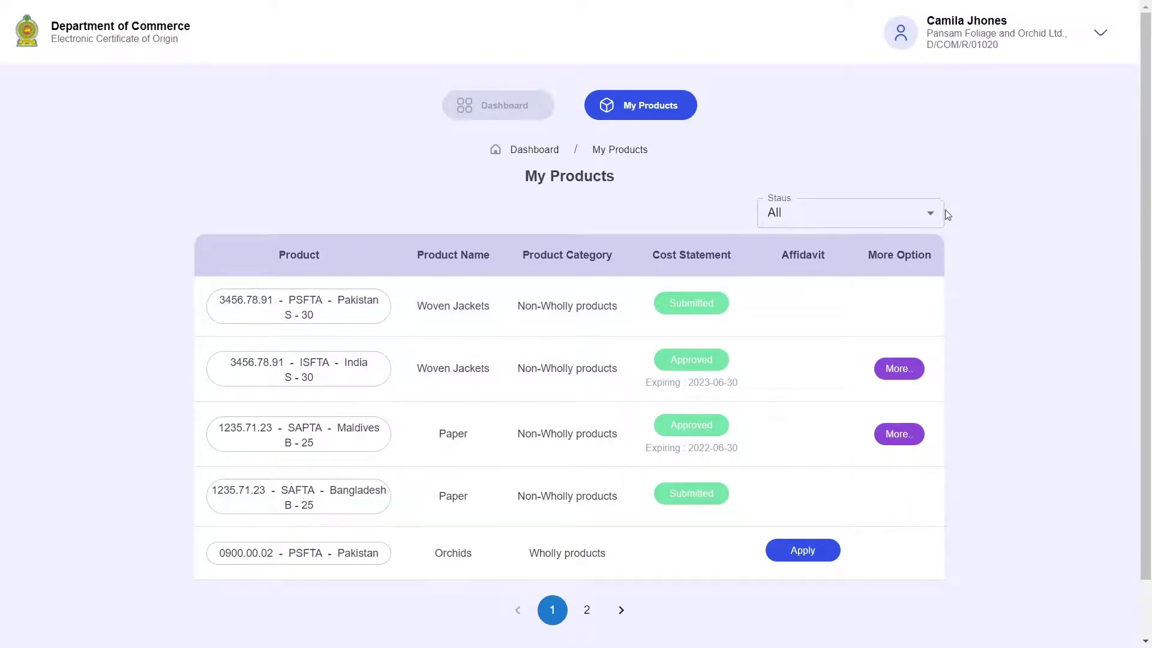
pyautogui.click(917, 215)
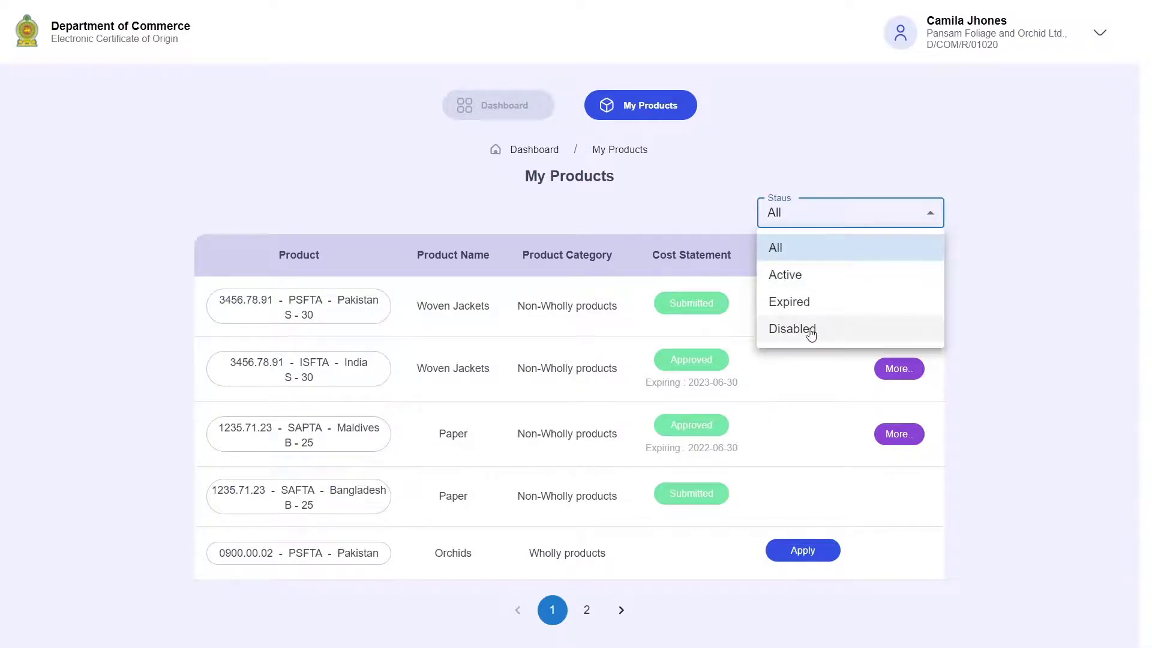
pyautogui.click(797, 255)
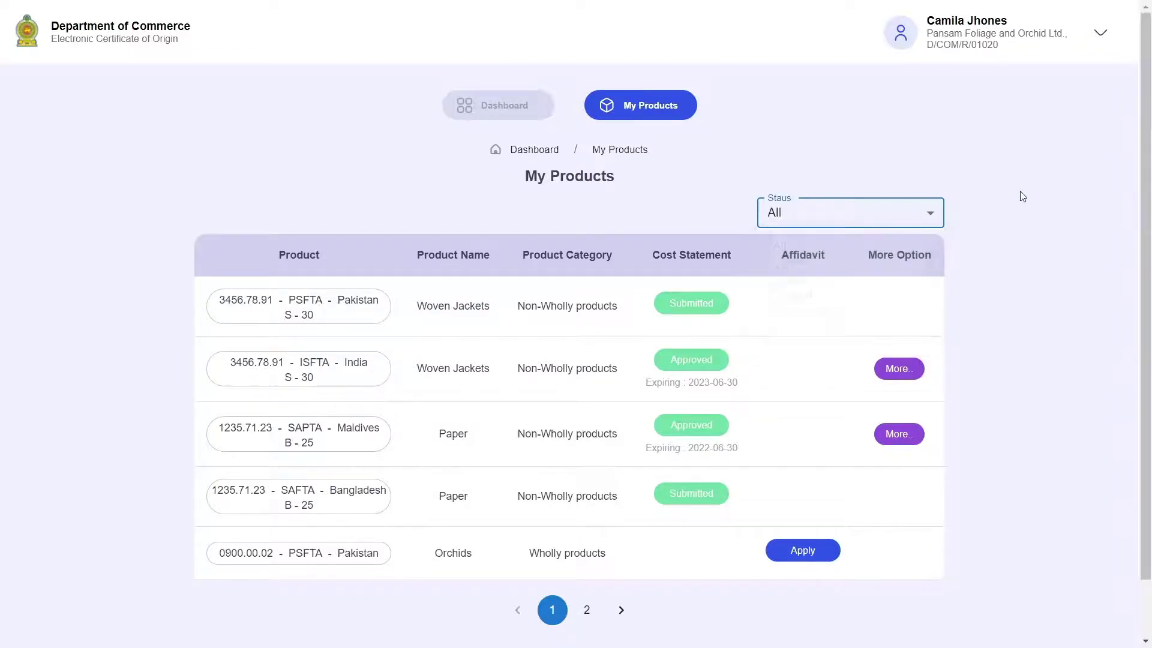
pyautogui.scroll(-1, 702, 242)
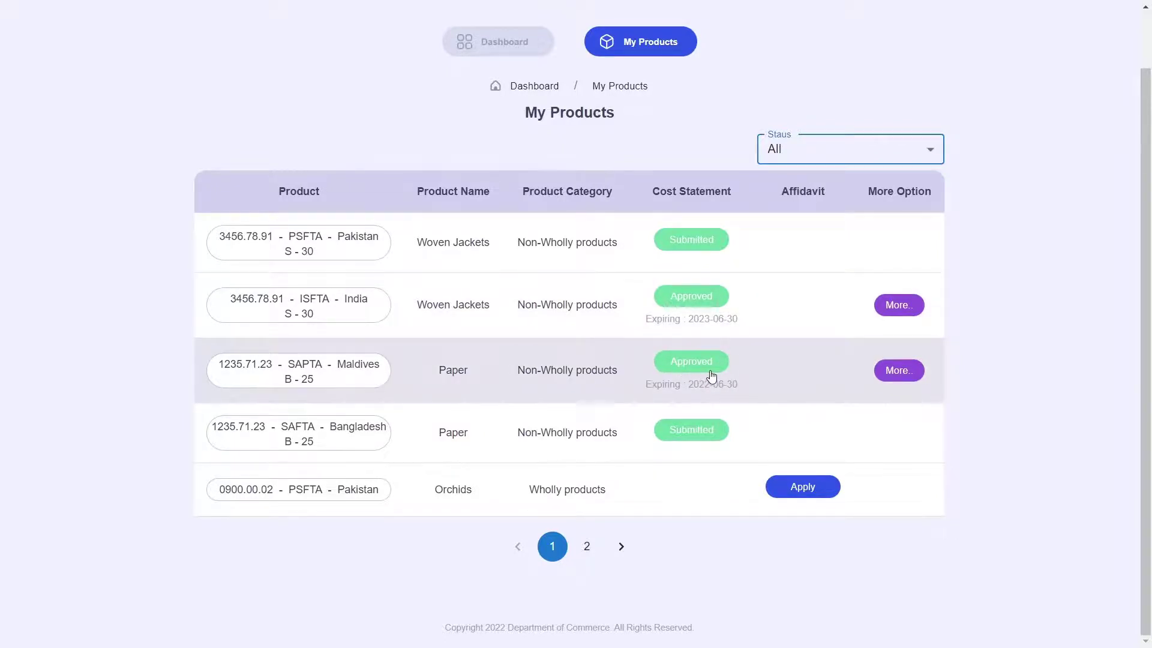
# Choose 'expire cost Statment' under More.. for India Woven Jackets and confirm with Yes.
pyautogui.click(892, 307)
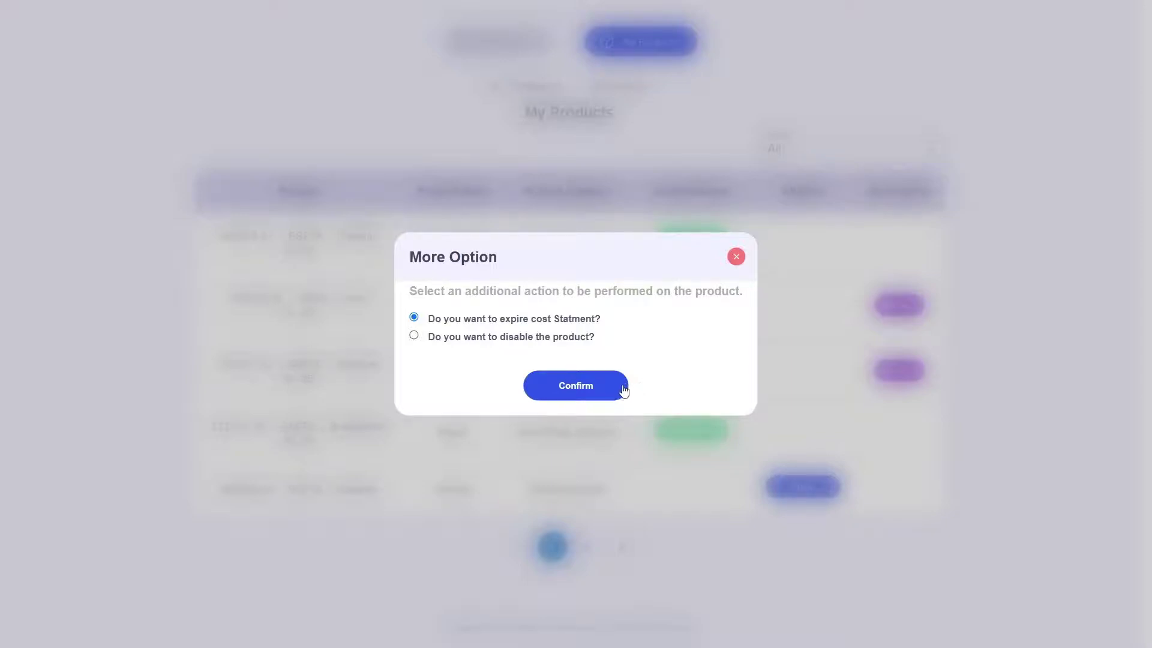
pyautogui.click(642, 270)
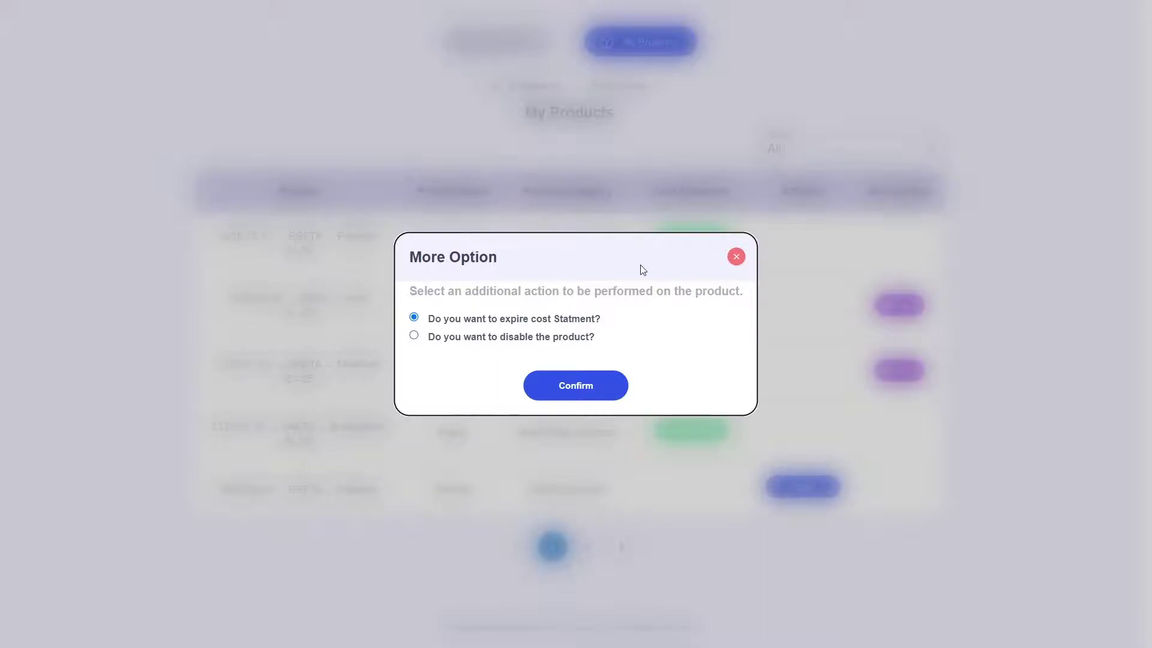
pyautogui.click(587, 388)
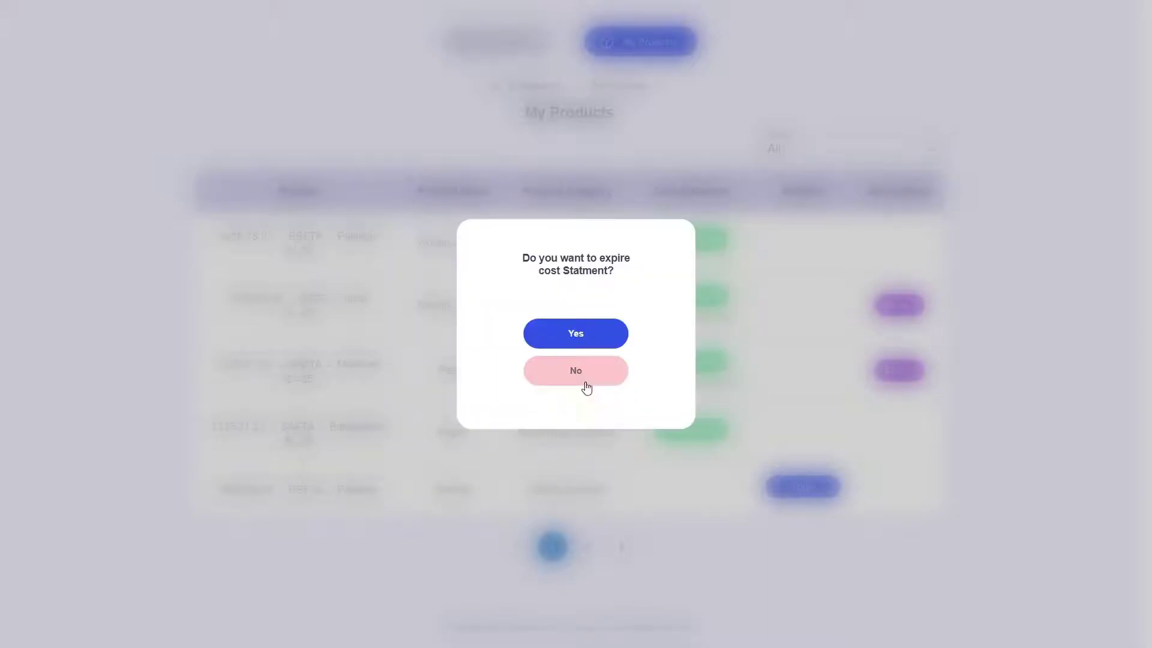
pyautogui.click(591, 343)
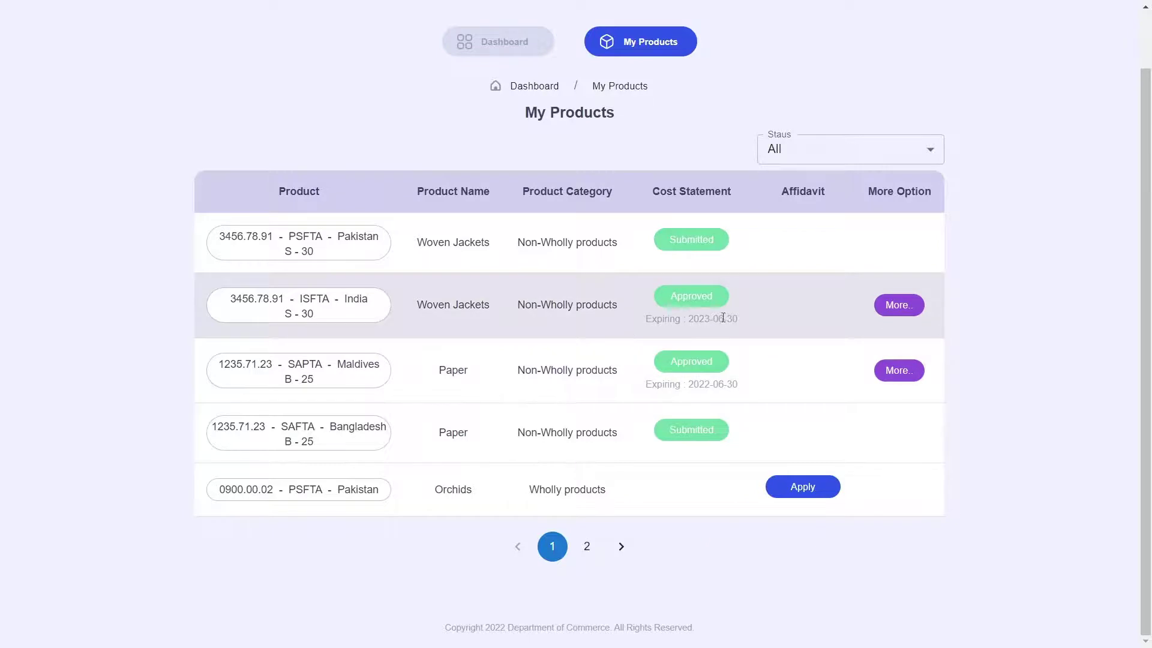
# Filter My Products to Expired, open India's reapplication answering Yes, then close it.
pyautogui.click(932, 156)
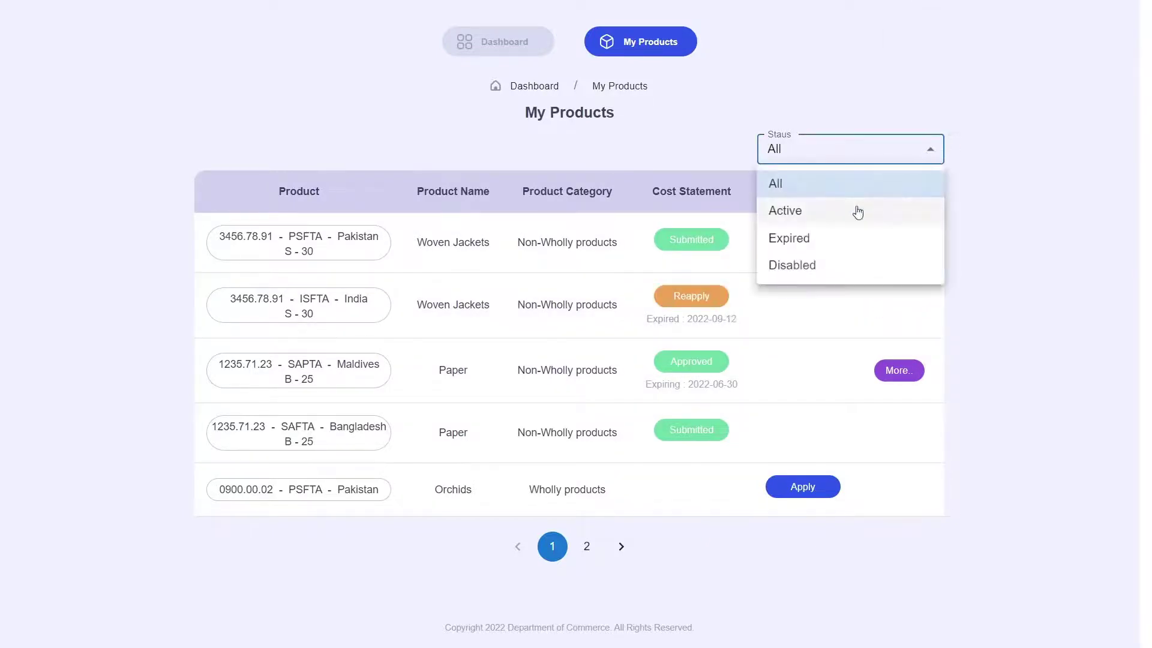
pyautogui.click(813, 240)
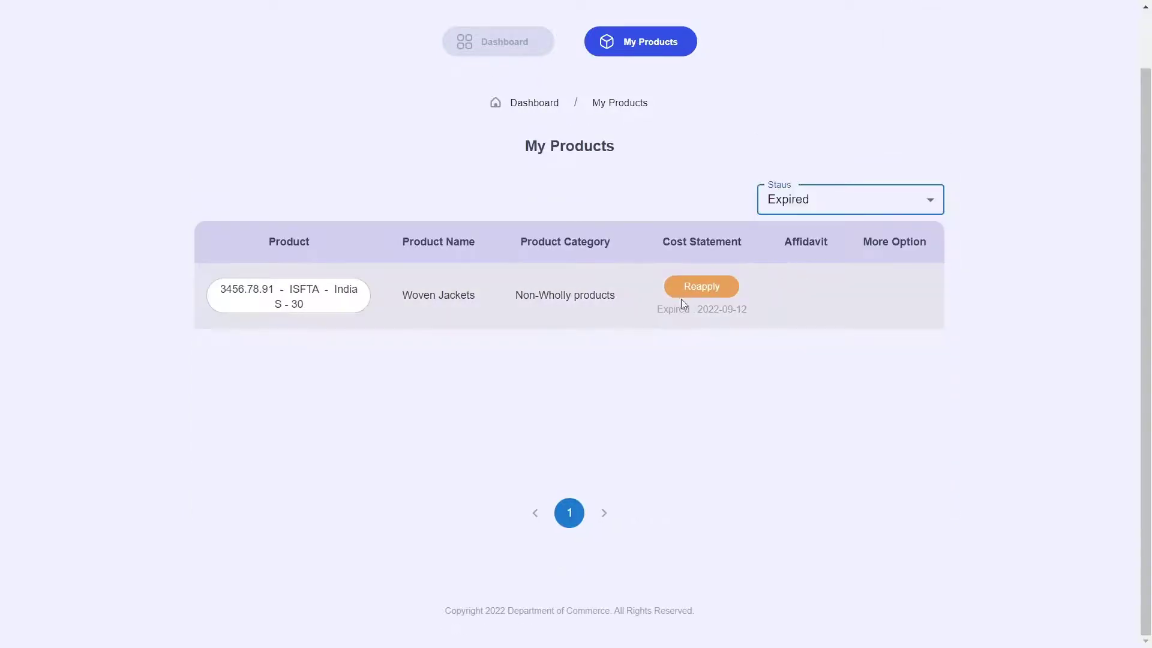
pyautogui.click(725, 286)
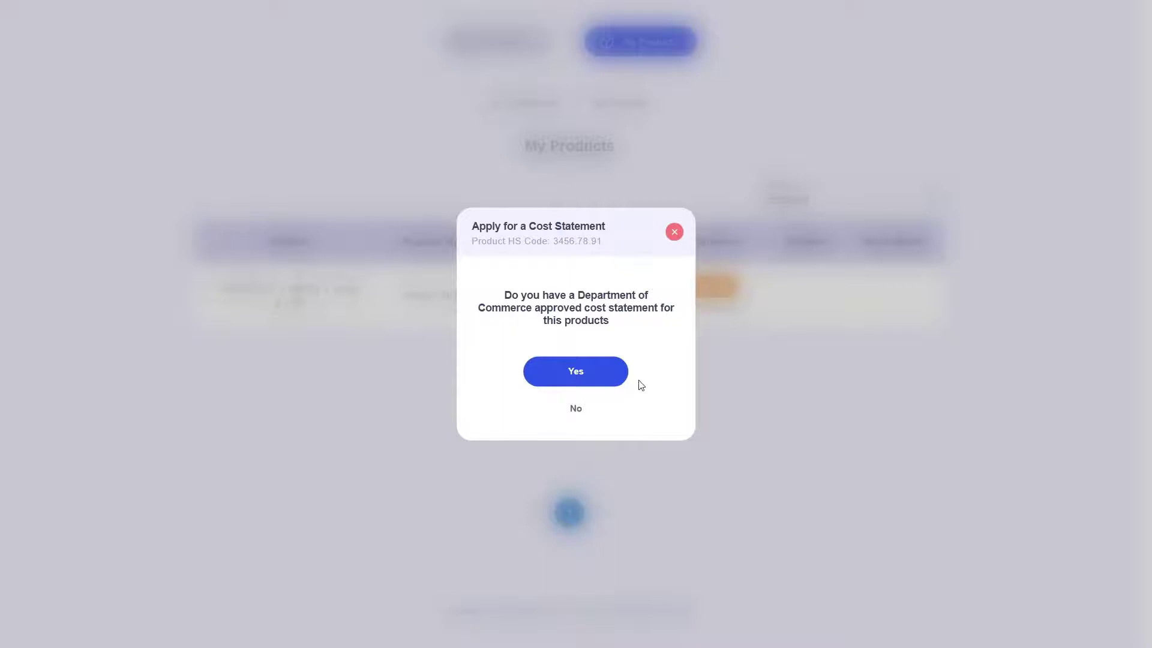
pyautogui.click(609, 379)
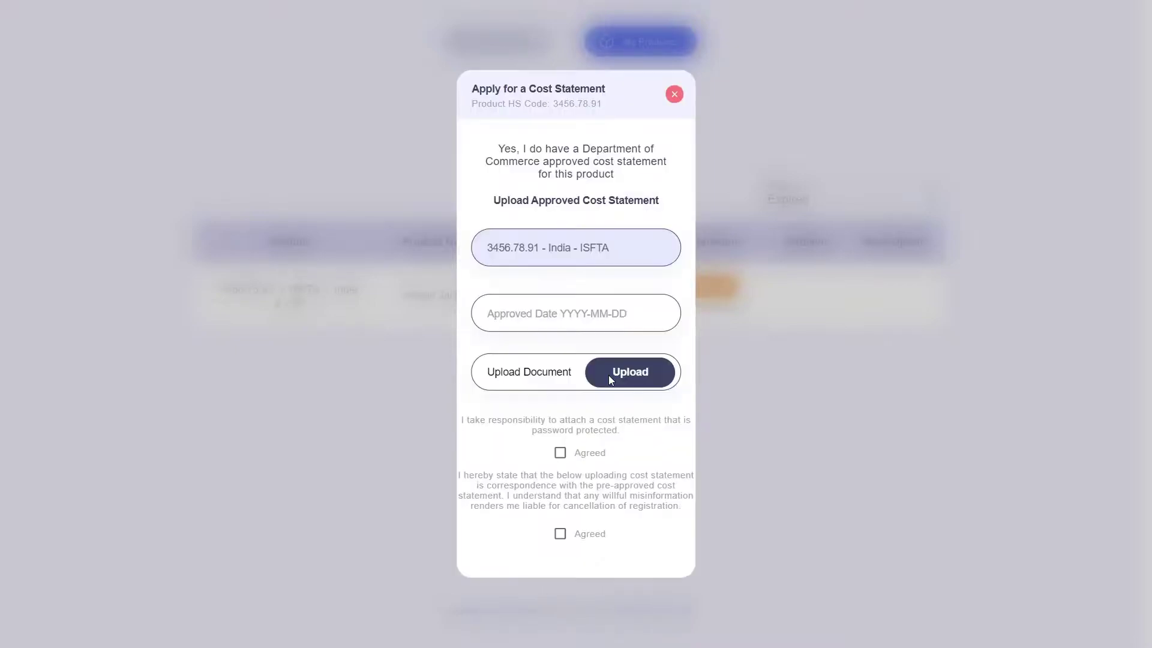
pyautogui.click(676, 94)
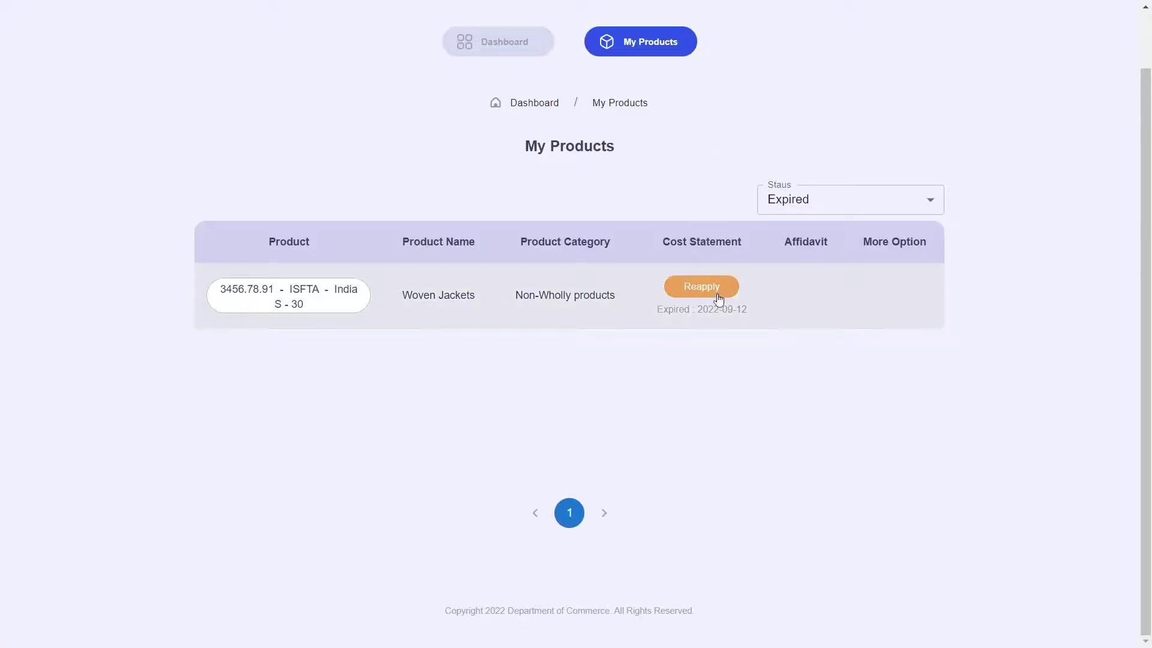
# Reopen the reapplication answering No, close it, and set the Status filter to All.
pyautogui.click(701, 287)
pyautogui.click(594, 413)
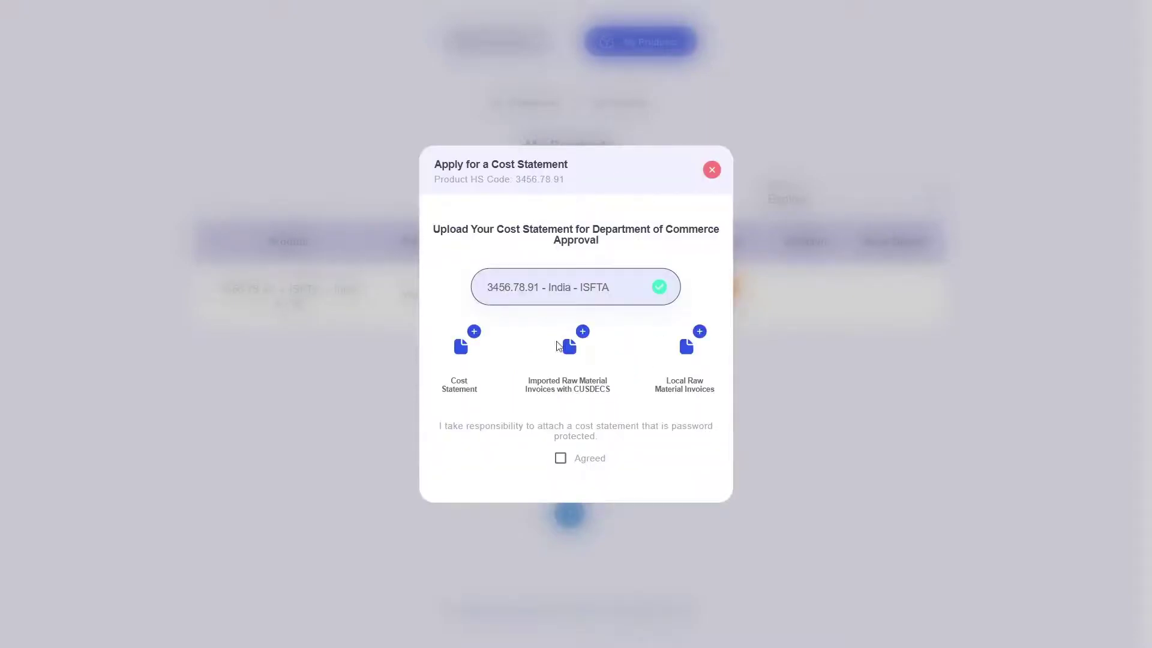
pyautogui.click(712, 169)
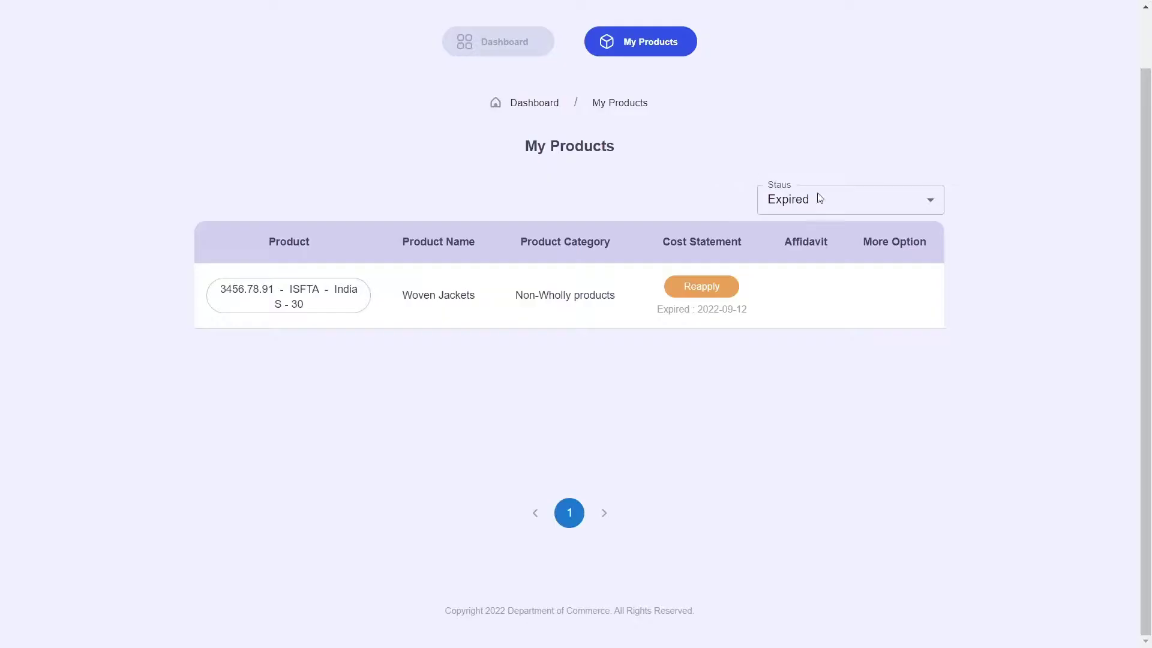
pyautogui.click(907, 212)
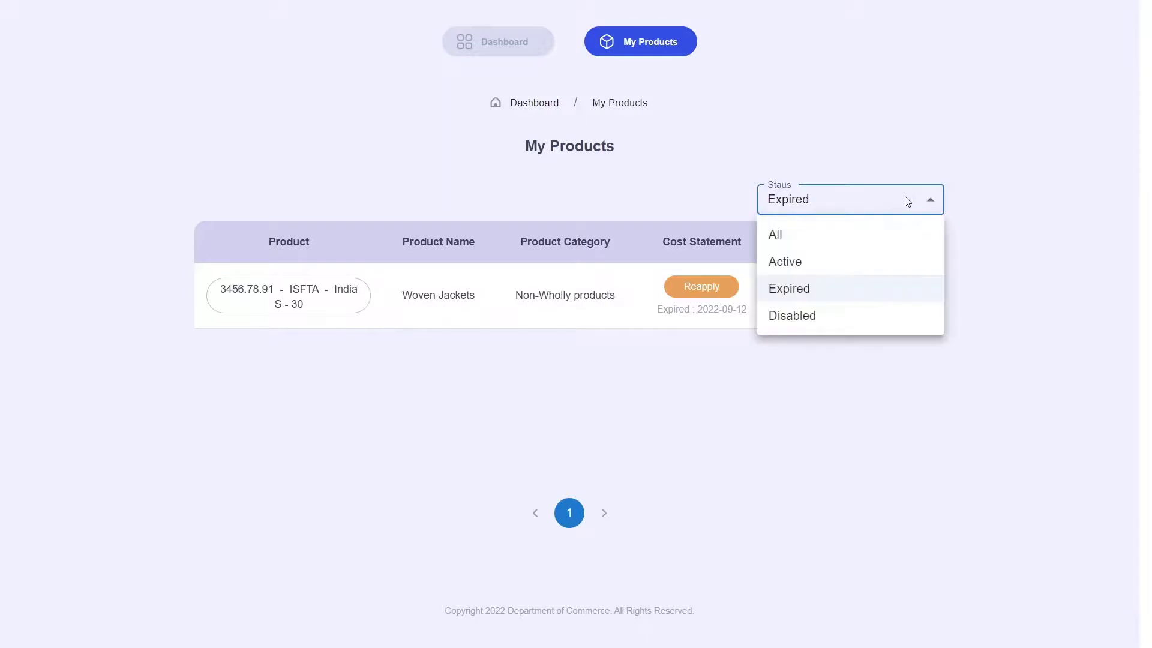
pyautogui.click(835, 239)
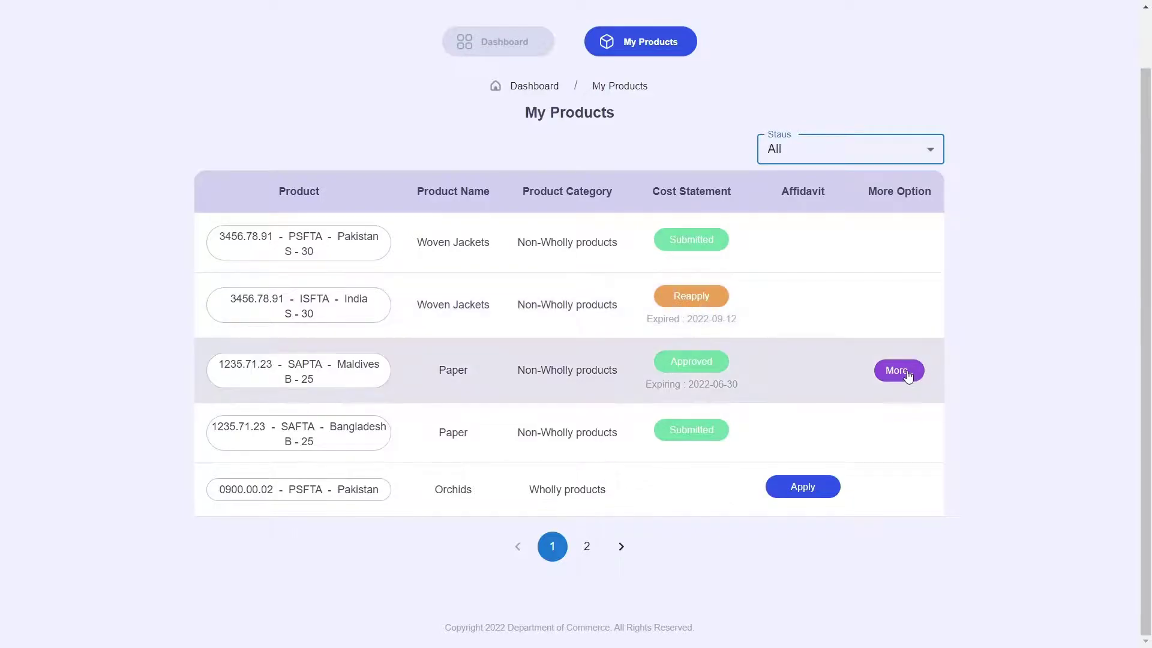
# Disable the Maldives Paper product via More.. and confirm.
pyautogui.click(905, 370)
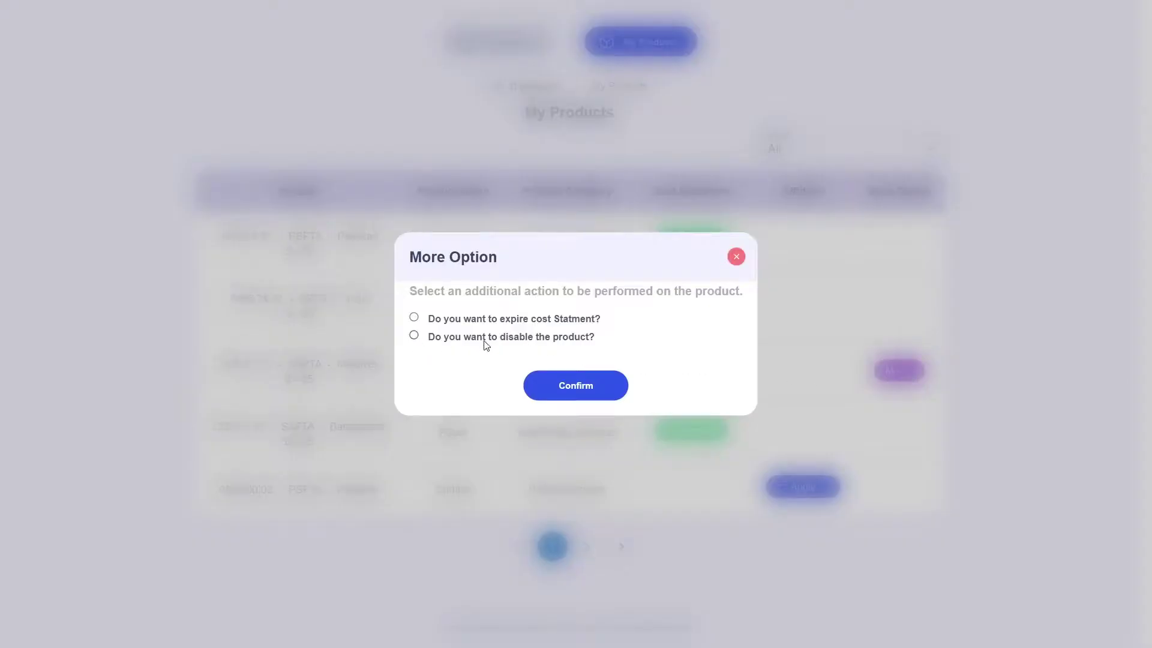
pyautogui.click(414, 336)
pyautogui.click(579, 385)
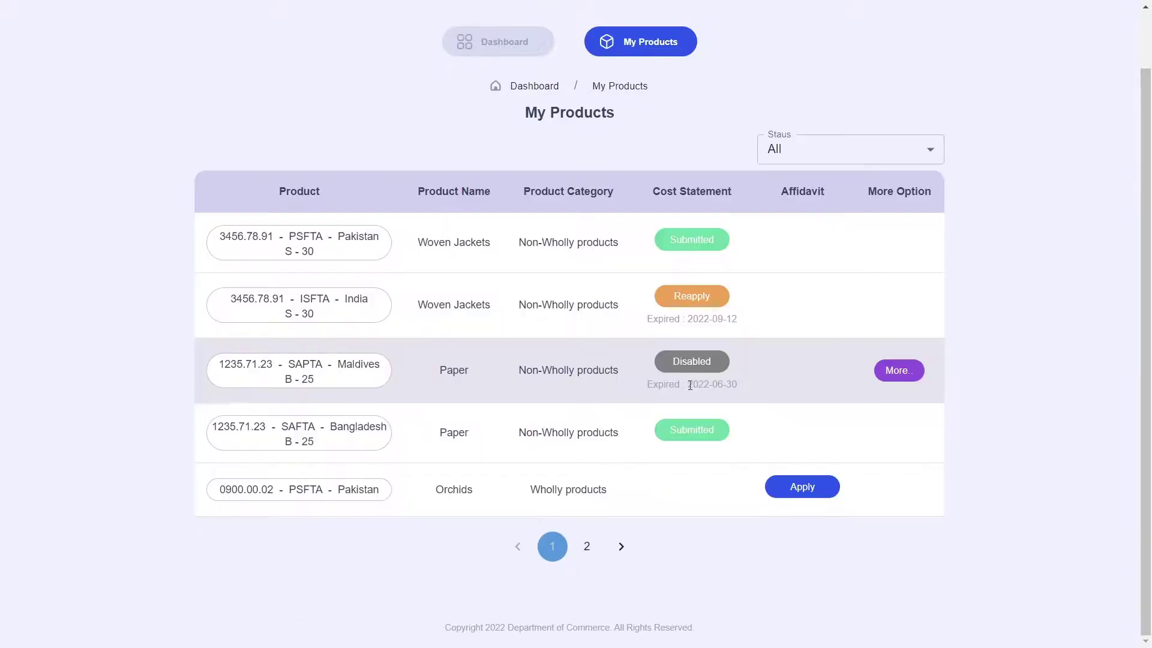
pyautogui.moveTo(452, 370); pyautogui.dragTo(732, 373)
pyautogui.click(729, 379)
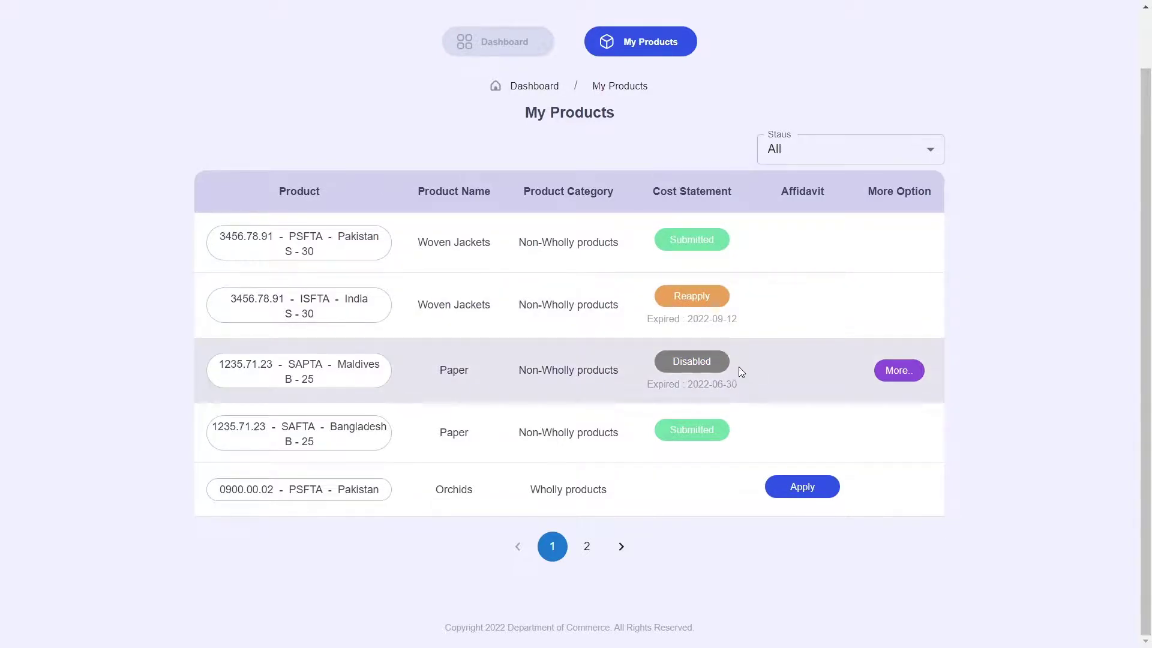
# Filter Status to Disabled and re-enable the Paper product via More..
pyautogui.click(938, 152)
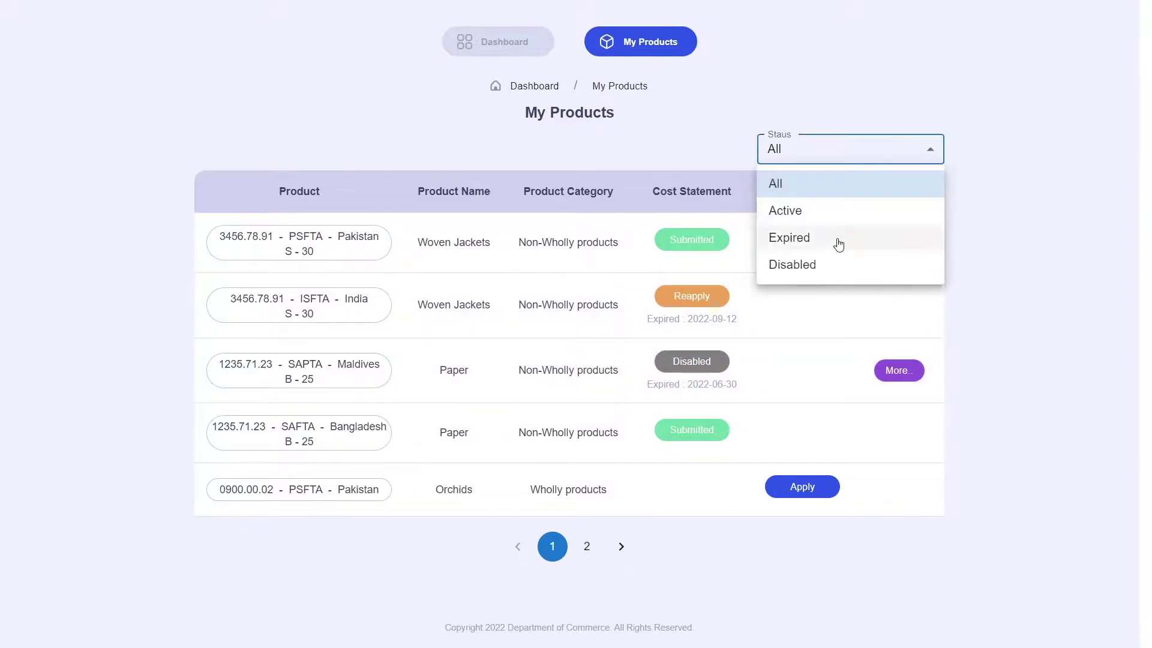
pyautogui.click(799, 263)
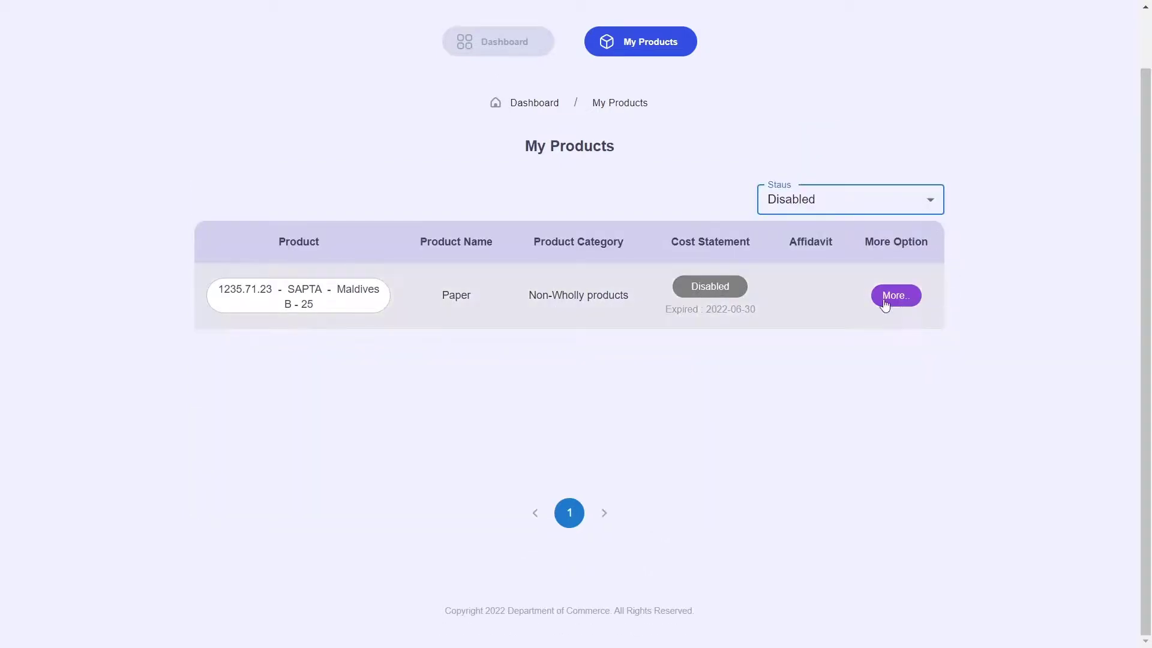
pyautogui.click(907, 302)
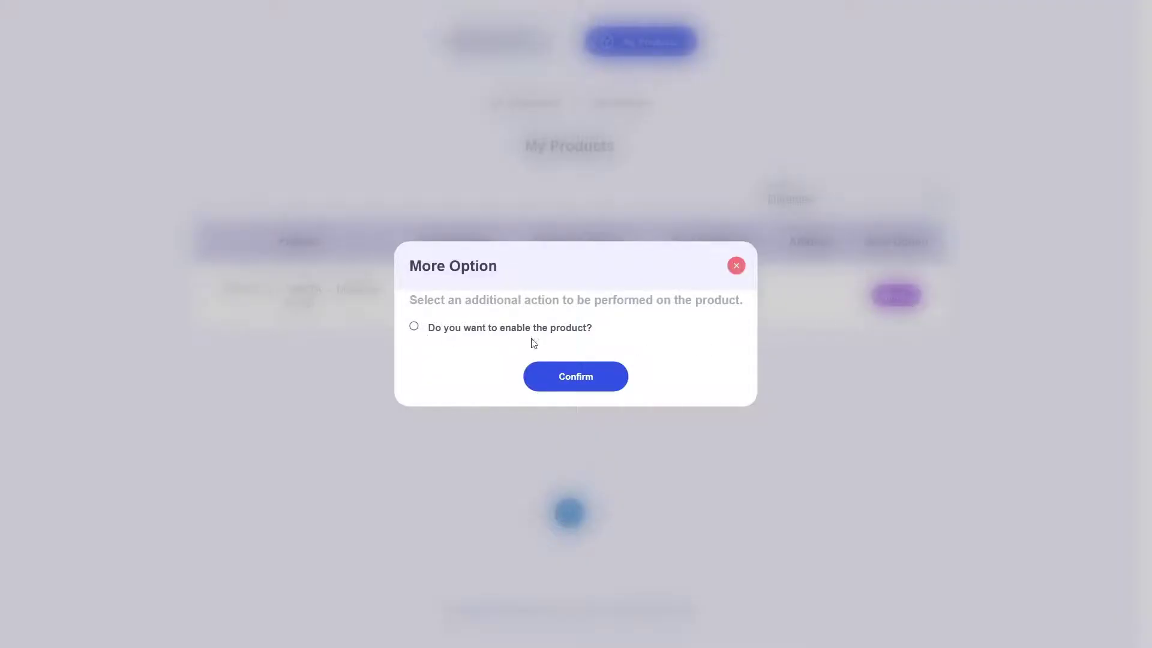
pyautogui.click(414, 326)
pyautogui.click(569, 377)
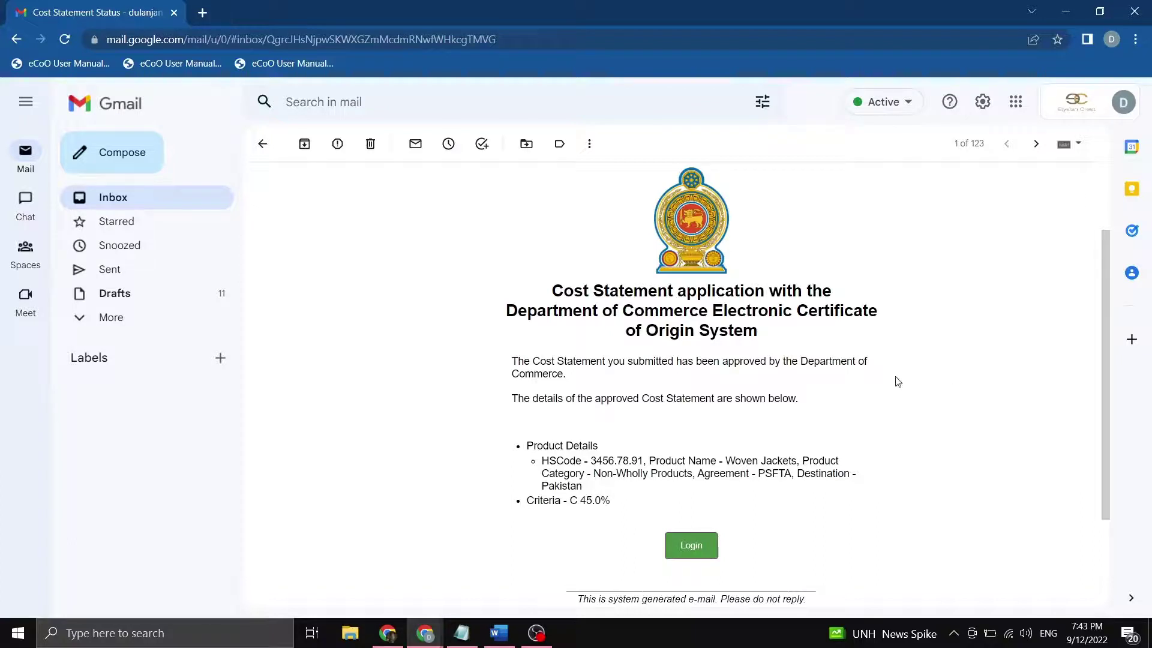
# Read the approval e-mail's heading and its approval sentence.
pyautogui.moveTo(560, 296); pyautogui.dragTo(831, 293)
pyautogui.moveTo(519, 312); pyautogui.dragTo(844, 312)
pyautogui.moveTo(626, 331); pyautogui.dragTo(768, 332)
pyautogui.click(762, 330)
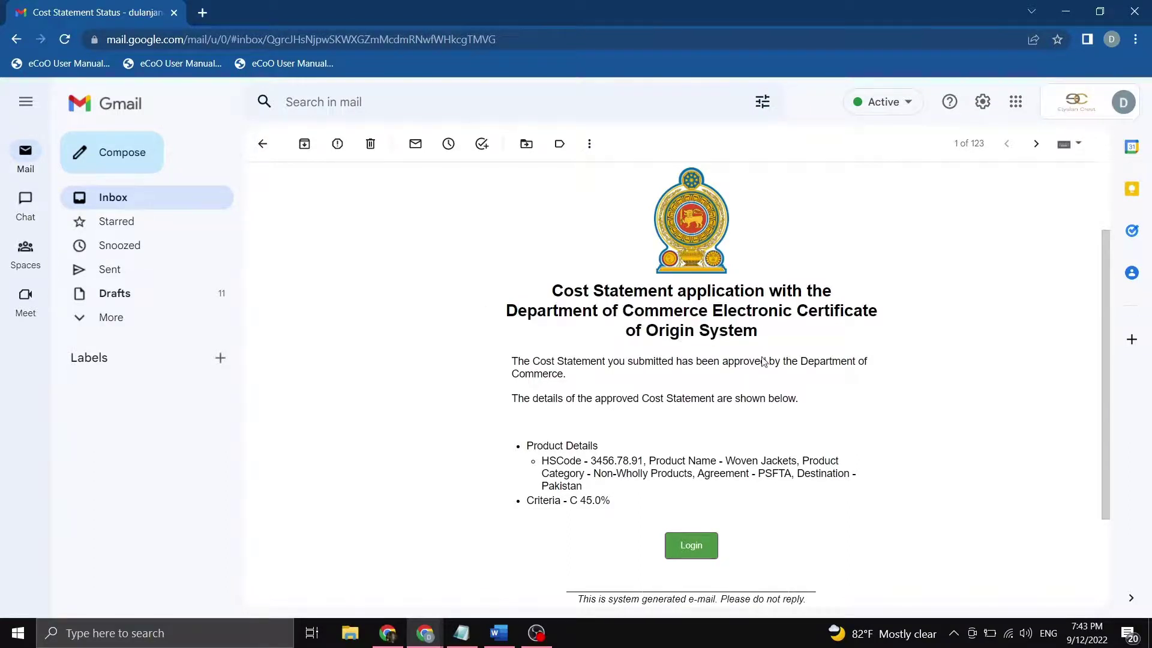
pyautogui.moveTo(1107, 354); pyautogui.dragTo(1106, 364)
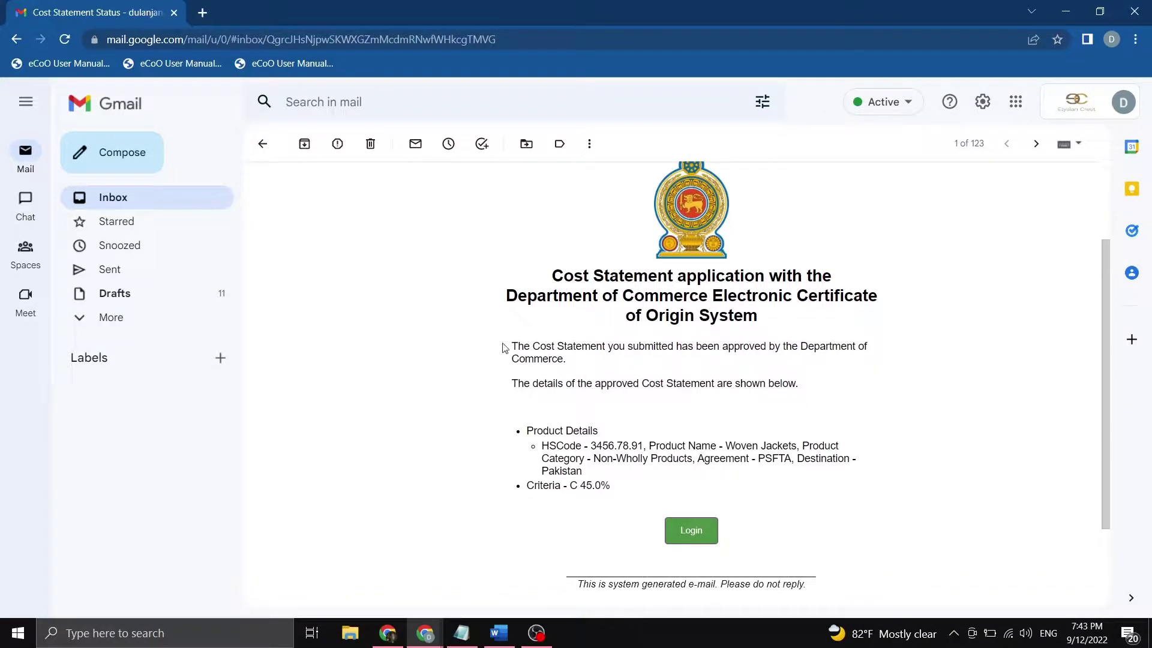
pyautogui.moveTo(512, 345); pyautogui.dragTo(864, 342)
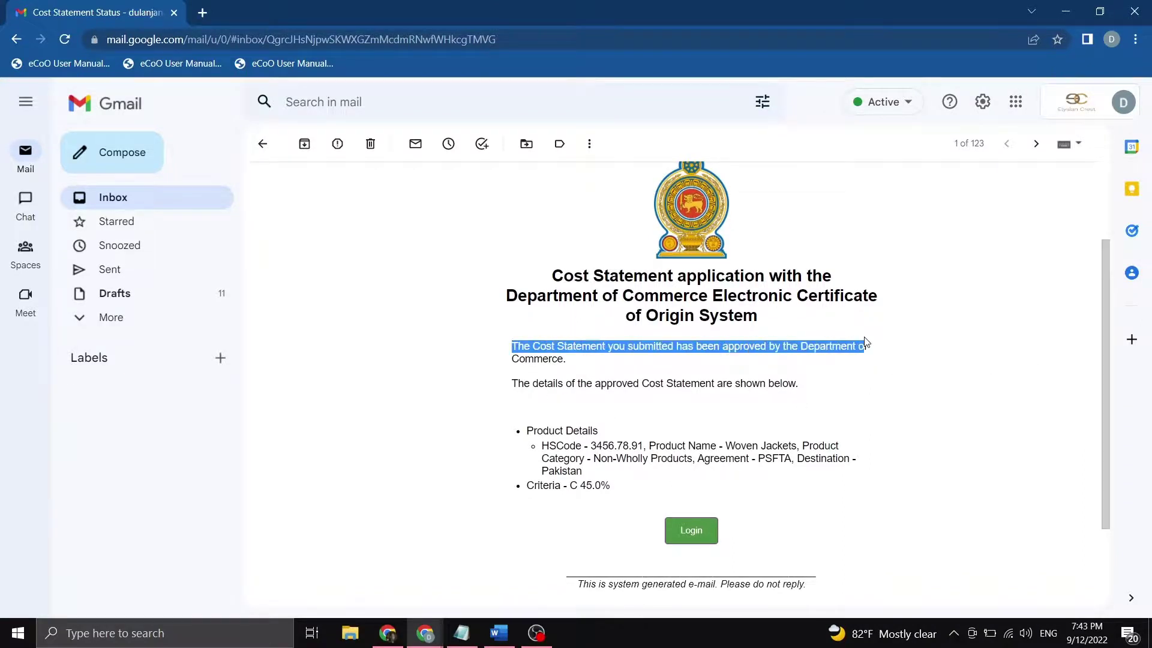
pyautogui.moveTo(518, 359); pyautogui.dragTo(606, 360)
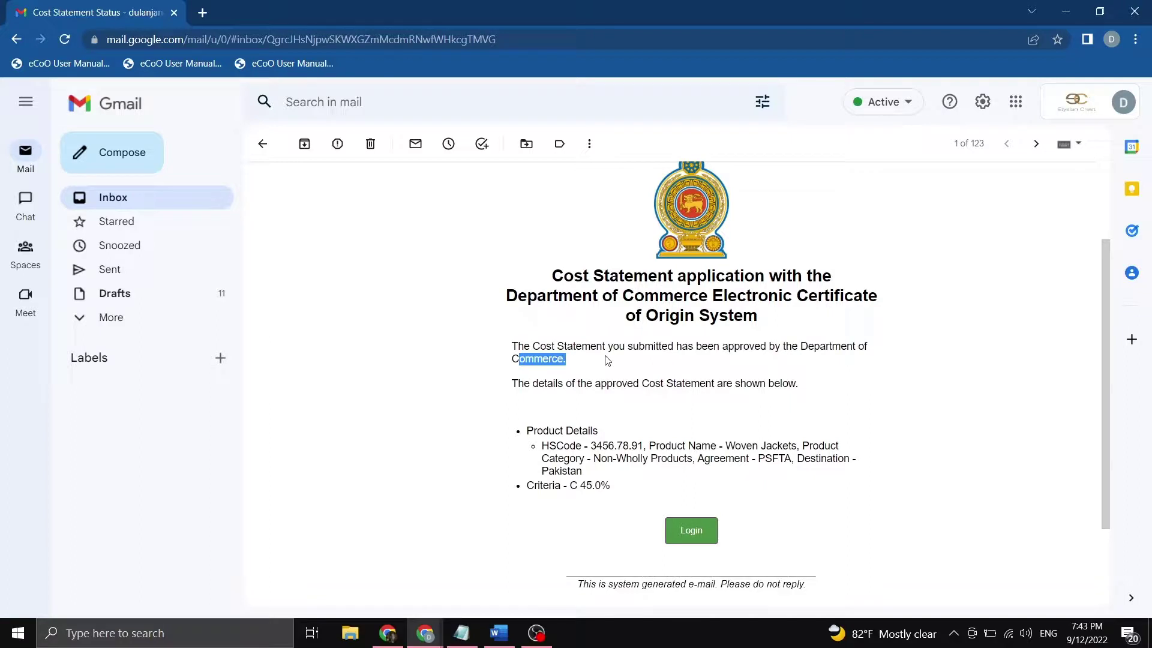
pyautogui.click(605, 356)
# Review the approved Woven Jackets details with 45.0 criteria, then follow the Login button.
pyautogui.moveTo(535, 431); pyautogui.dragTo(801, 445)
pyautogui.doubleClick(769, 444)
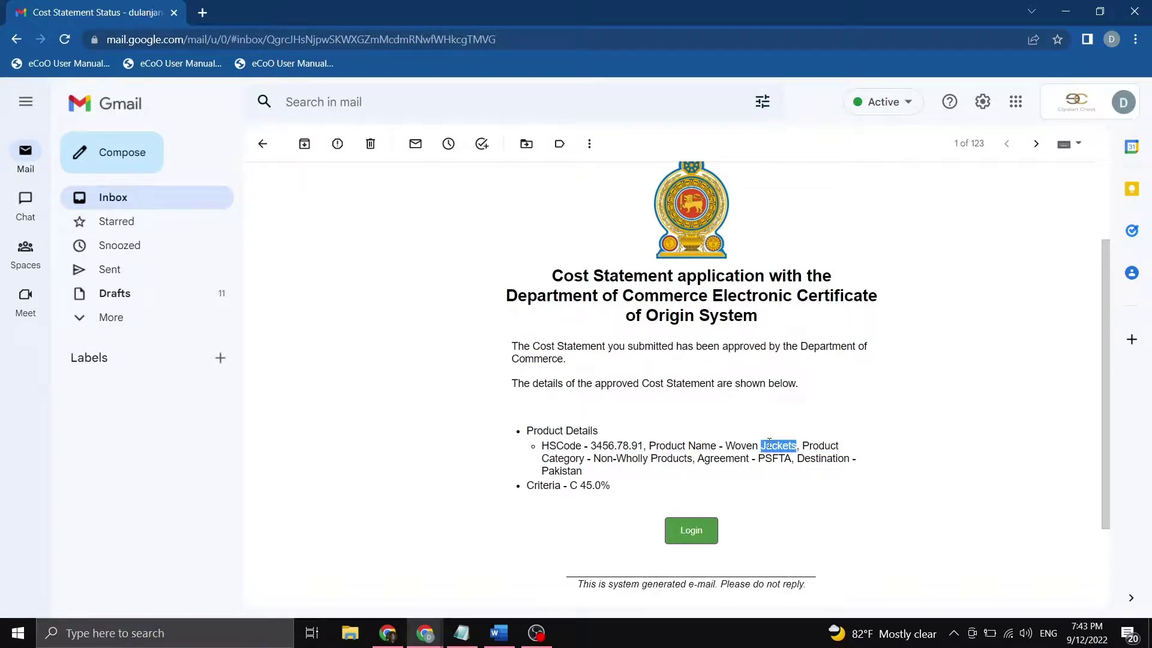
pyautogui.doubleClick(603, 458)
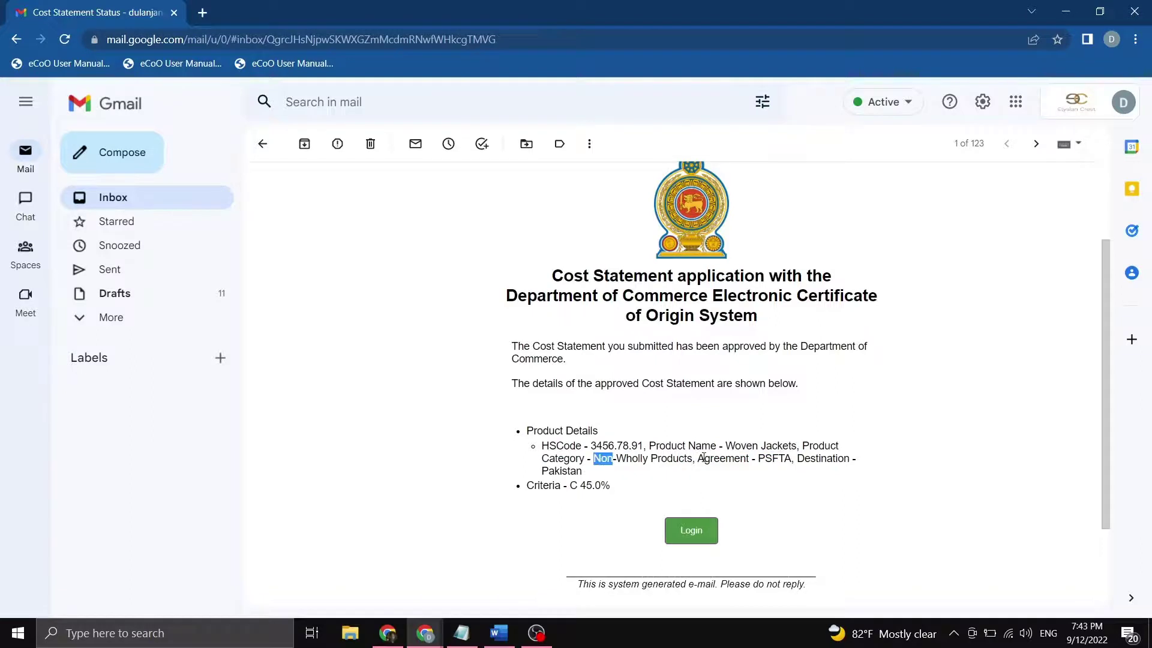
pyautogui.doubleClick(722, 459)
pyautogui.doubleClick(603, 485)
pyautogui.click(699, 535)
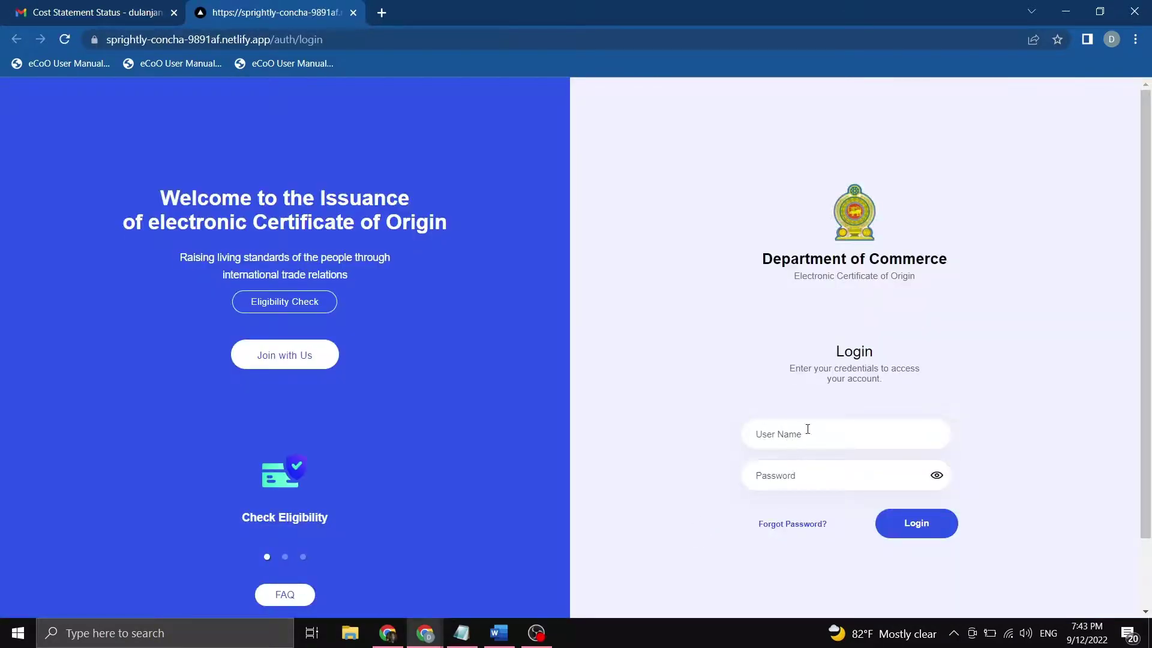
# Go full screen and sign in with the exporter's e-mail user name and password.
pyautogui.press('F11')
pyautogui.click(818, 348)
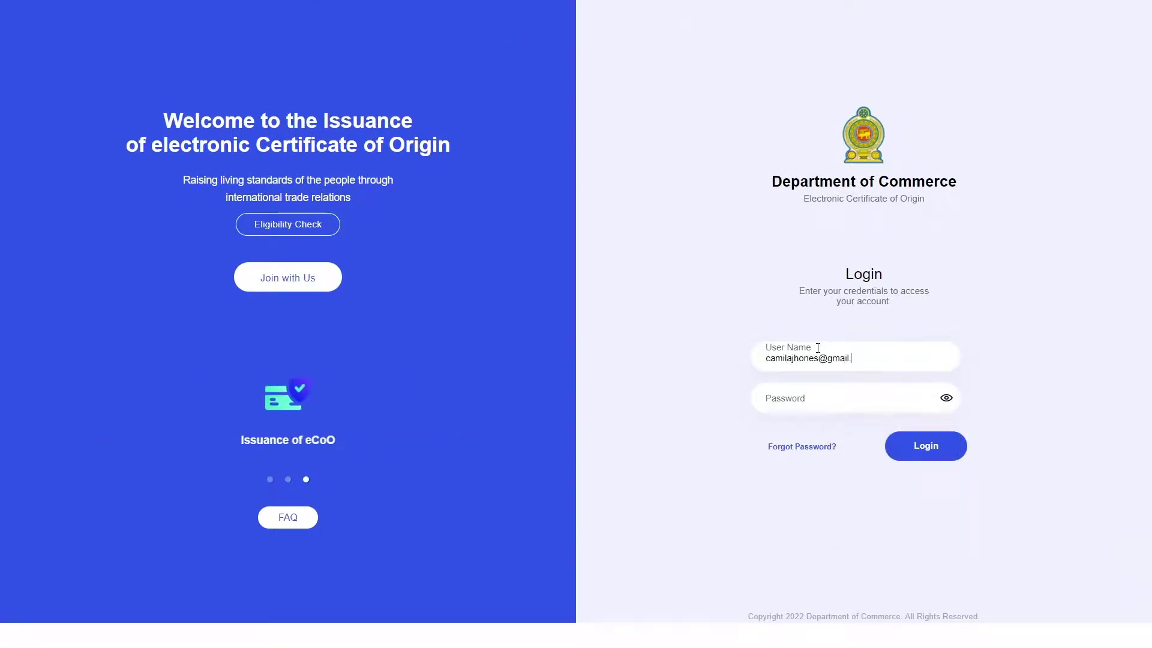
pyautogui.press('Tab')
pyautogui.write('••••••••')
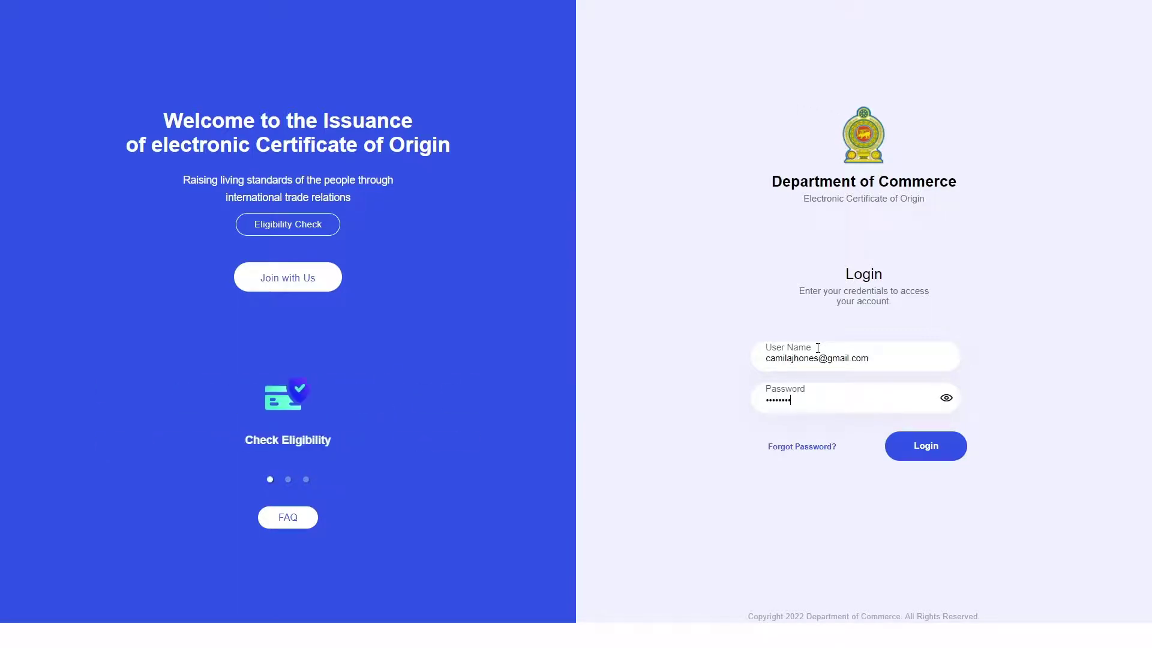
pyautogui.click(944, 457)
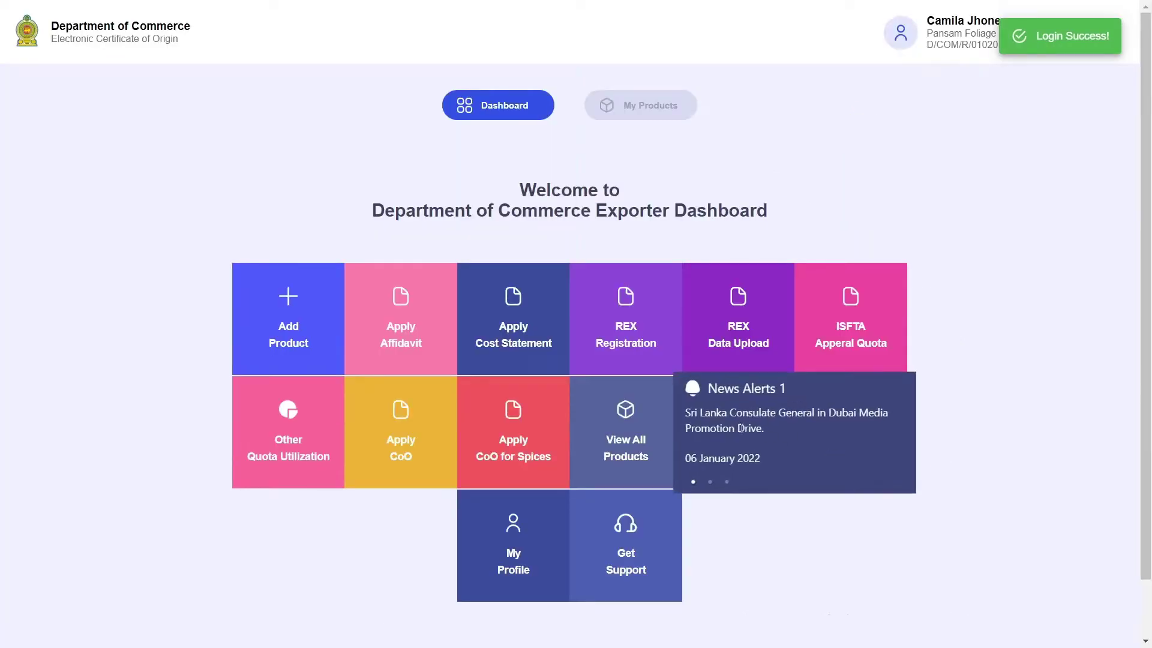
# Open page 2 of My Products and review the Pakistan Woven Jackets row, expiring 2024-03-12.
pyautogui.click(650, 105)
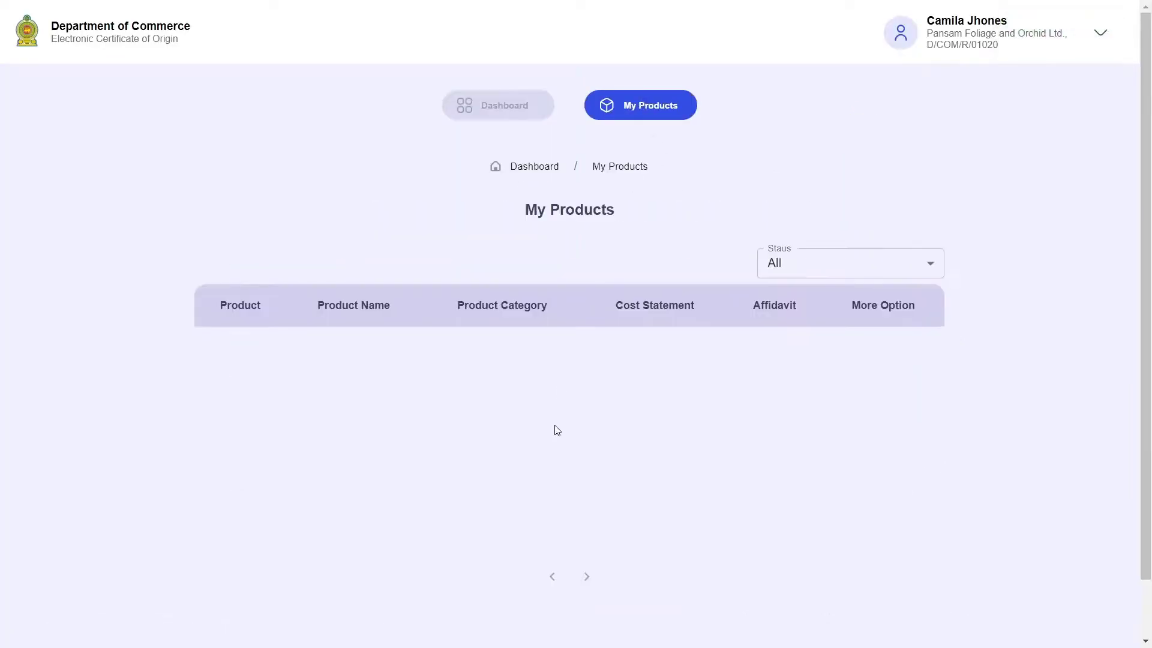
pyautogui.scroll(-1, 556, 430)
pyautogui.click(569, 547)
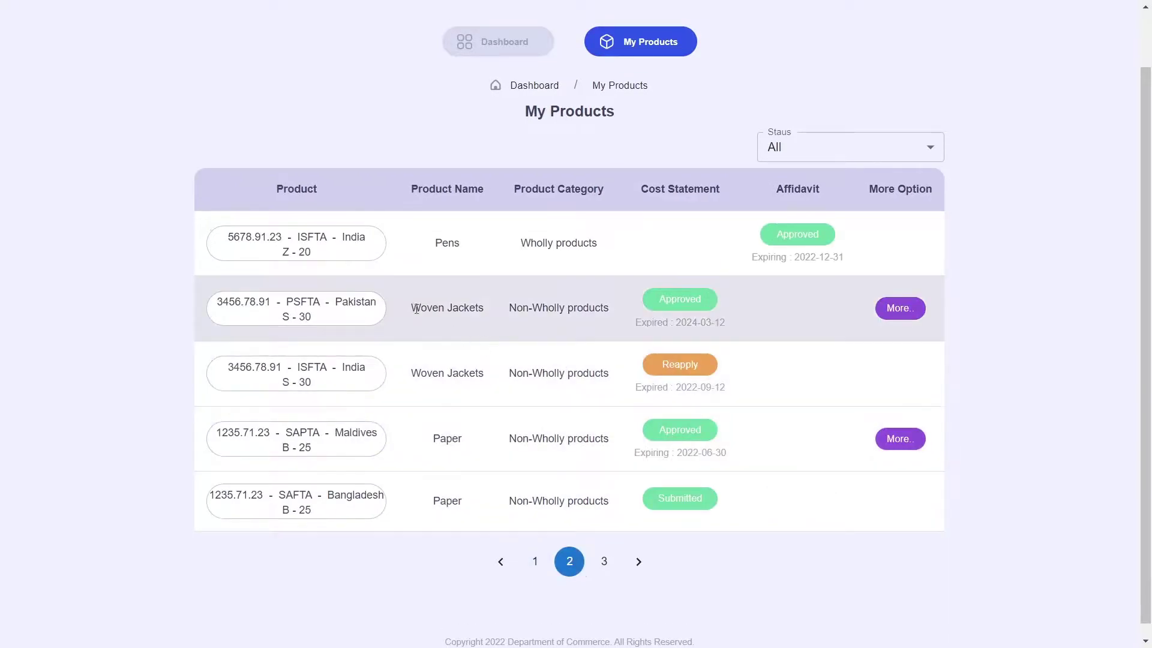
pyautogui.moveTo(416, 309); pyautogui.dragTo(557, 309)
pyautogui.moveTo(246, 303); pyautogui.dragTo(486, 309)
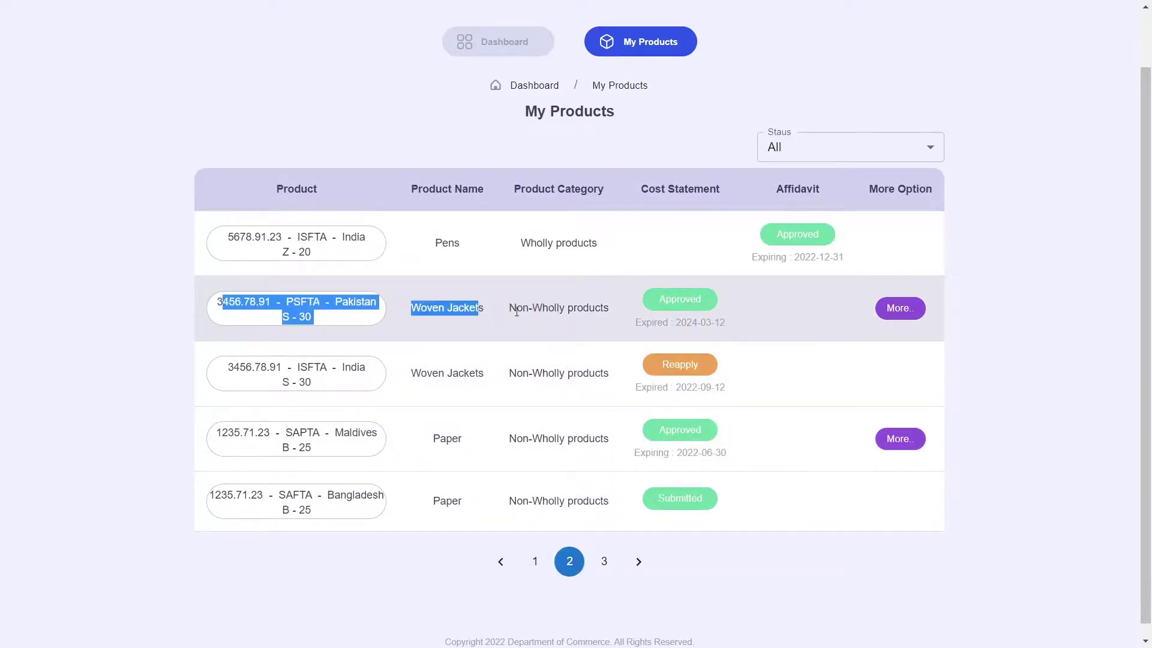
pyautogui.click(618, 325)
pyautogui.moveTo(637, 323); pyautogui.dragTo(747, 326)
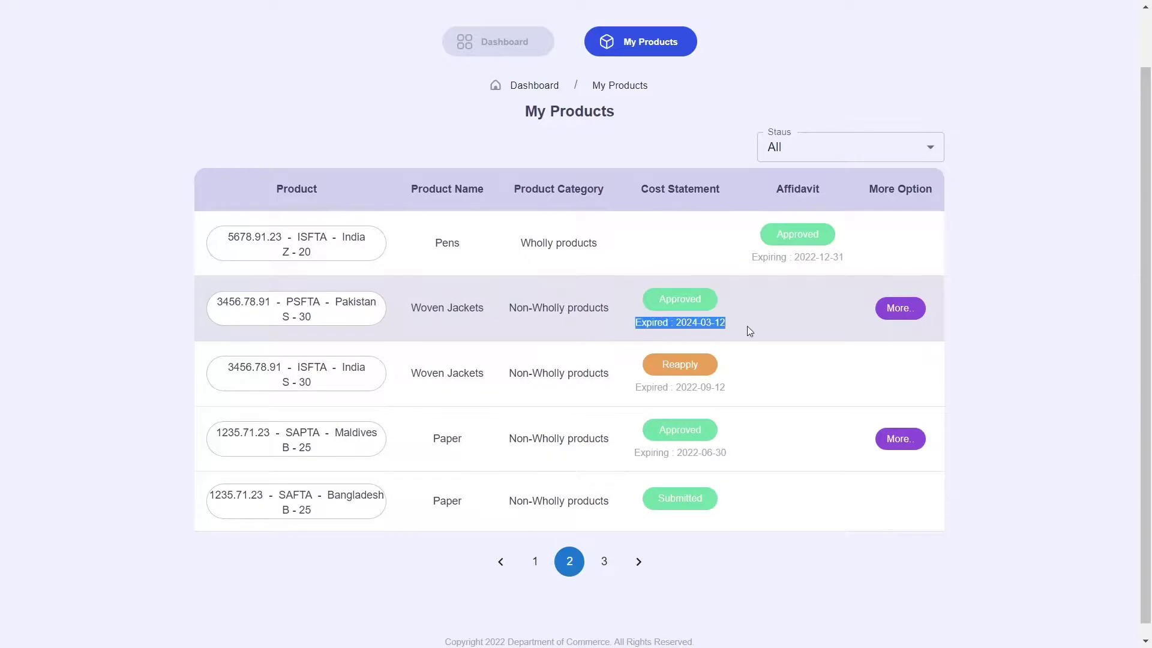
pyautogui.click(747, 326)
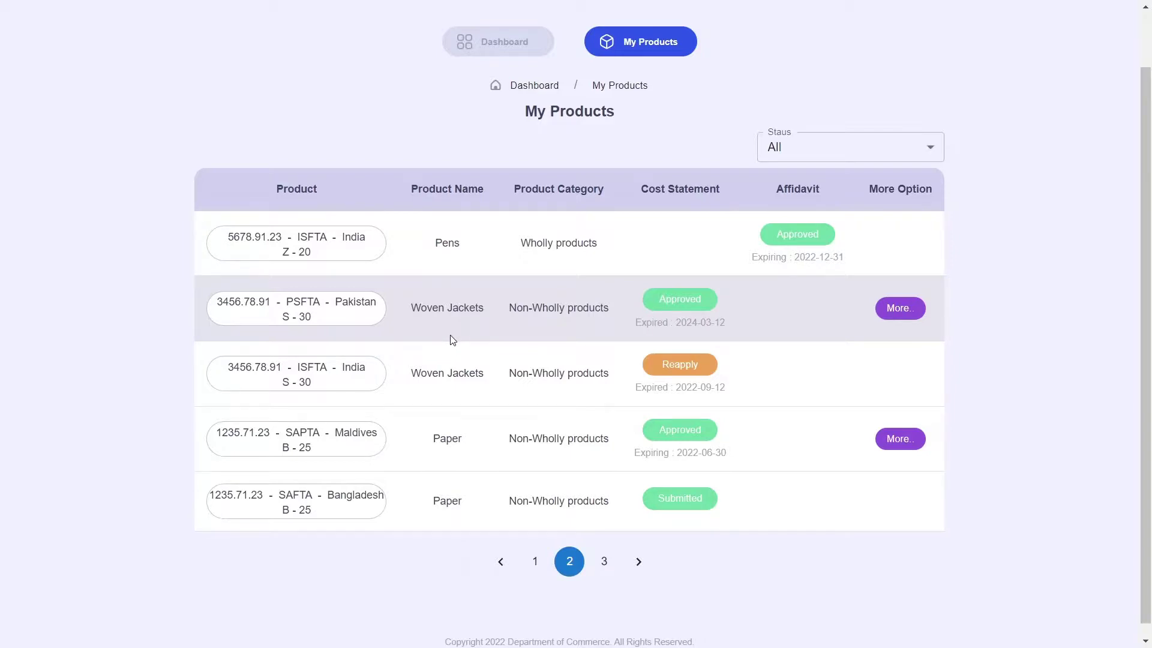
# Check the India Woven Jackets code and category, then choose Reapply on that row.
pyautogui.moveTo(251, 368); pyautogui.dragTo(394, 374)
pyautogui.click(503, 373)
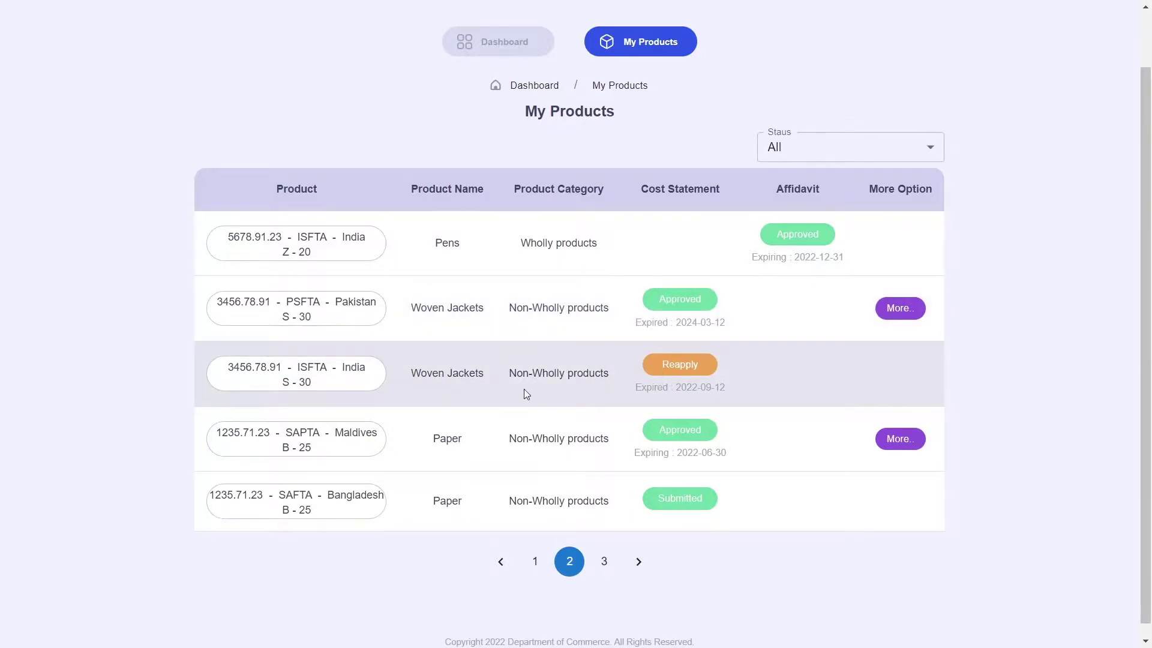
pyautogui.moveTo(490, 378); pyautogui.dragTo(562, 374)
pyautogui.click(610, 379)
pyautogui.click(693, 368)
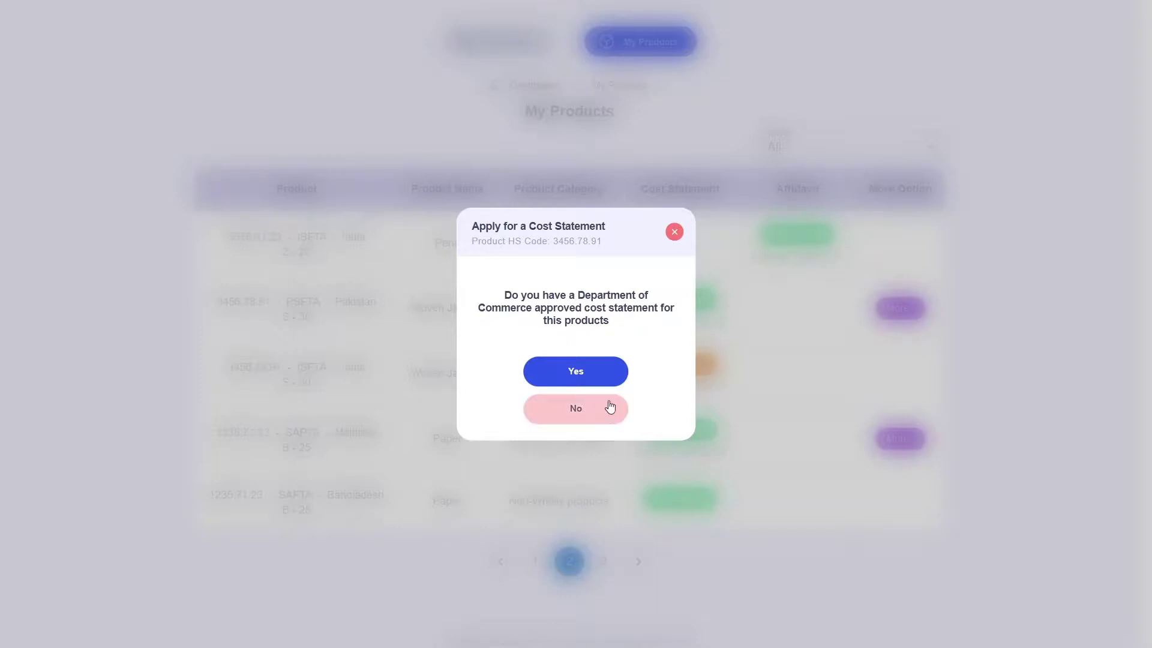
# Answer No, then attach the password protected new cost statement from Documents > Cost Statement.
pyautogui.click(590, 413)
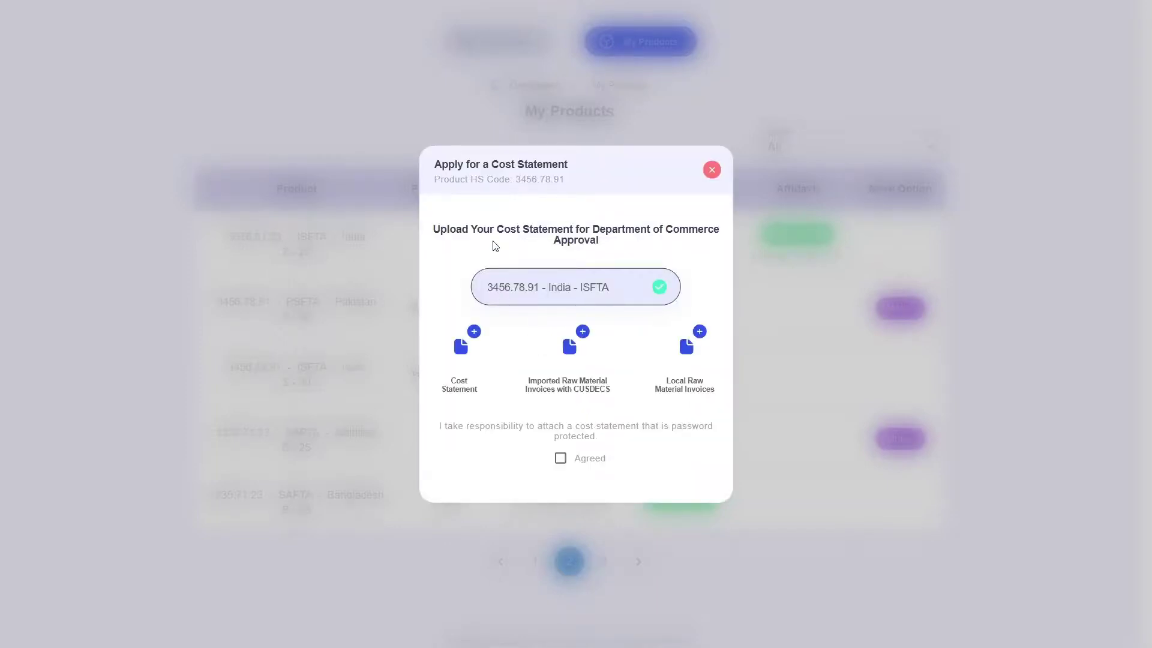
pyautogui.click(473, 333)
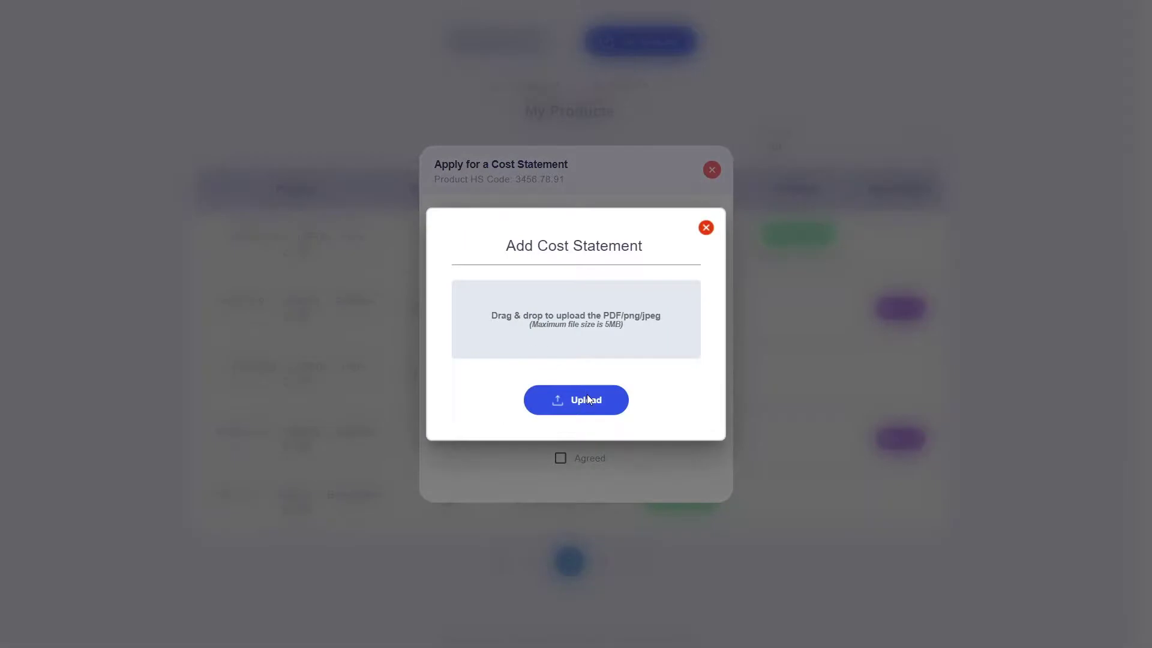
pyautogui.click(587, 394)
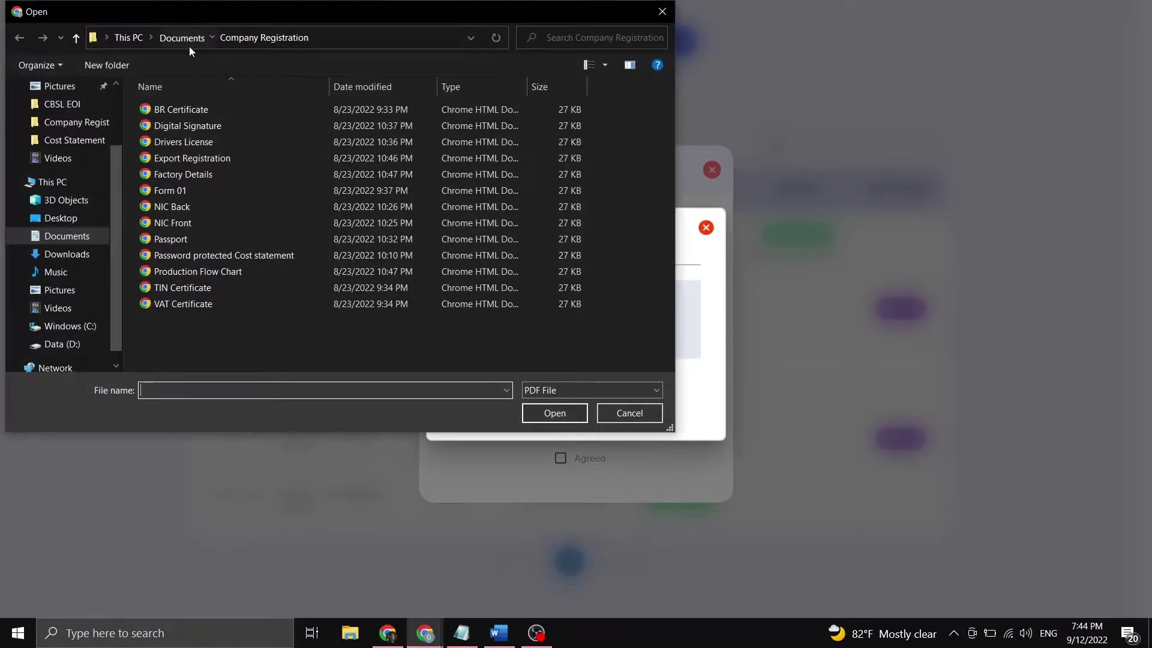
pyautogui.click(189, 44)
pyautogui.doubleClick(209, 156)
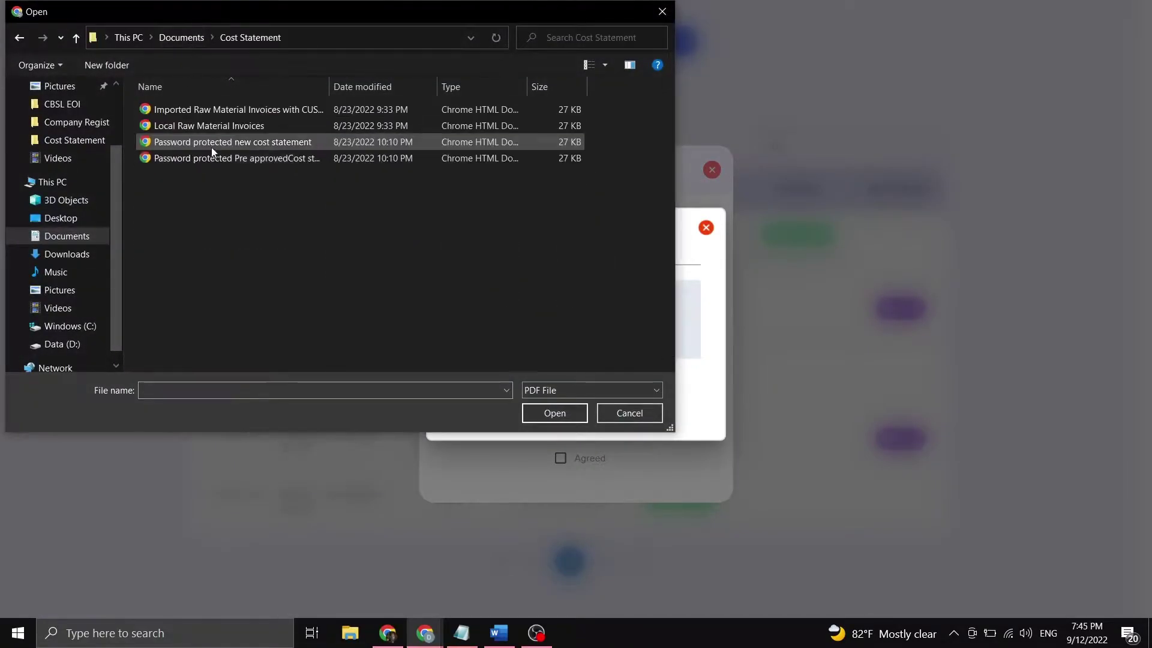
pyautogui.click(211, 143)
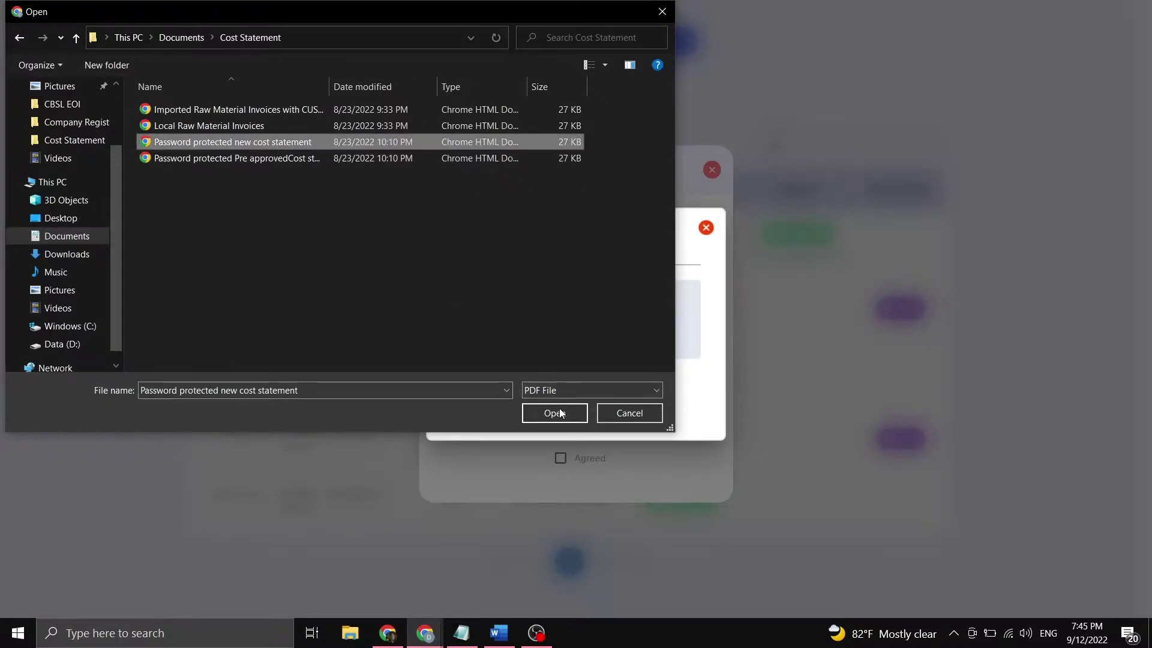
pyautogui.click(561, 412)
pyautogui.click(586, 391)
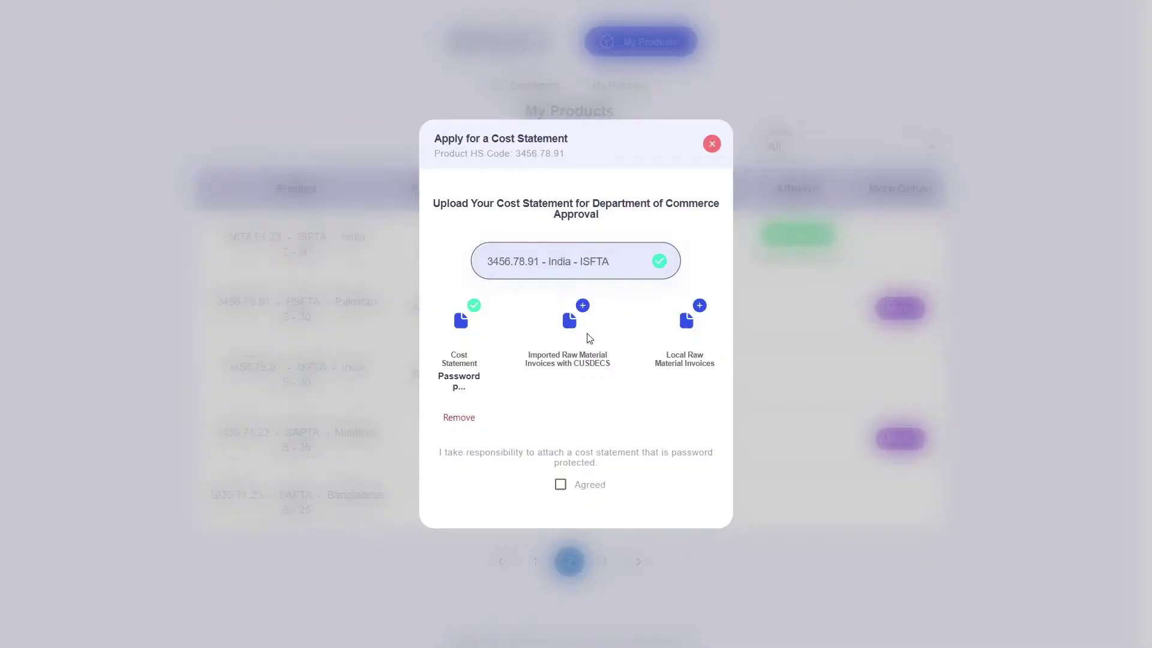
# Attach the imported raw material invoices and the Local Raw Material Invoices files.
pyautogui.click(579, 307)
pyautogui.click(587, 413)
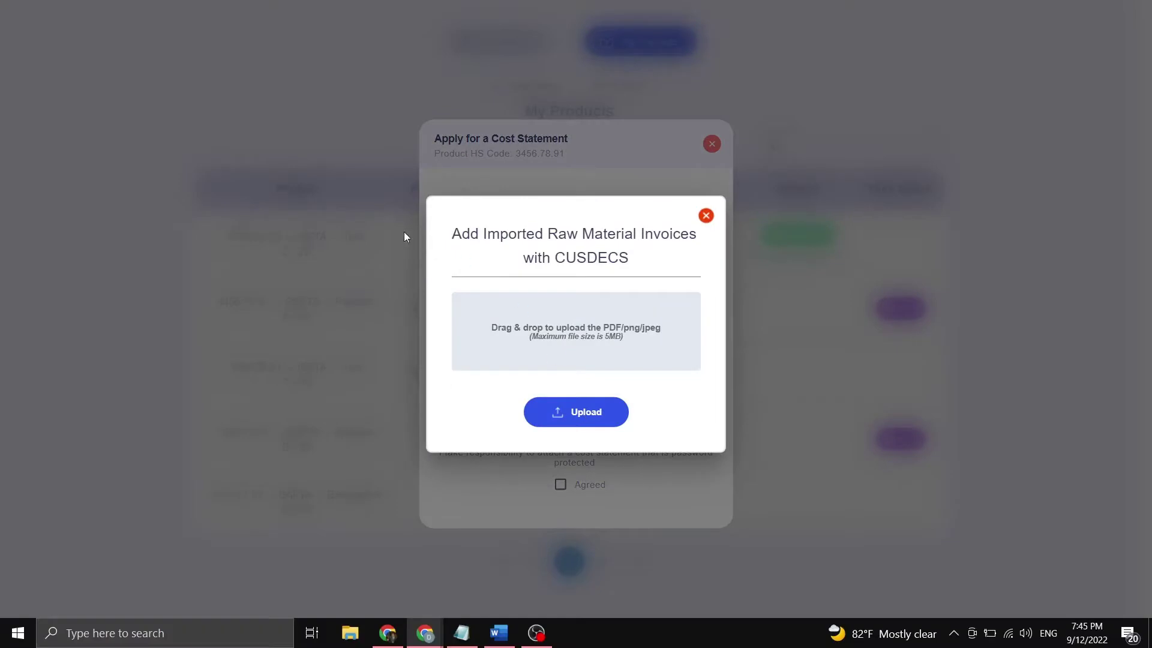
pyautogui.click(301, 110)
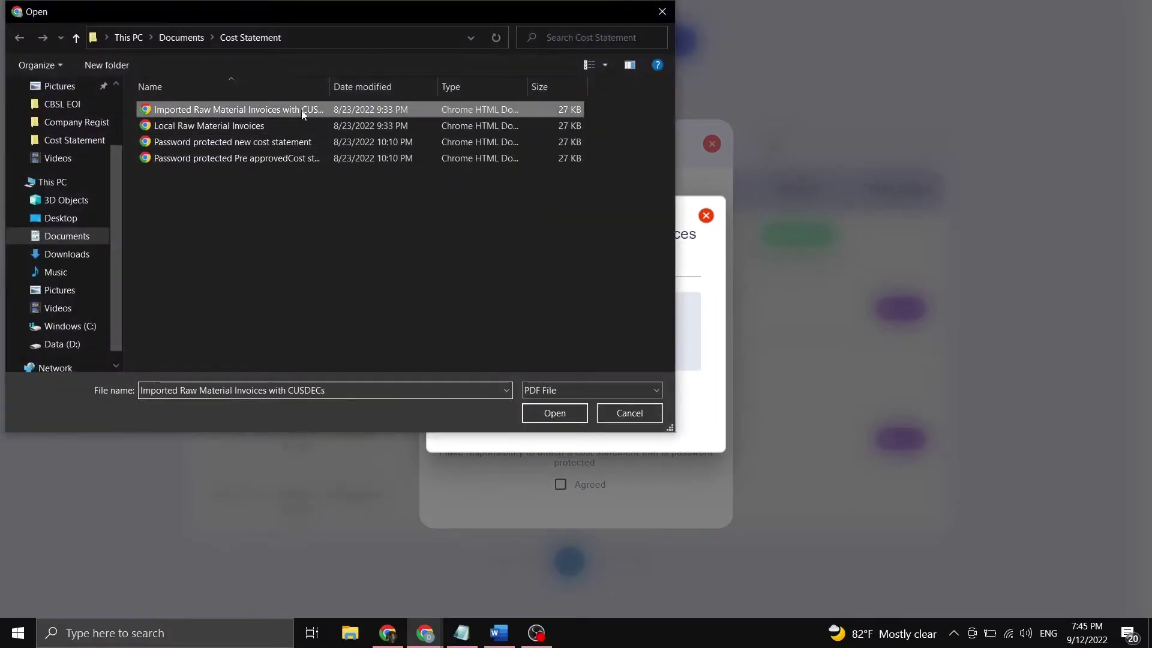
pyautogui.click(560, 414)
pyautogui.click(585, 408)
pyautogui.click(700, 306)
pyautogui.click(577, 399)
pyautogui.click(255, 129)
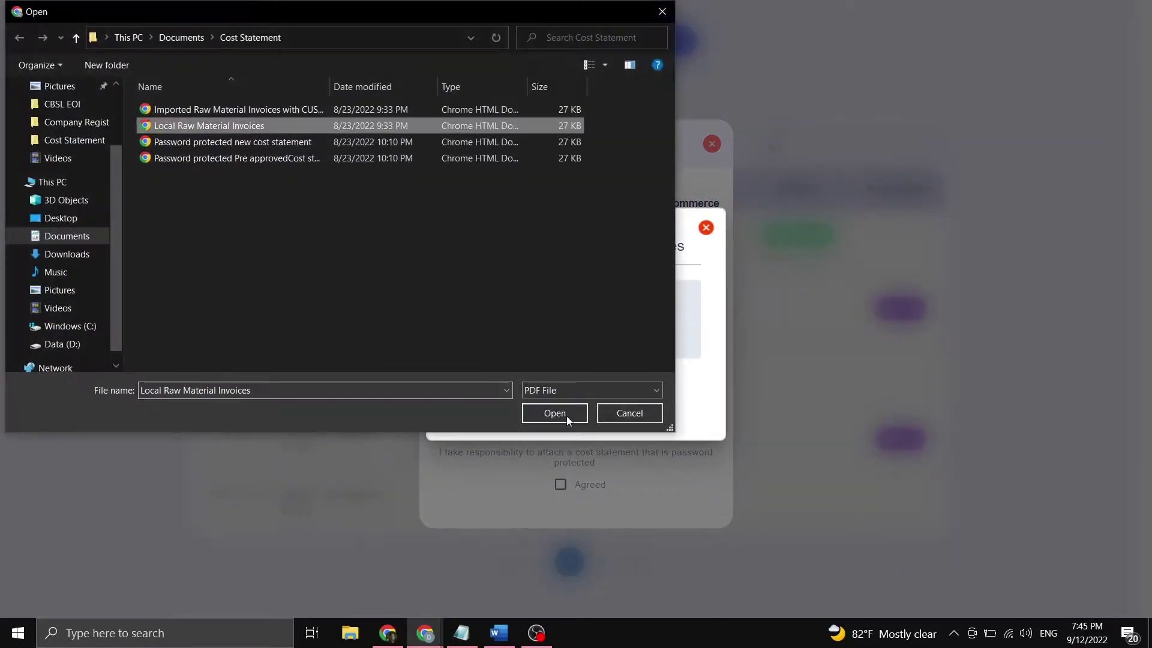
pyautogui.click(566, 414)
pyautogui.click(574, 397)
# Accept the password-protection statement, submit, and check India Woven Jackets on page 2.
pyautogui.click(562, 484)
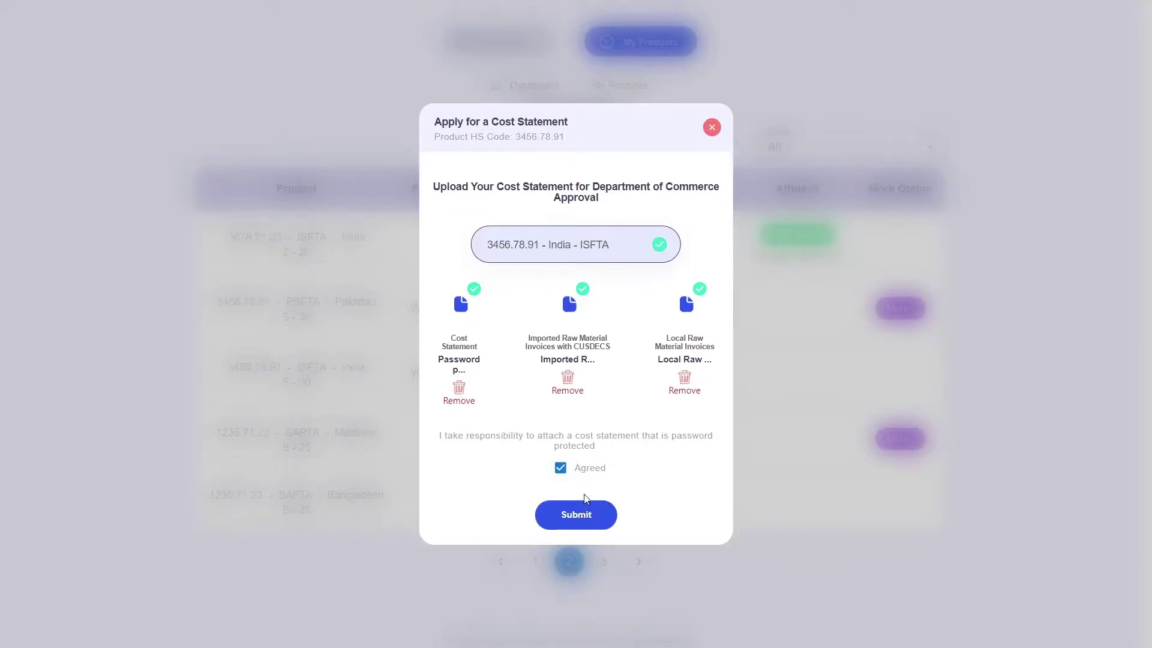
pyautogui.click(585, 524)
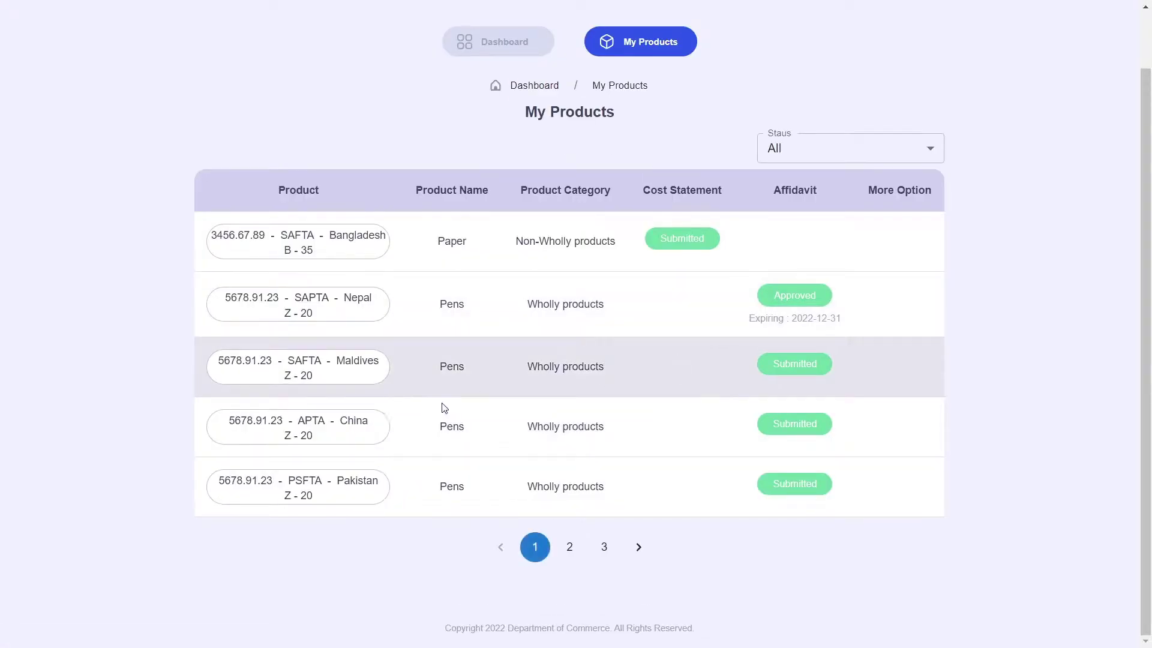
pyautogui.click(569, 546)
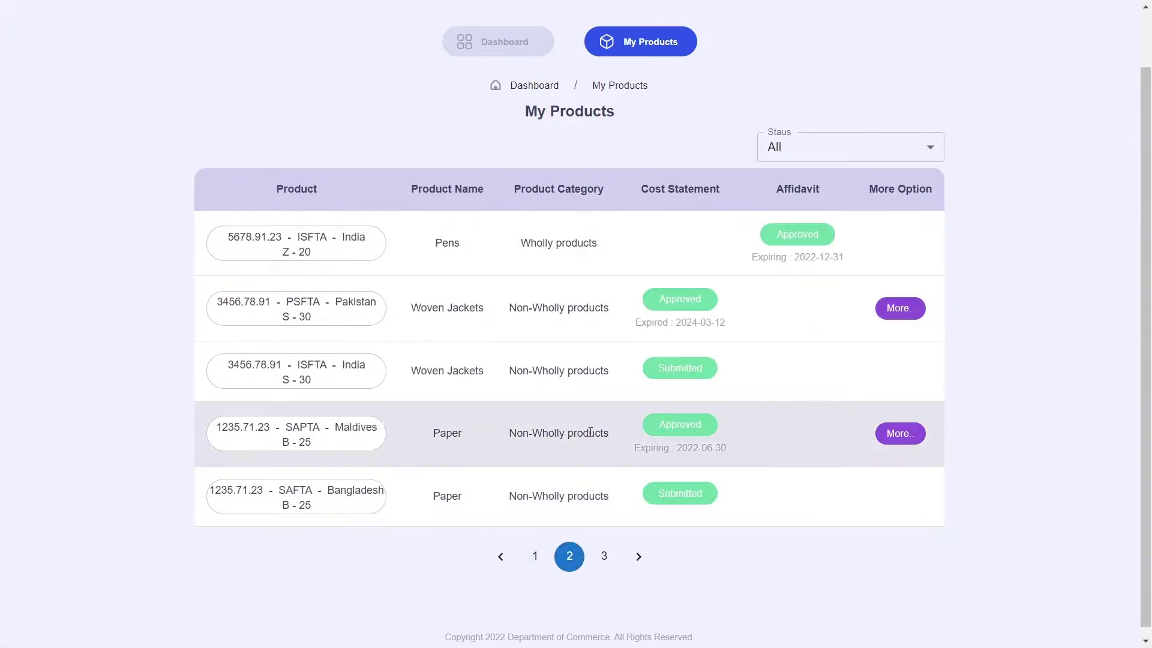
pyautogui.moveTo(433, 367); pyautogui.dragTo(562, 377)
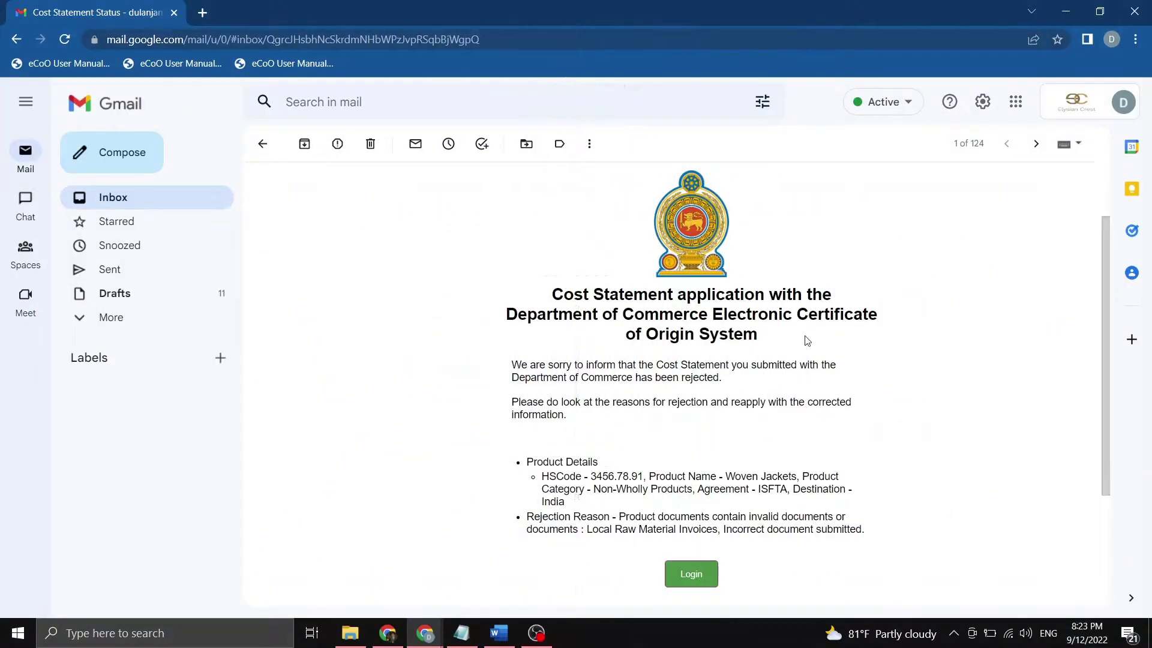
pyautogui.moveTo(513, 364); pyautogui.dragTo(821, 365)
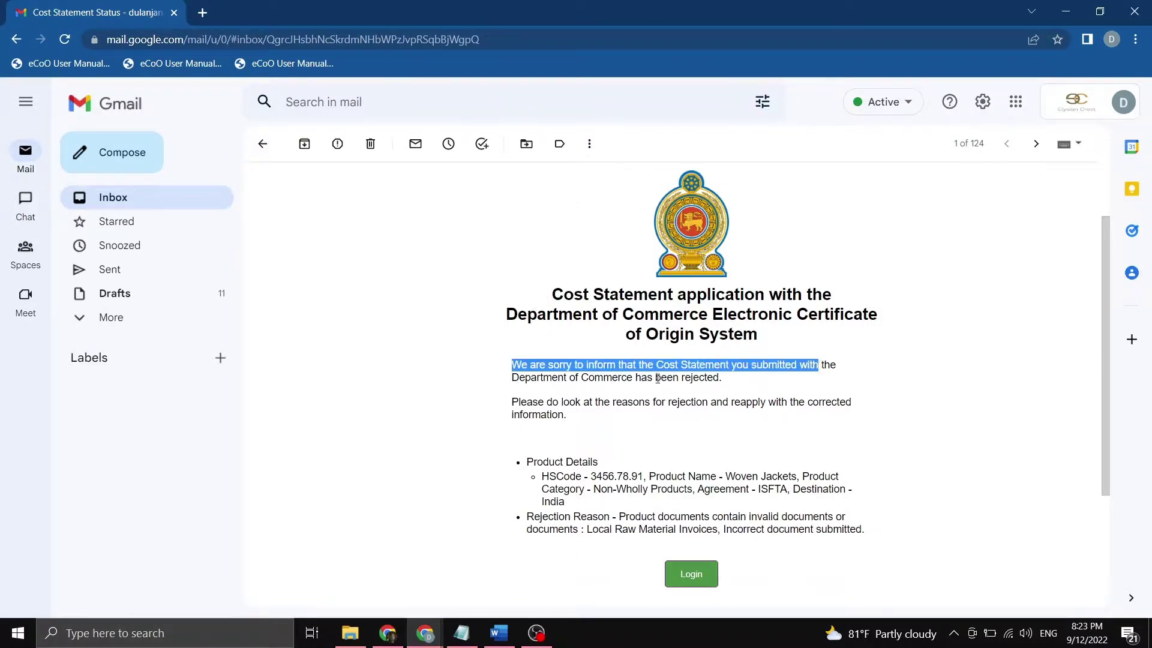
pyautogui.doubleClick(709, 377)
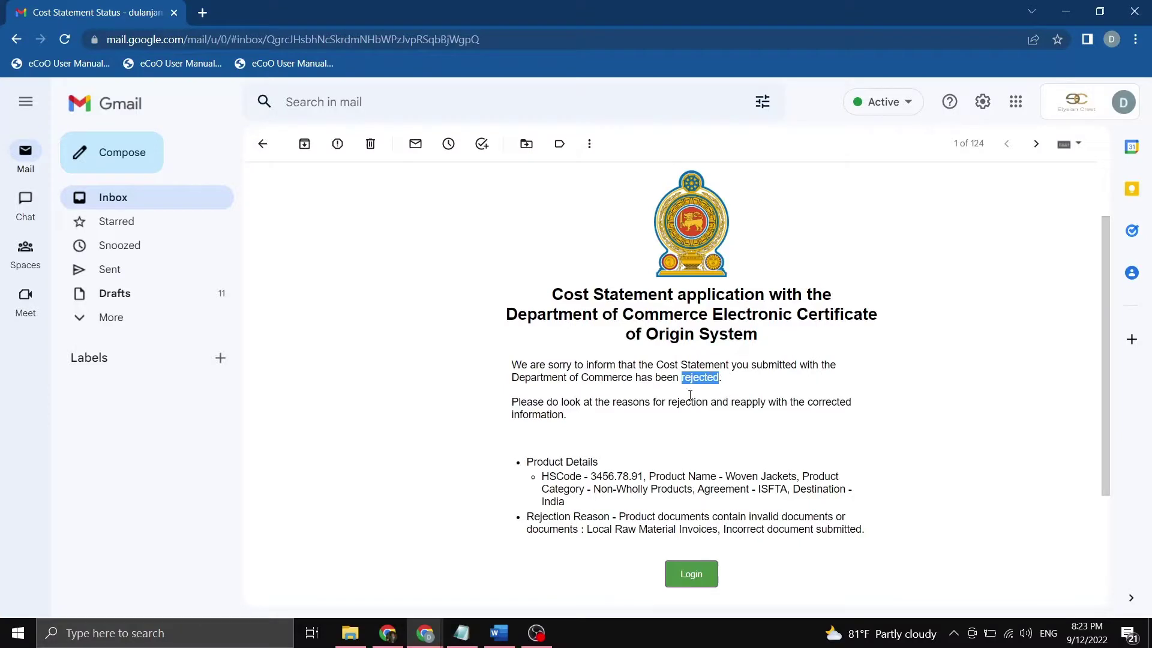
pyautogui.click(566, 483)
pyautogui.doubleClick(618, 475)
pyautogui.moveTo(726, 474); pyautogui.dragTo(792, 489)
pyautogui.doubleClick(558, 498)
pyautogui.click(620, 520)
pyautogui.moveTo(620, 515); pyautogui.dragTo(864, 519)
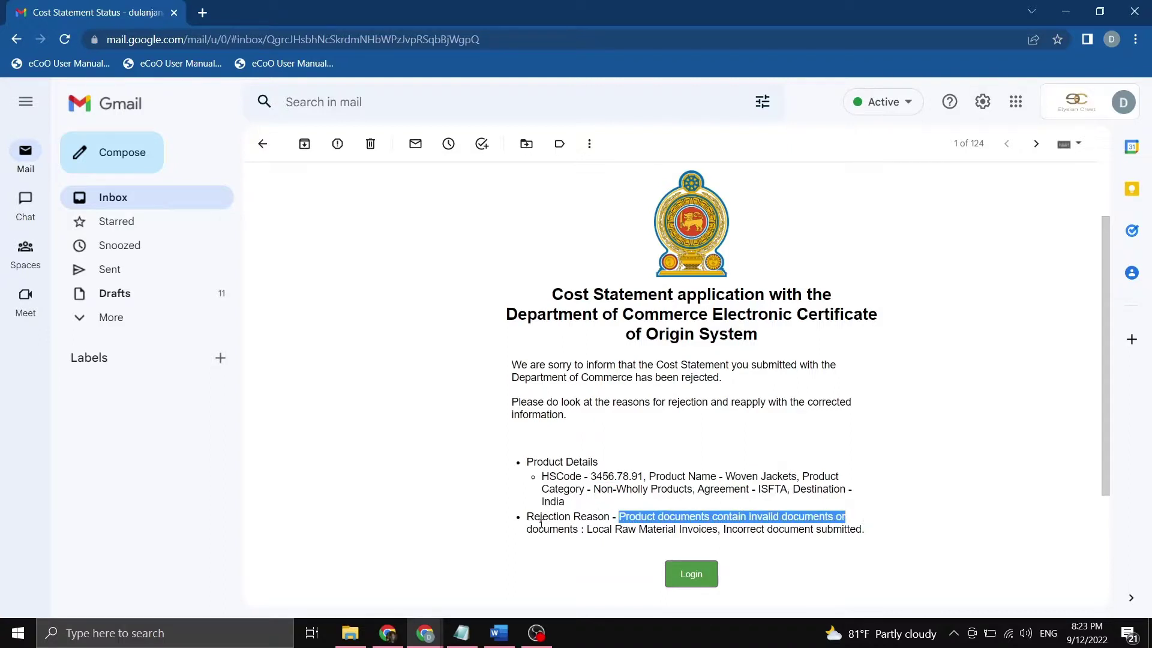
pyautogui.moveTo(587, 529); pyautogui.dragTo(846, 531)
pyautogui.click(634, 534)
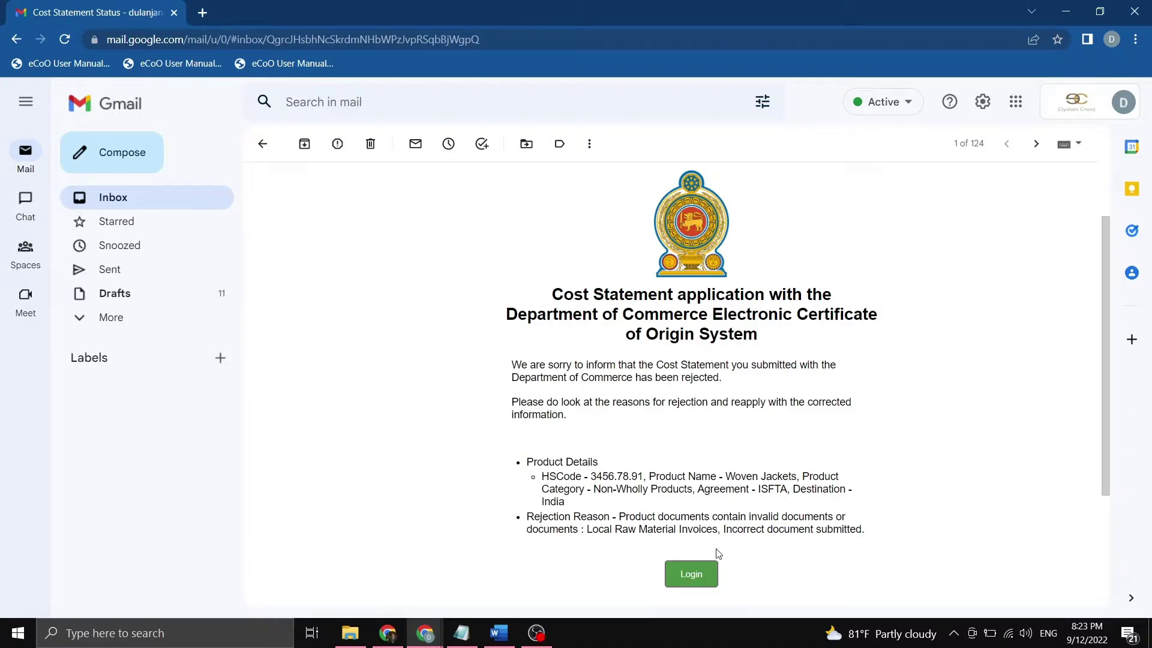
# Open the portal login from the e-mail and sign in with the exporter's user name.
pyautogui.click(708, 580)
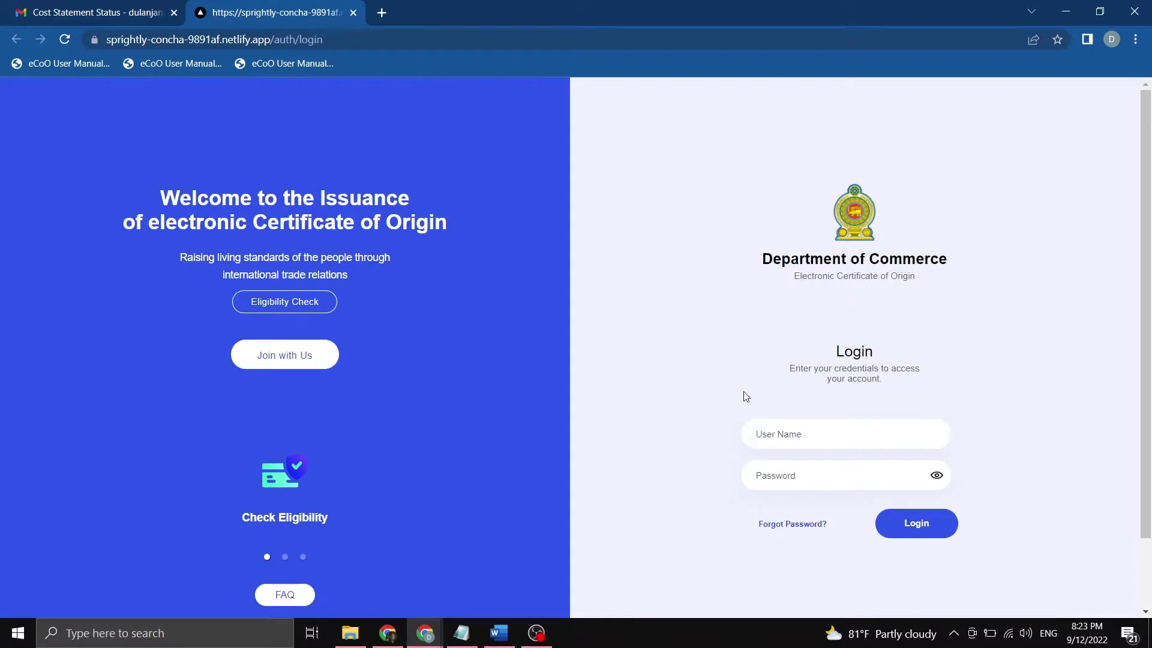
pyautogui.press('F11')
pyautogui.click(816, 360)
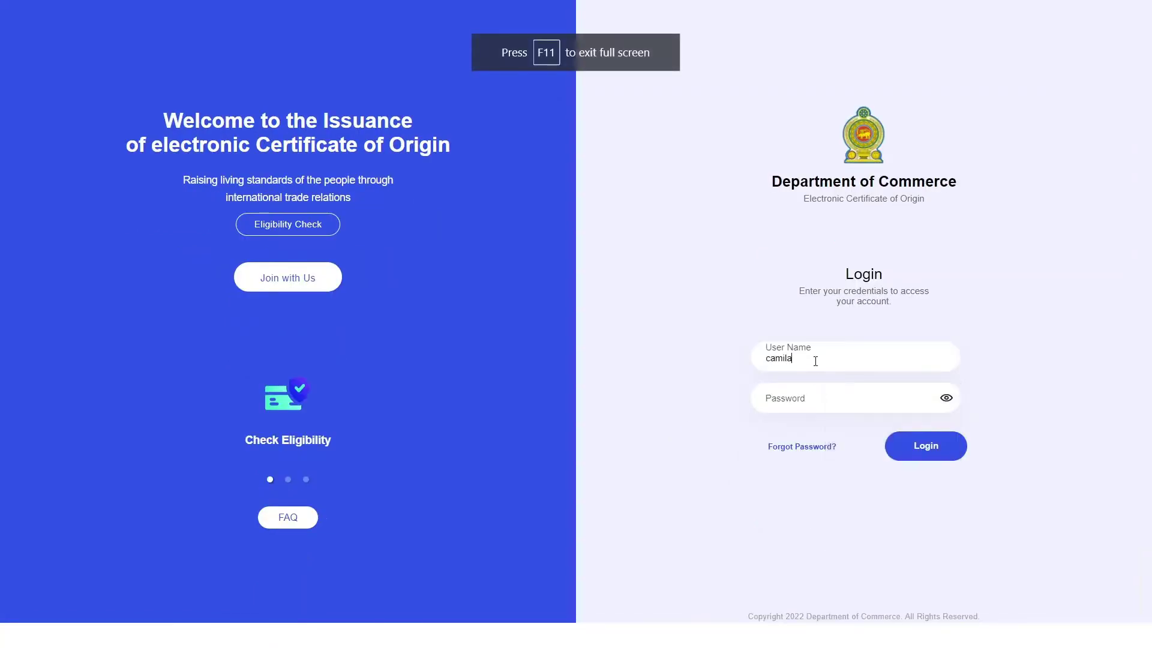
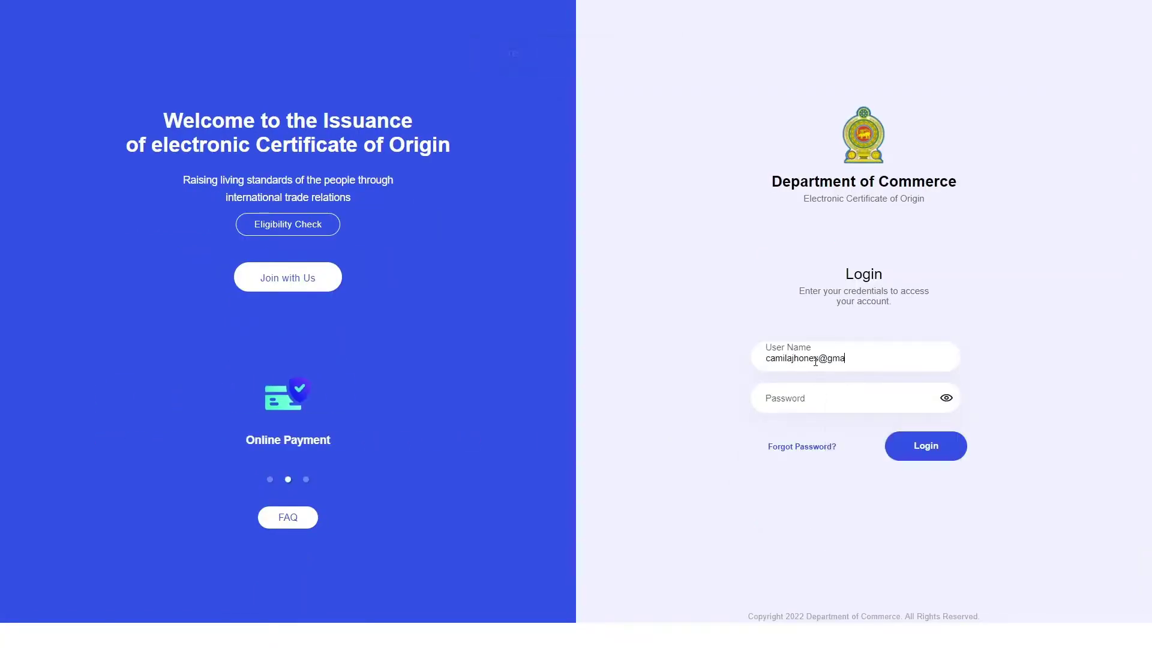
pyautogui.write('****')
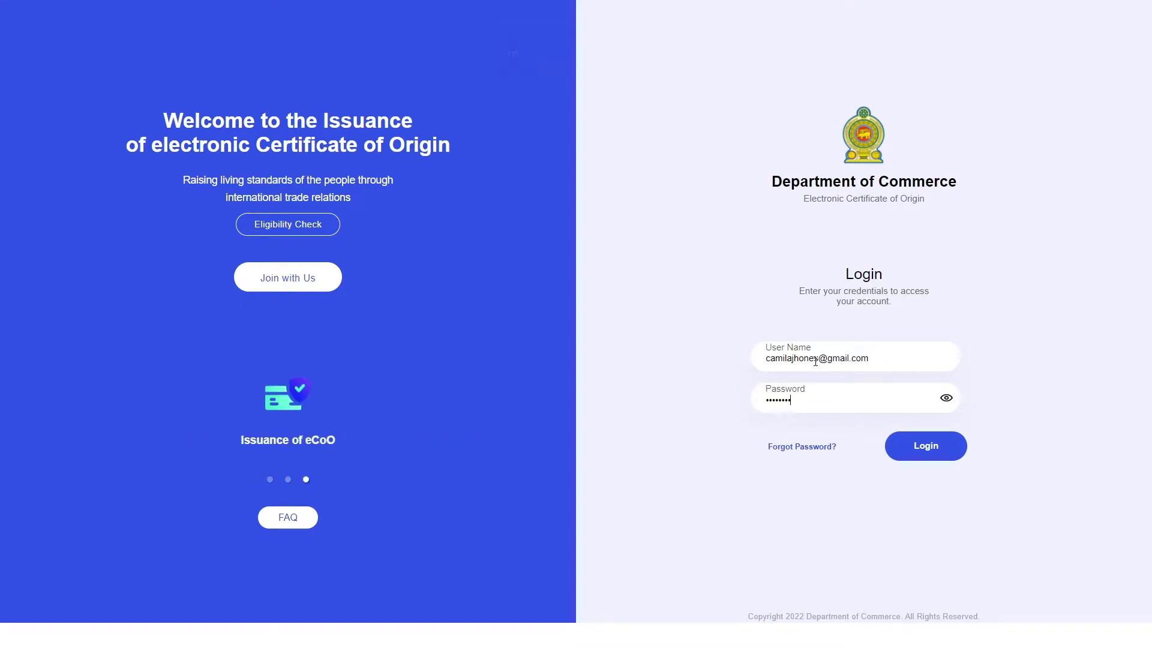
pyautogui.click(918, 445)
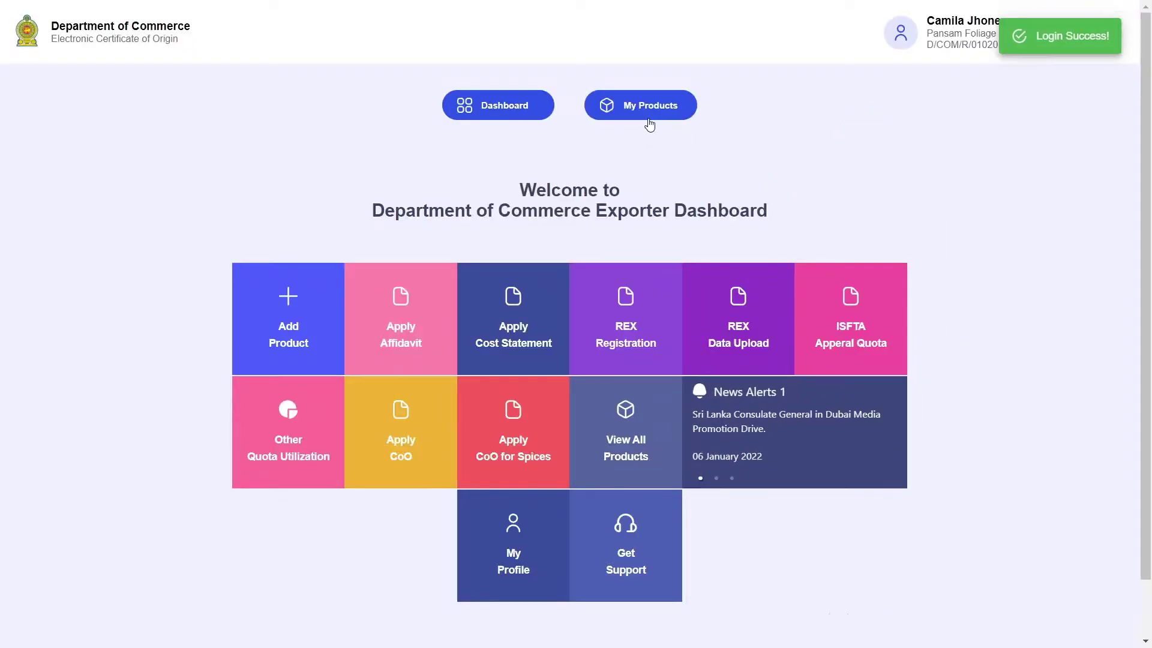
# Open page 2 of My Products and locate the India Woven Jackets row.
pyautogui.click(647, 117)
pyautogui.scroll(-1, 576, 480)
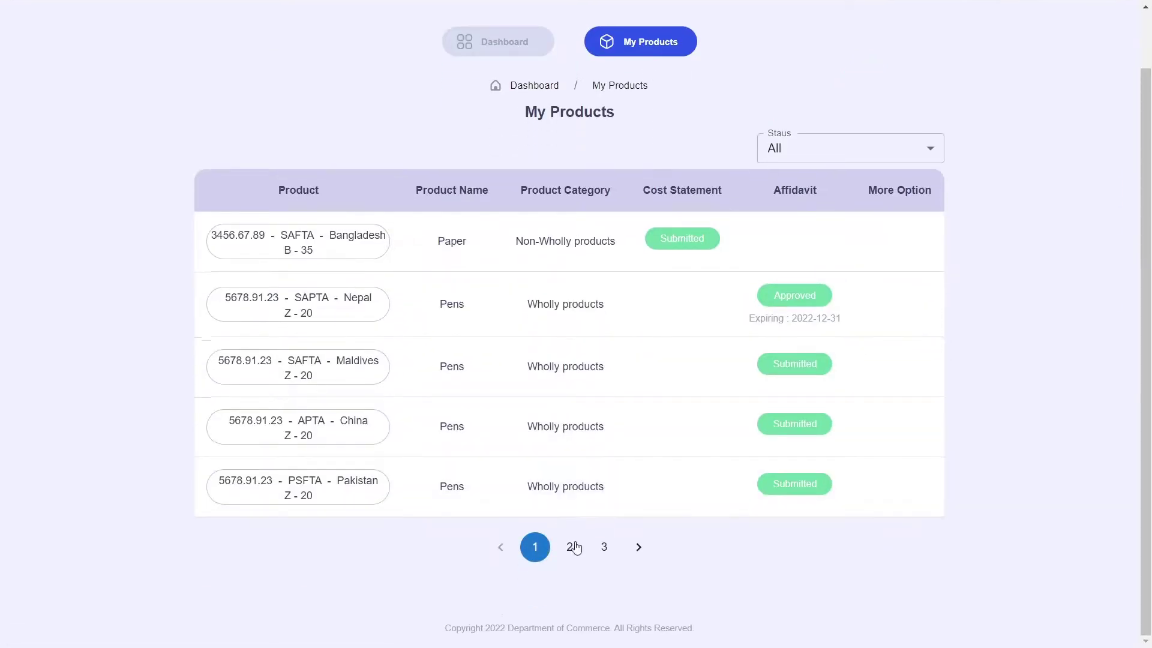
pyautogui.click(569, 546)
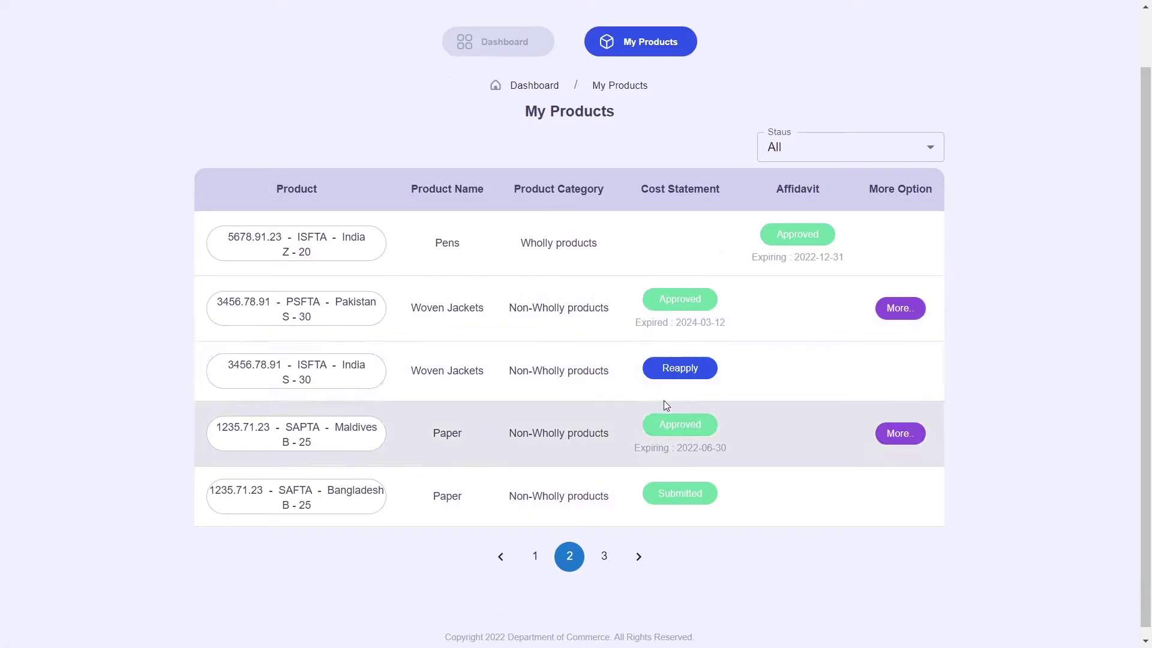
pyautogui.moveTo(259, 365); pyautogui.dragTo(282, 364)
pyautogui.click(474, 367)
# Reapply on India Woven Jackets and read the incorrect local invoices rejection and resubmission instruction.
pyautogui.click(686, 362)
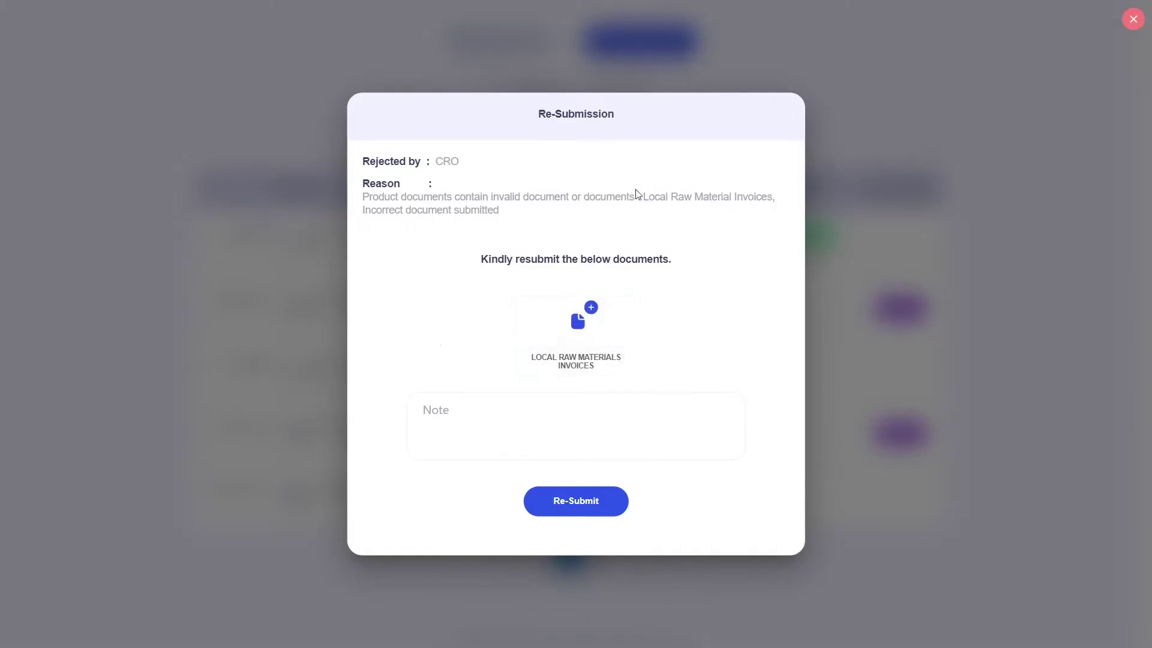
pyautogui.moveTo(369, 199); pyautogui.dragTo(792, 203)
pyautogui.moveTo(367, 212); pyautogui.dragTo(504, 211)
pyautogui.click(510, 221)
pyautogui.moveTo(500, 255); pyautogui.dragTo(669, 257)
pyautogui.click(612, 425)
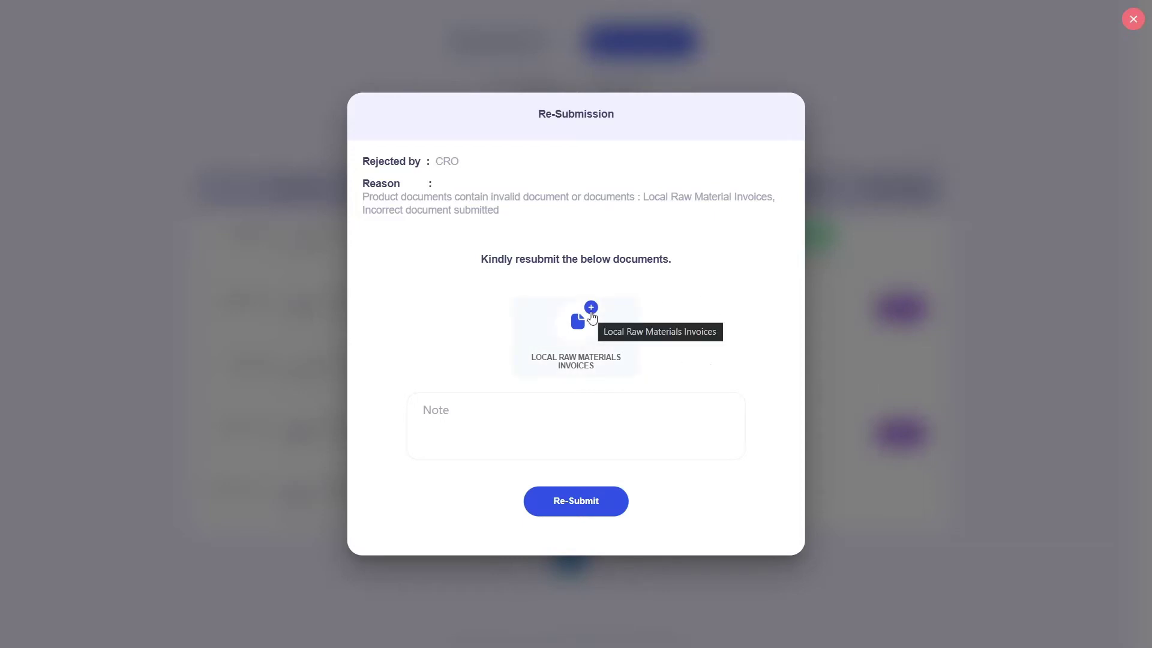
# Attach the corrected Local Raw Material Invoices PDF to Local Raw Materials Invoices and confirm it.
pyautogui.click(591, 314)
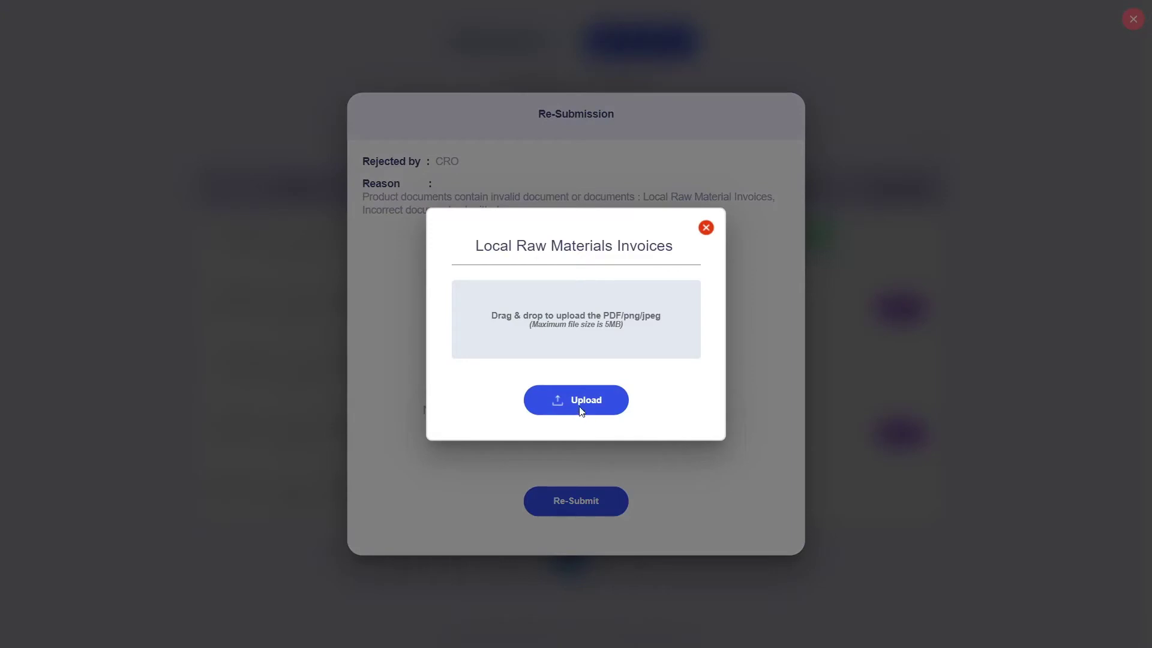
pyautogui.click(580, 411)
pyautogui.click(250, 125)
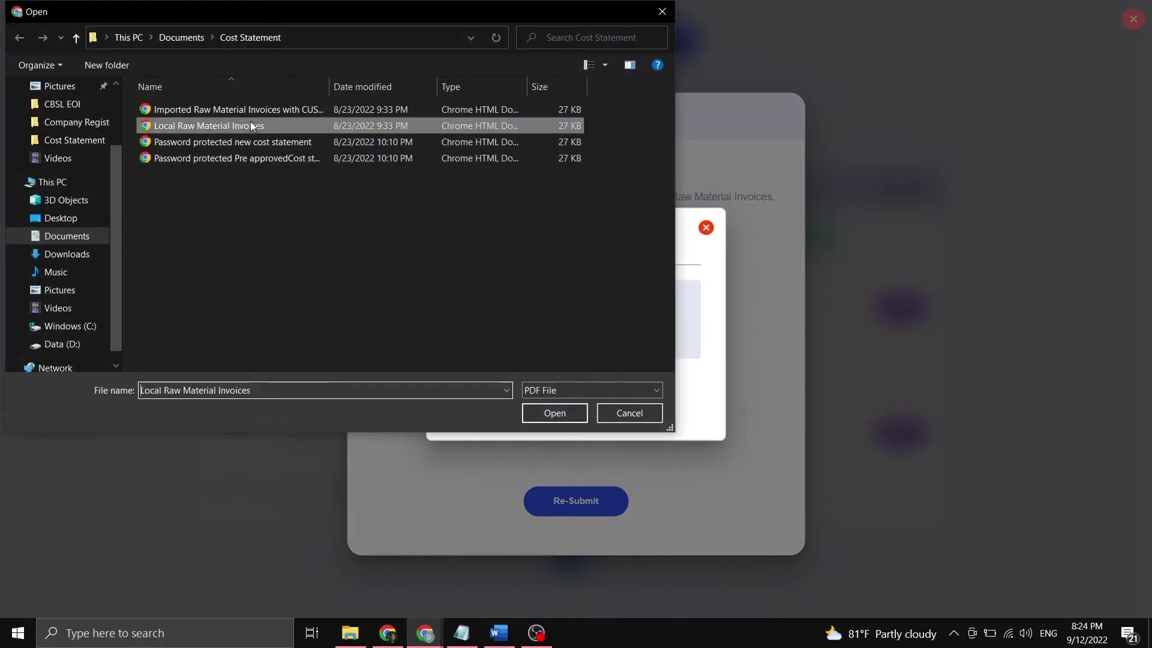
pyautogui.click(532, 414)
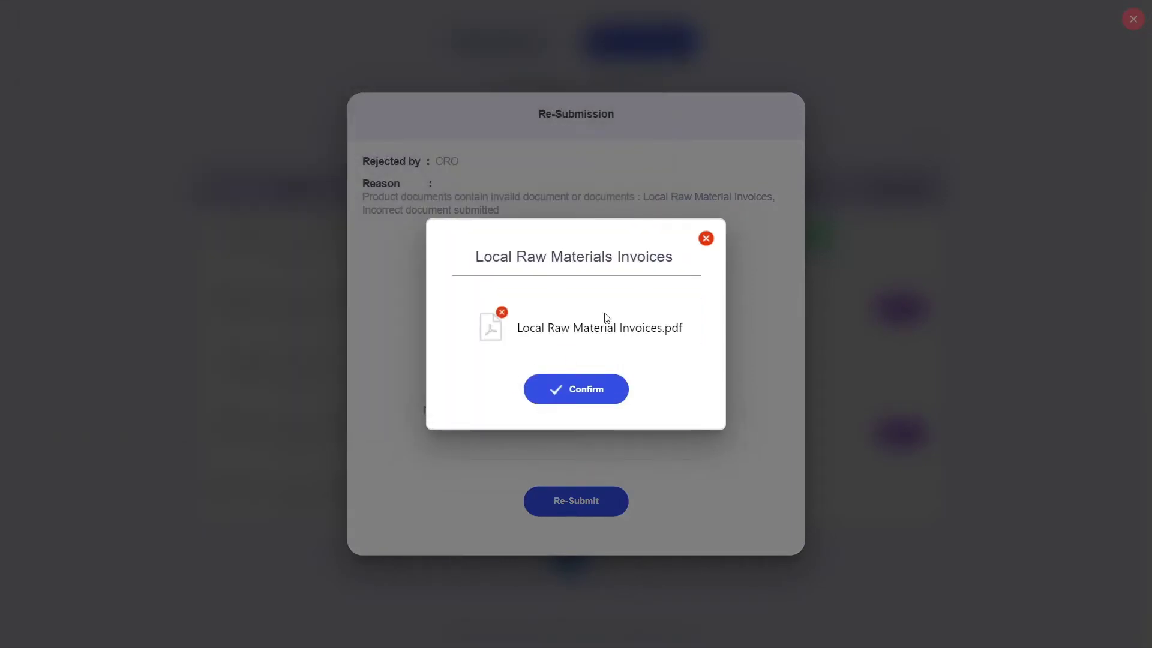
pyautogui.click(607, 401)
# Add a note about uploading the corrected document and re-submit the cost statement.
pyautogui.click(590, 422)
pyautogui.write('Uploadede th')
pyautogui.press('BackSpace')
pyautogui.press('BackSpace')
pyautogui.press('BackSpace')
pyautogui.press('BackSpace')
pyautogui.write('the corrected document')
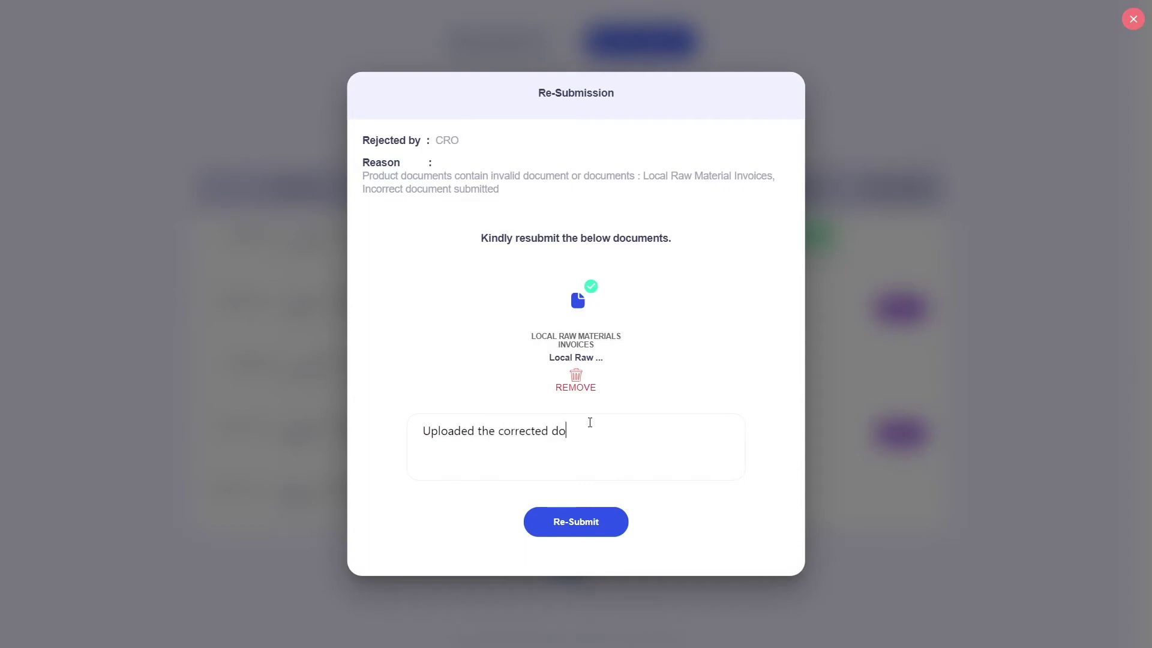
pyautogui.click(559, 535)
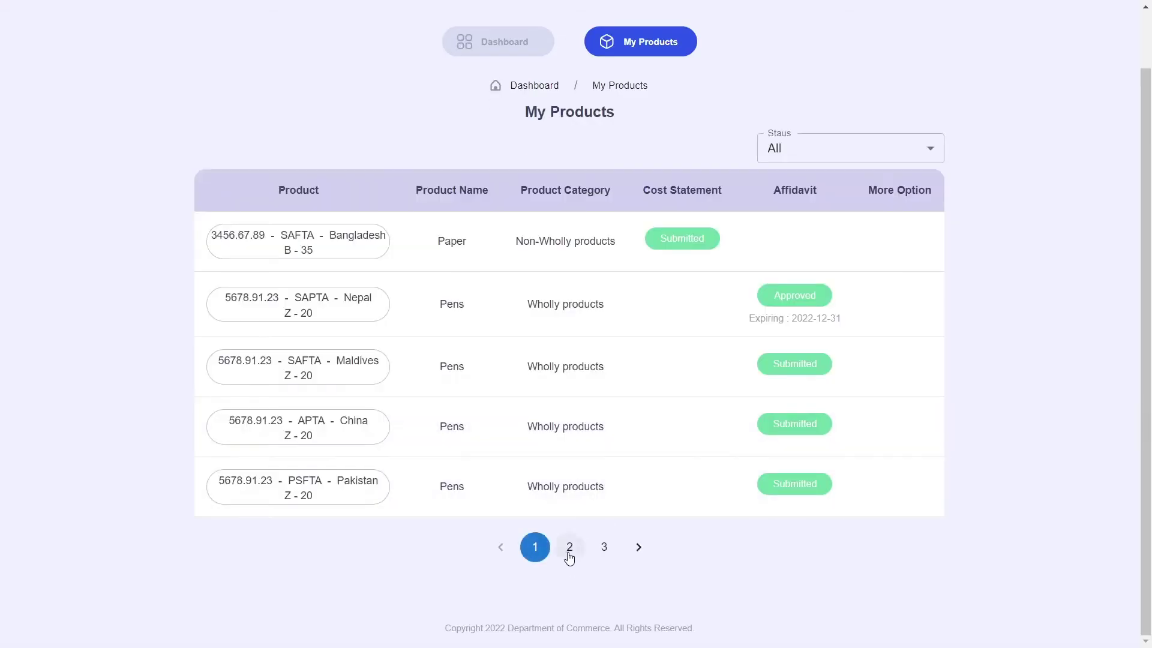
# On page 2 of My Products, check the India Woven Jackets Non-Wholly entry now shows Submitted.
pyautogui.click(569, 551)
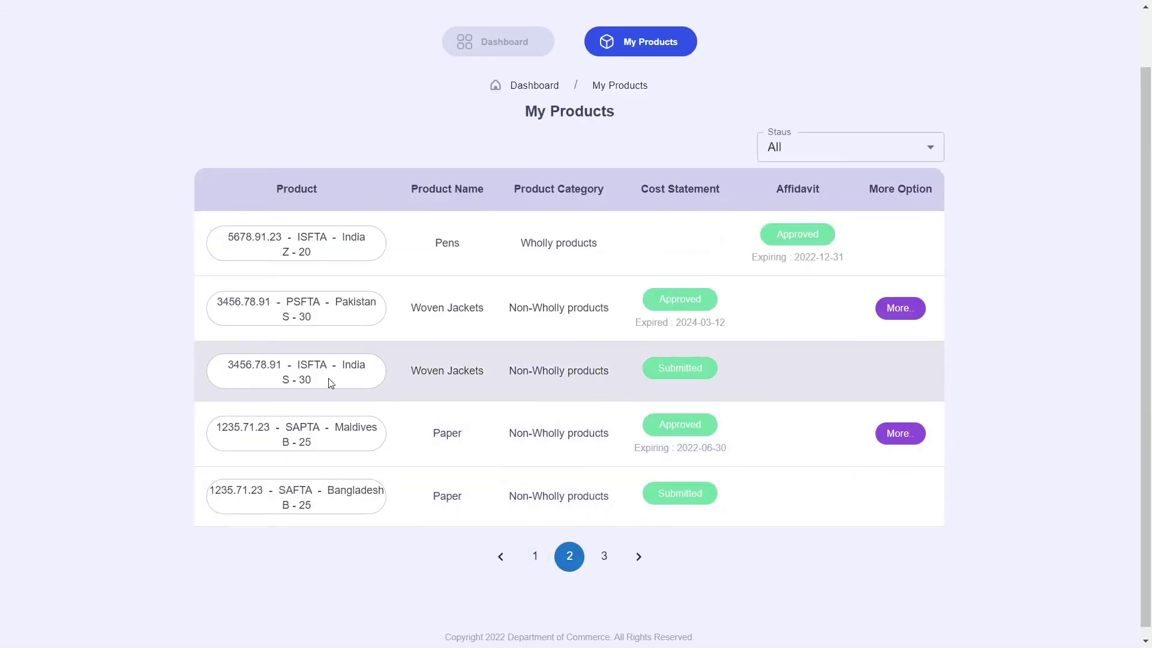
pyautogui.moveTo(330, 388); pyautogui.dragTo(289, 364)
pyautogui.doubleClick(354, 364)
pyautogui.click(520, 379)
pyautogui.doubleClick(520, 371)
pyautogui.click(628, 373)
# Go back to the Exporter Dashboard.
pyautogui.scroll(1, 689, 378)
pyautogui.click(516, 113)
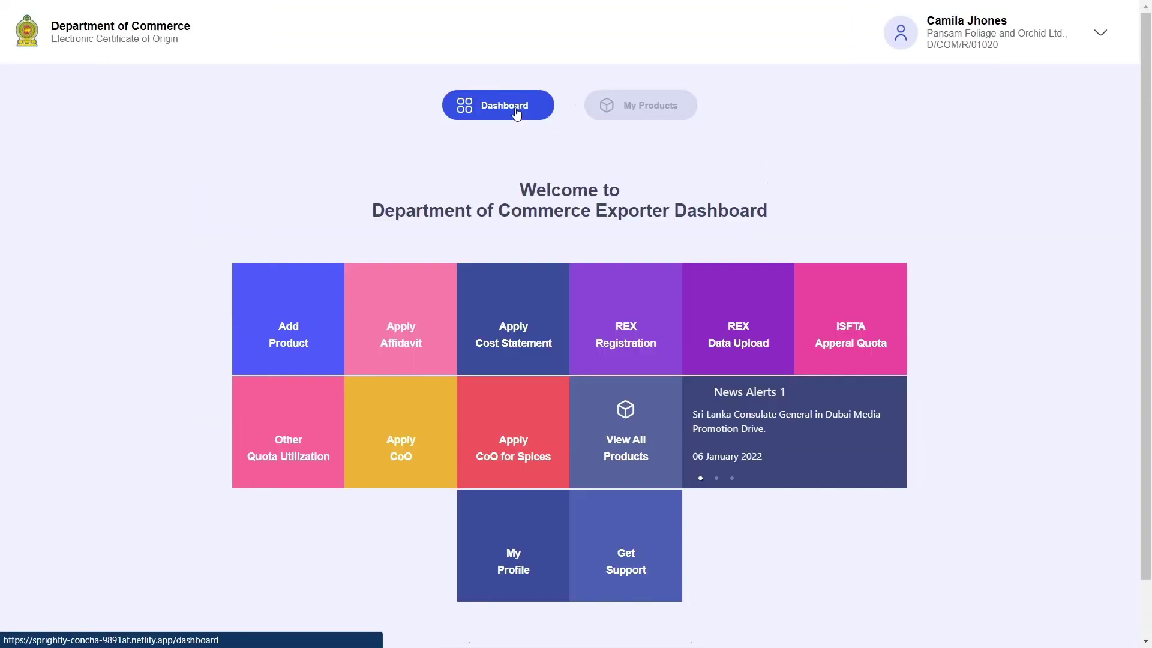
pyautogui.scroll(-1, 1085, 253)
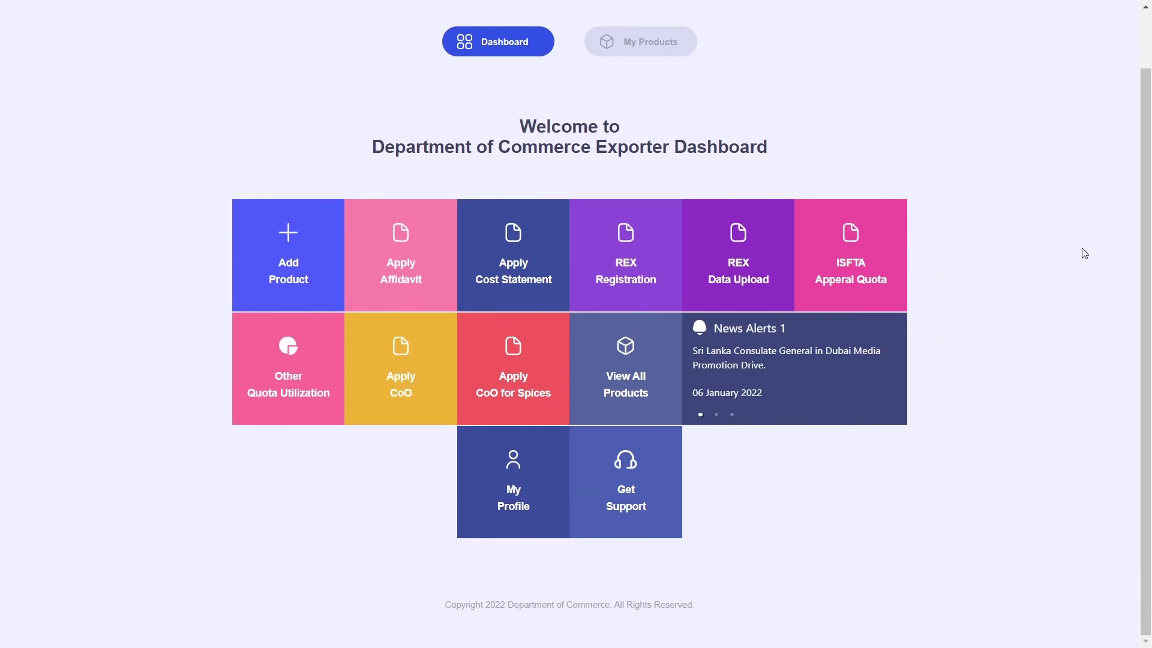